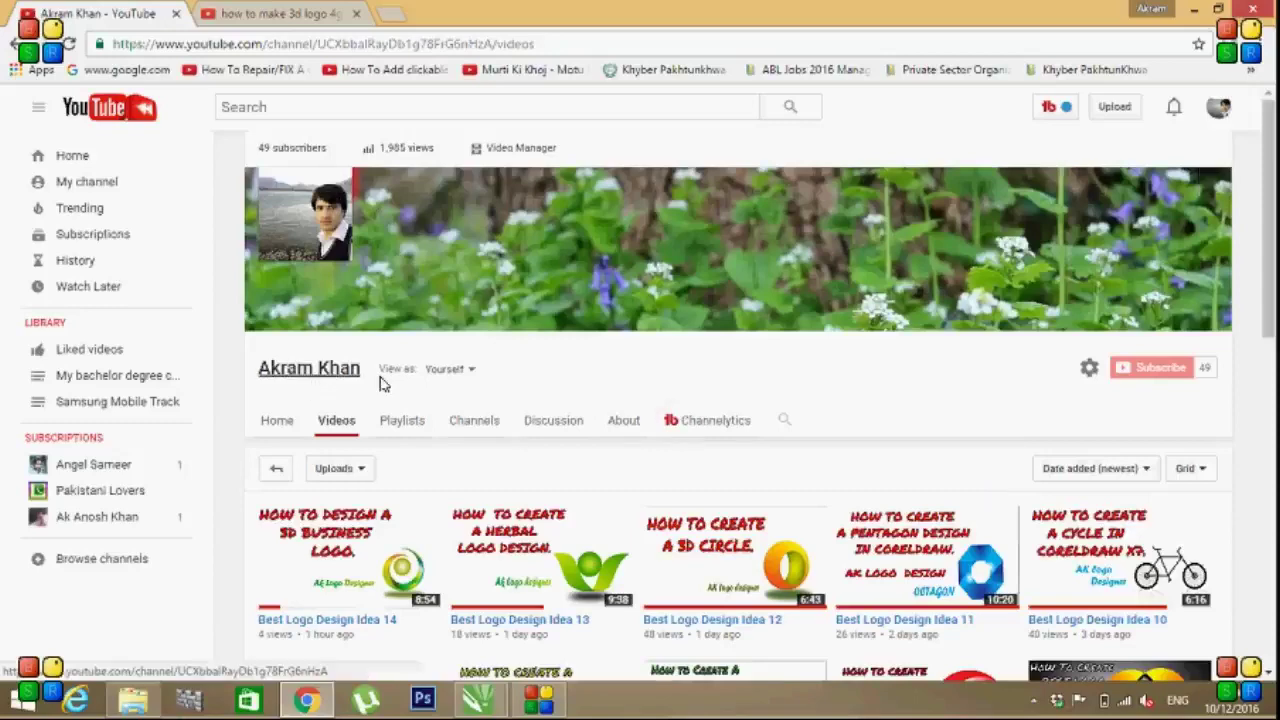
Step: Scroll down the YouTube channel's uploaded videos list
scroll(385, 383, down, 3)
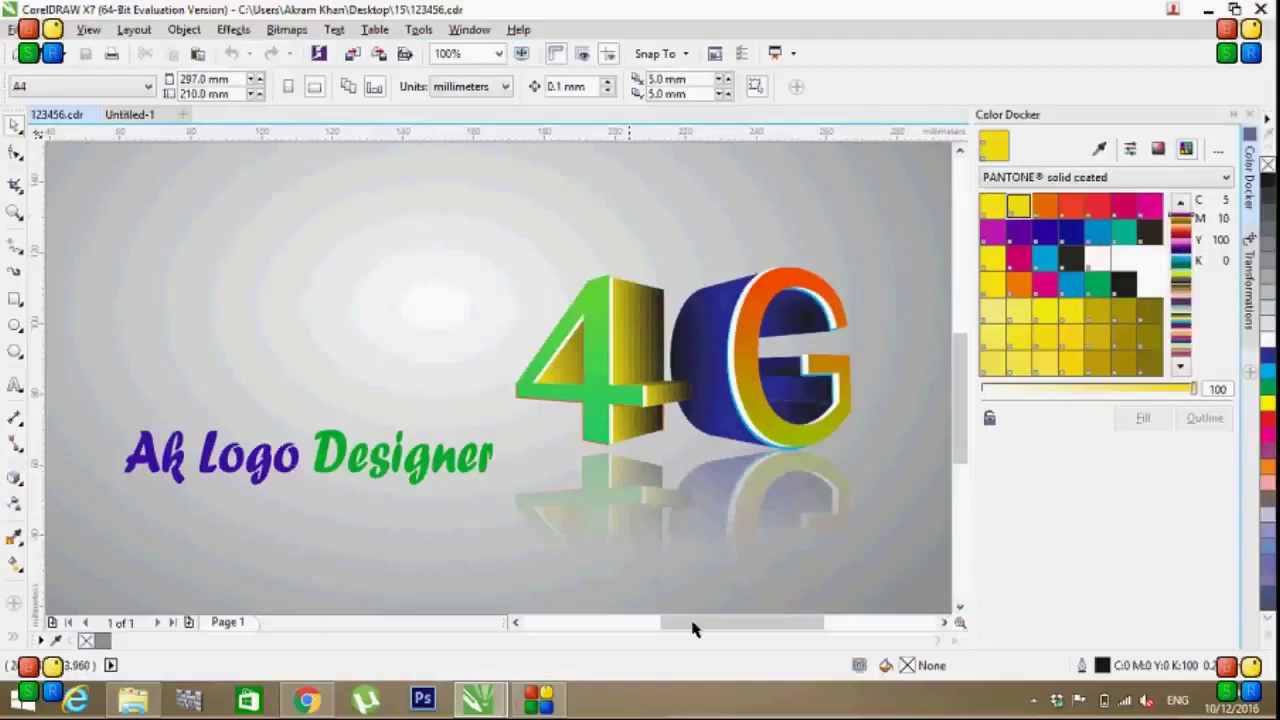
mouse_move(478, 698)
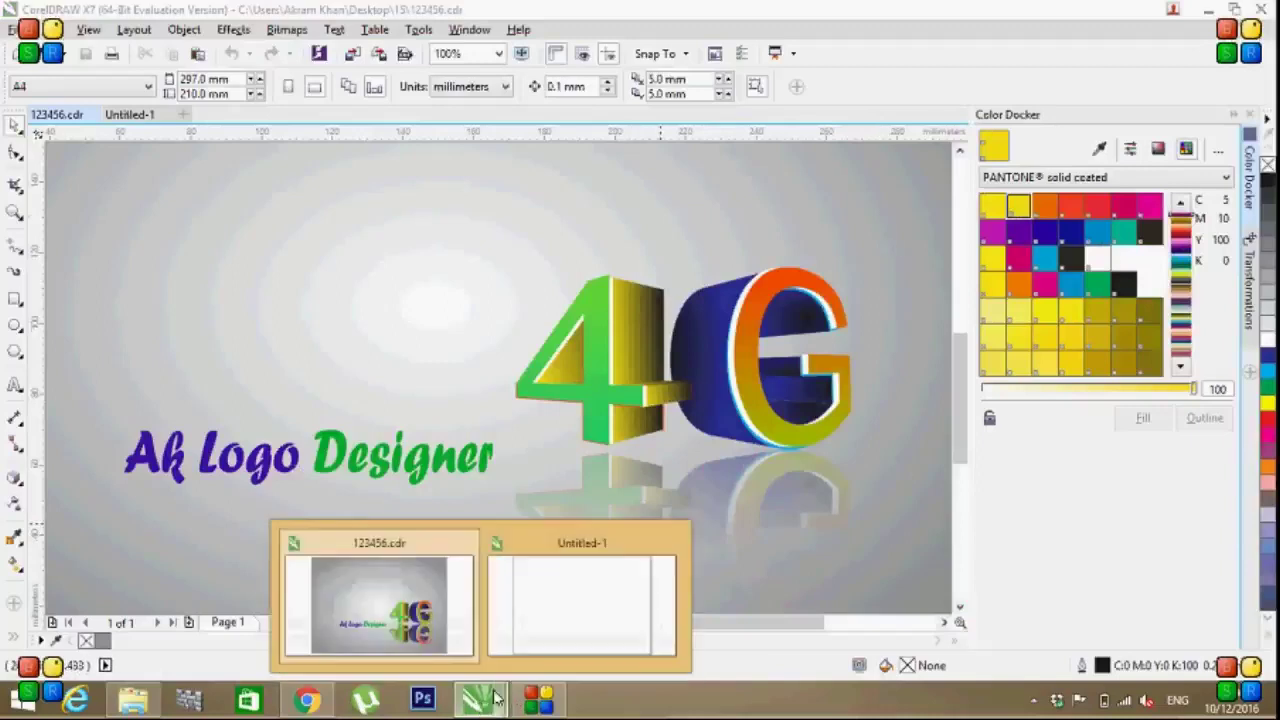
Step: On the blank Untitled-1 page, add large Arial text '4' and 'G' side by side
click(553, 616)
key(F8)
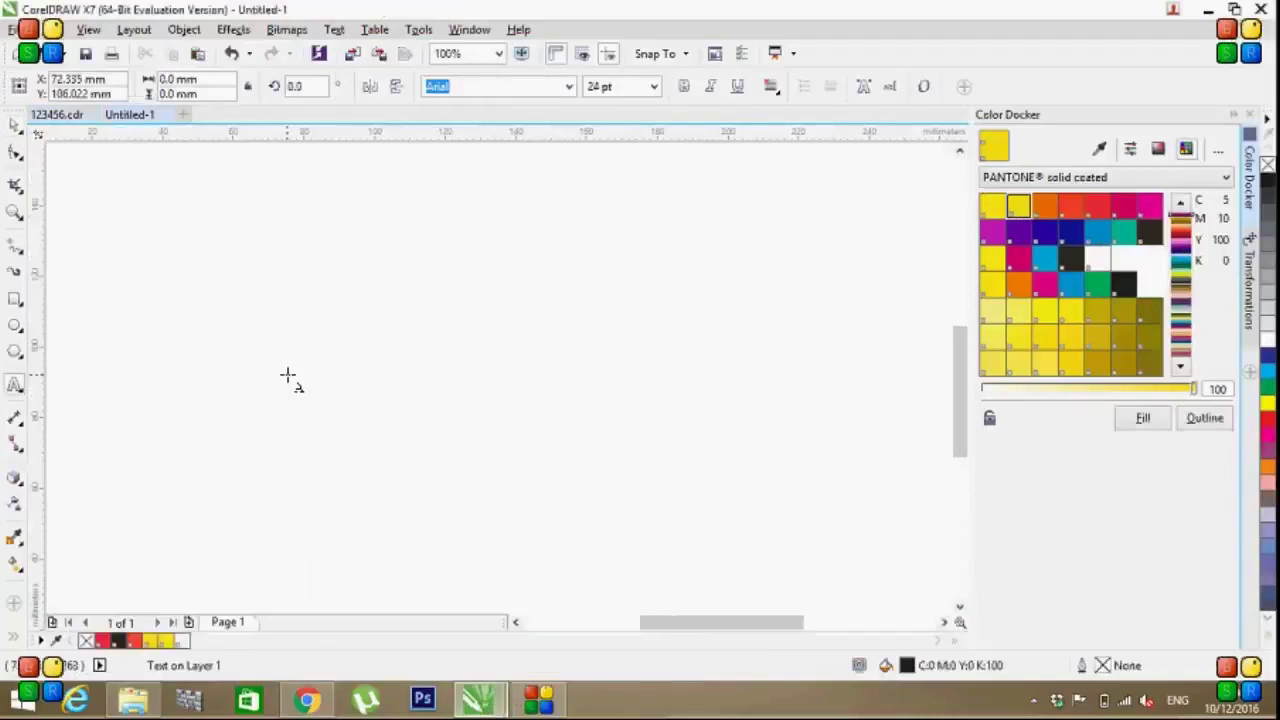
text(4)
key(ctrl+space)
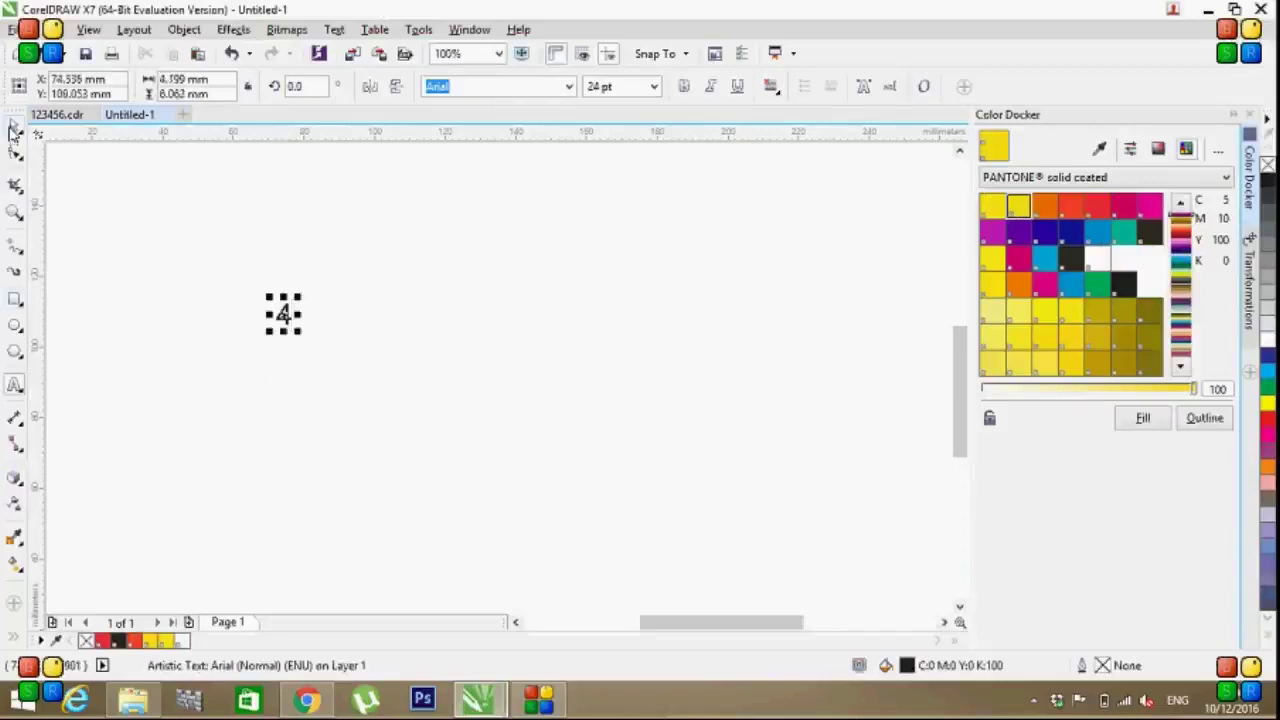
click(108, 305)
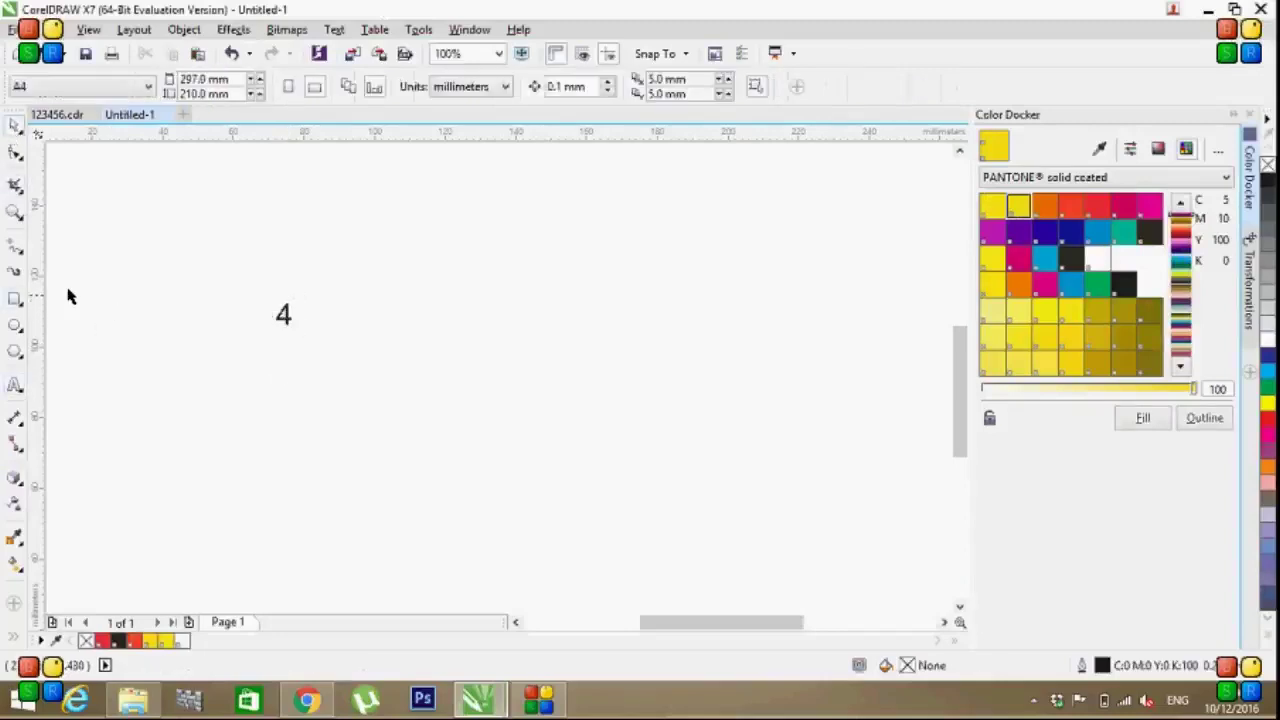
click(15, 386)
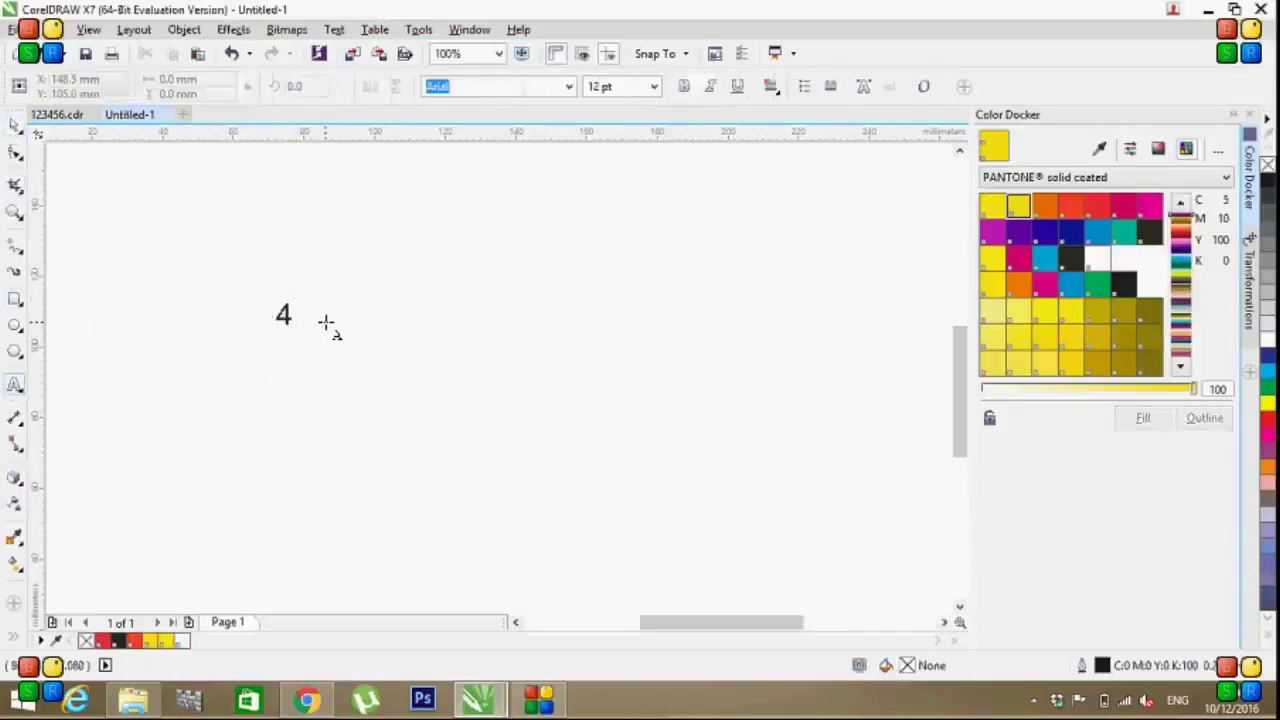
click(325, 316)
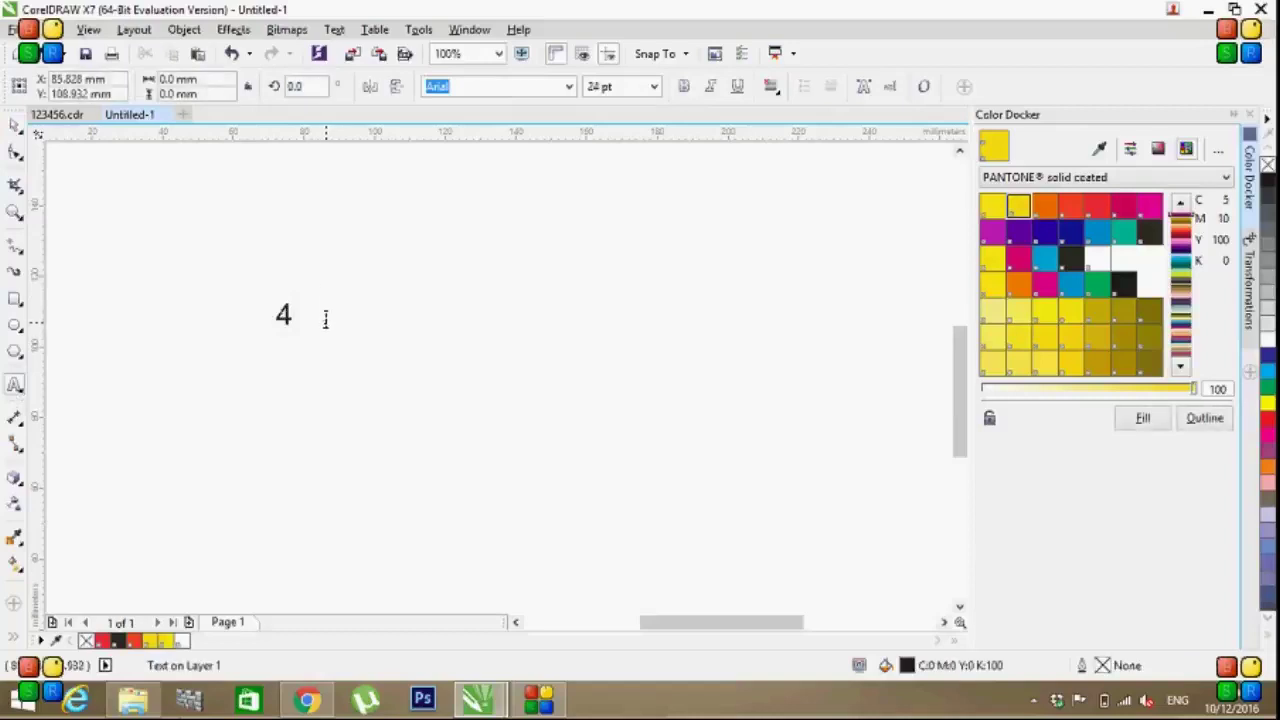
text(G)
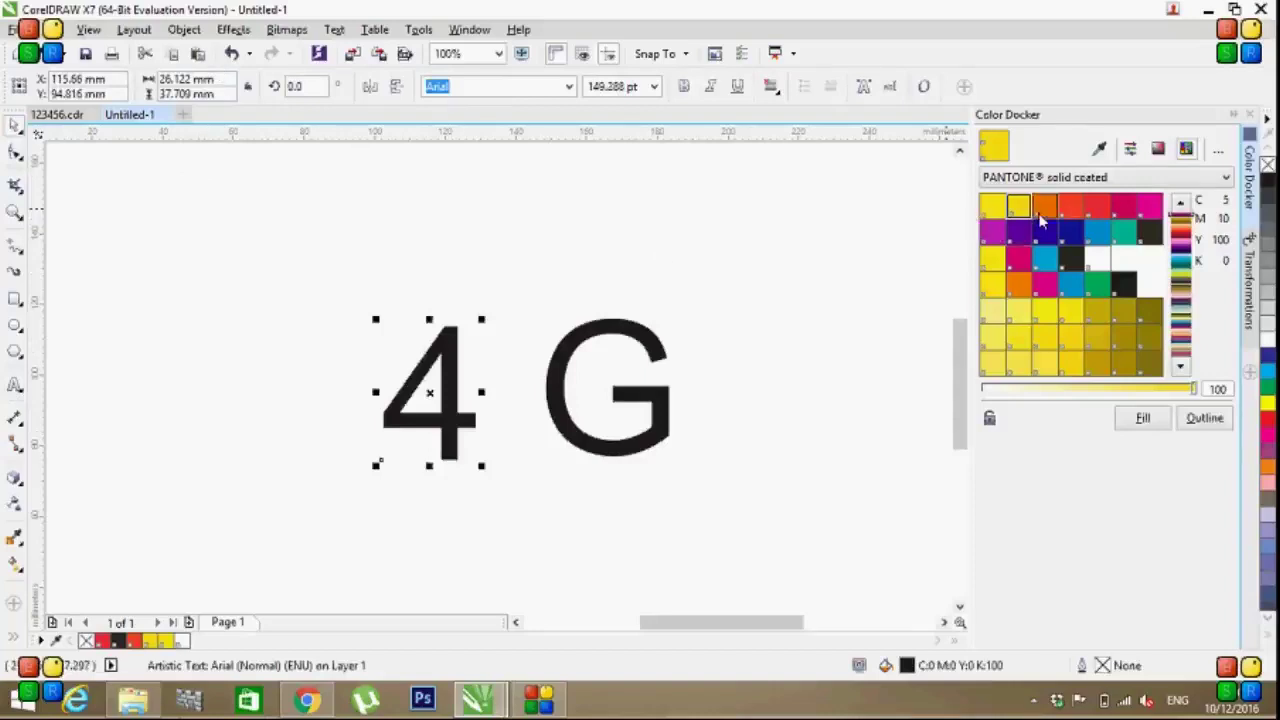
Step: Fill the 4 with PANTONE 361 C green
click(1097, 285)
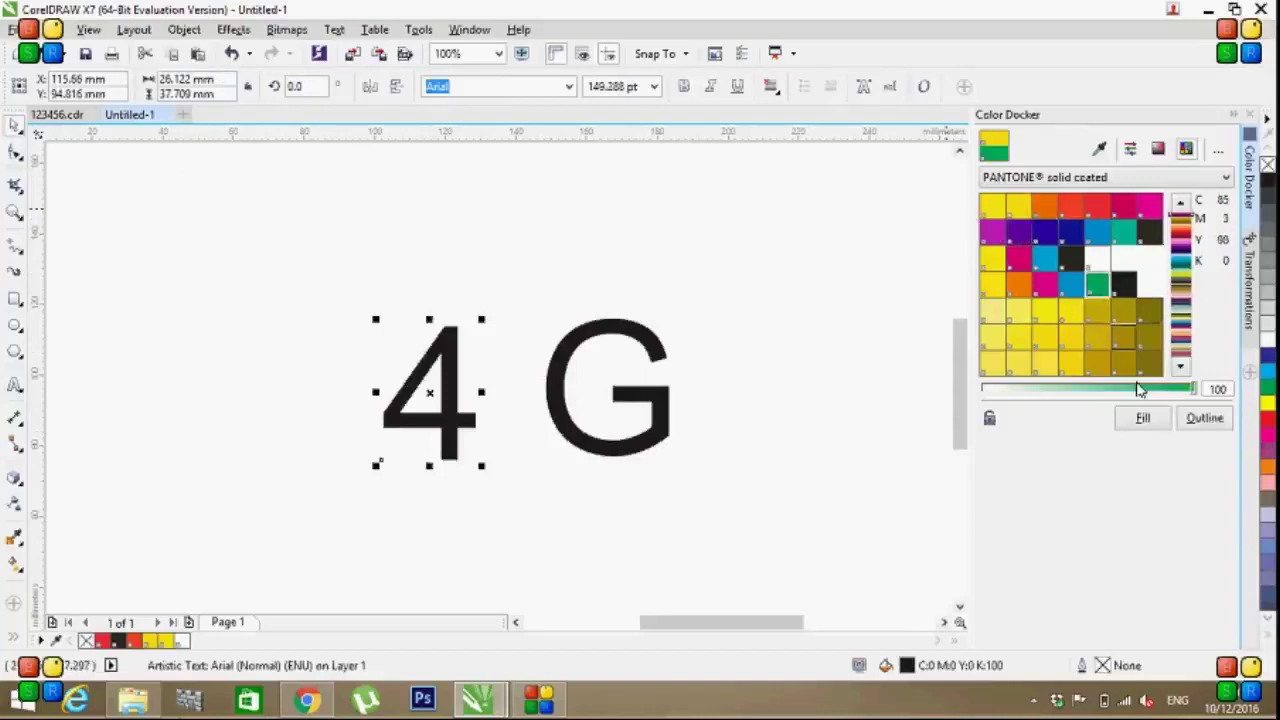
click(1156, 422)
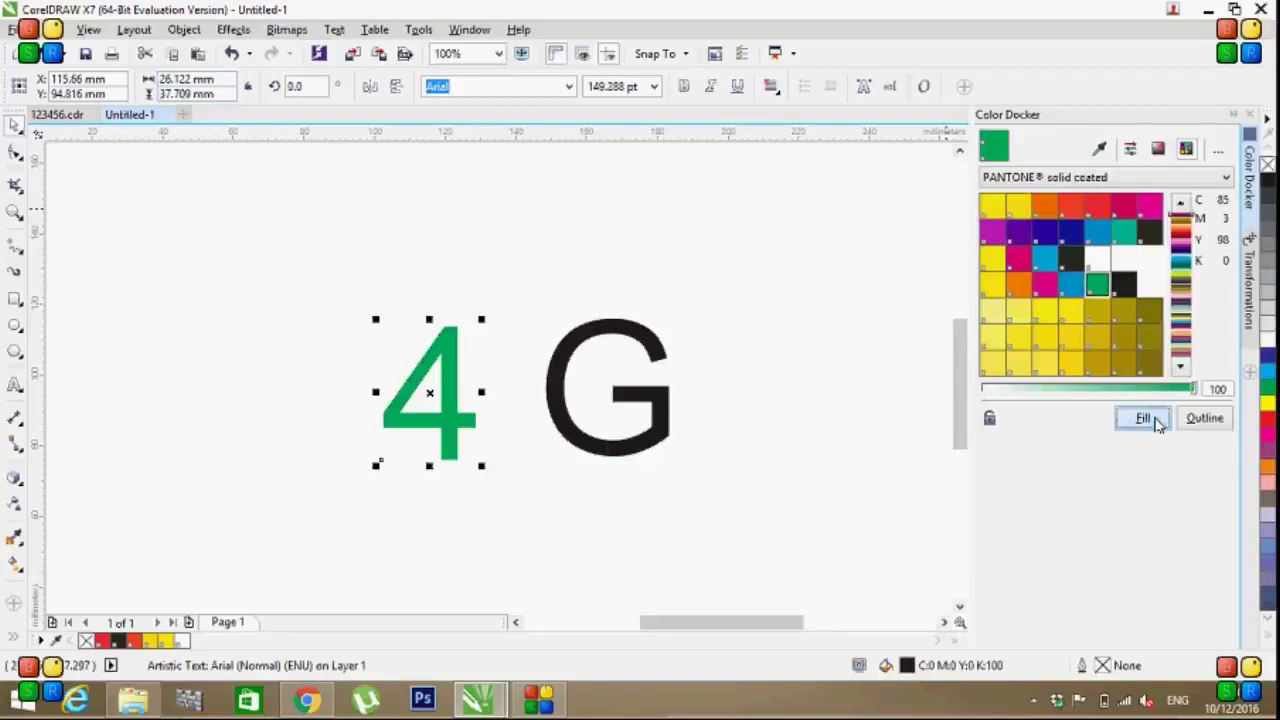
click(233, 30)
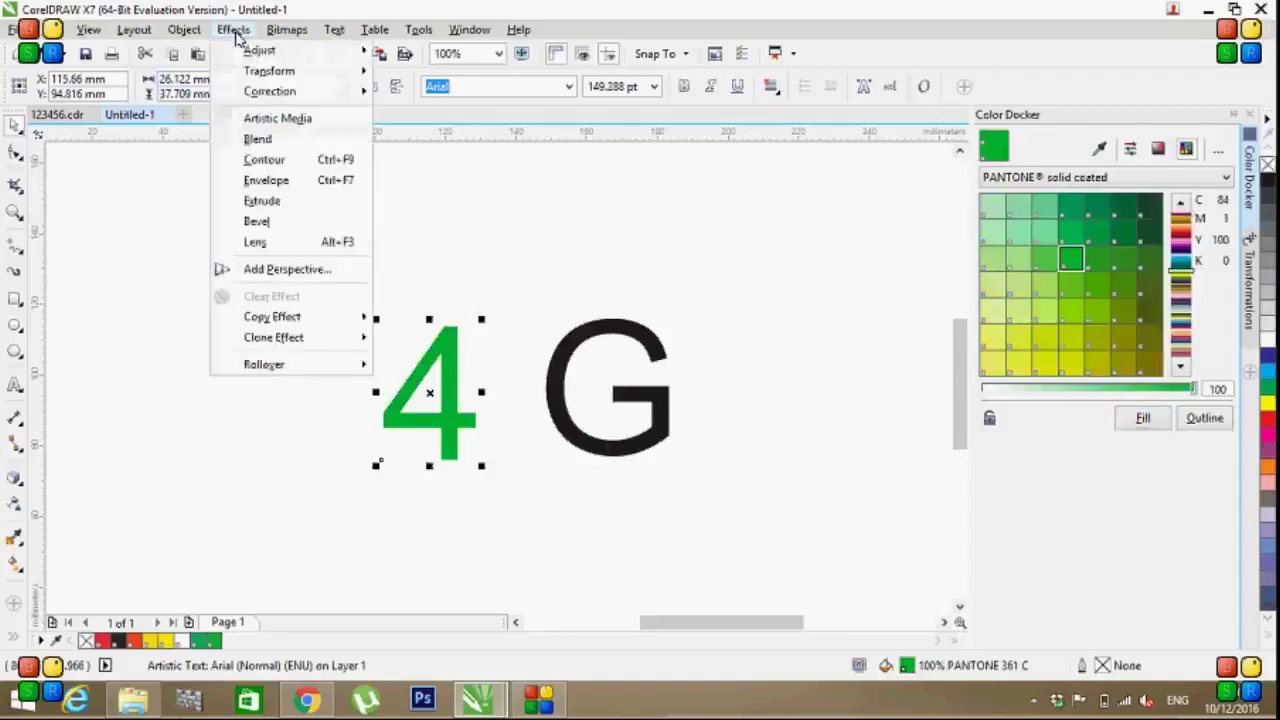
Step: Add perspective to the green 4, pulling its left corners inward so it narrows leftward
click(287, 270)
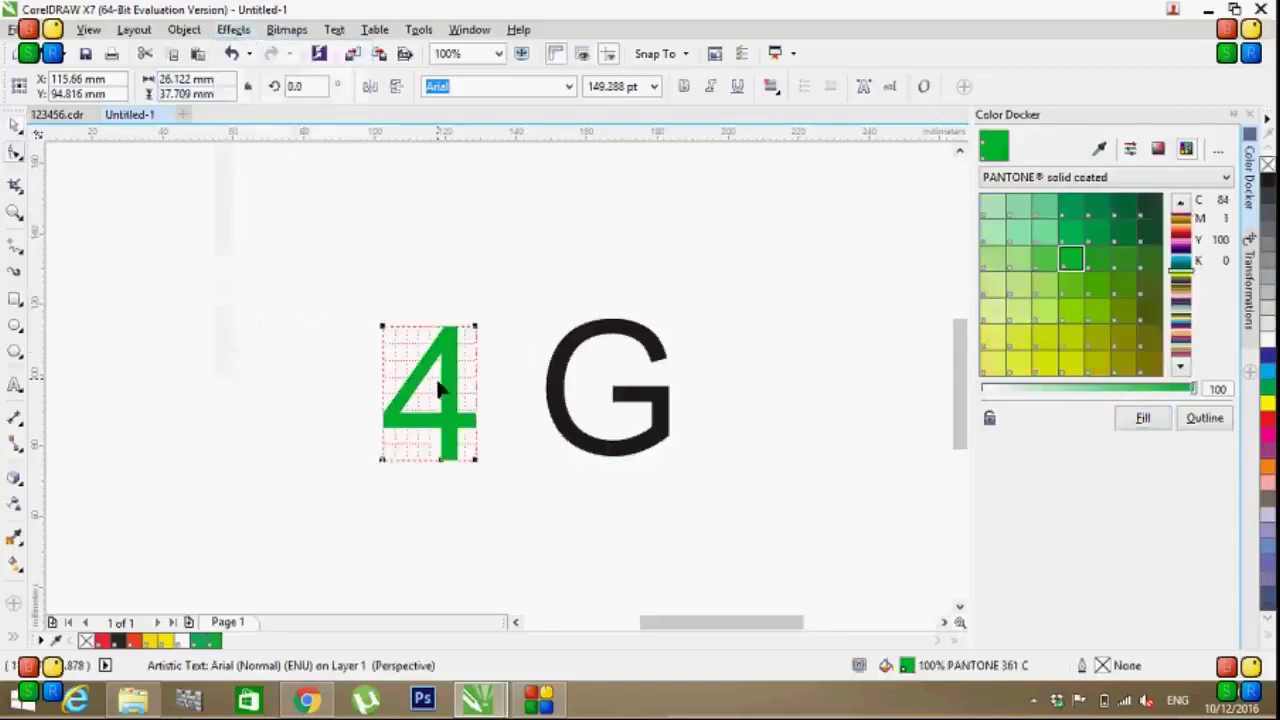
scroll(437, 388, up, 1)
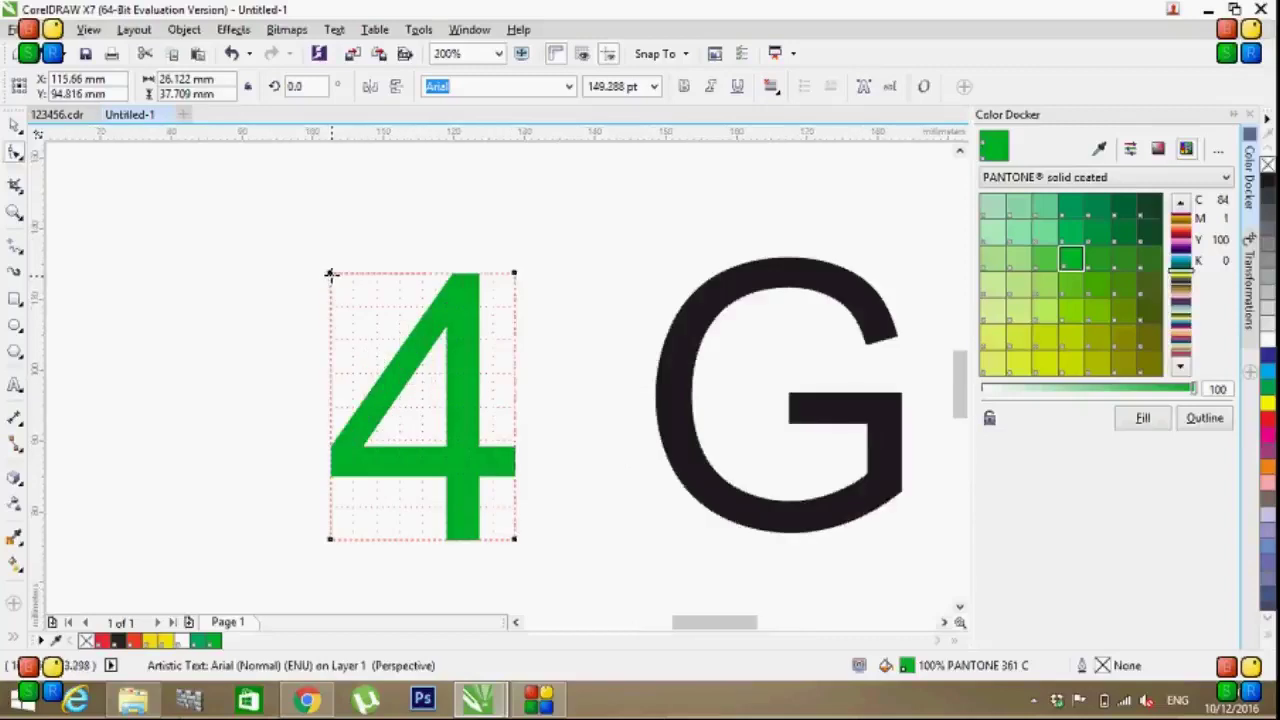
drag(331, 273, 356, 318)
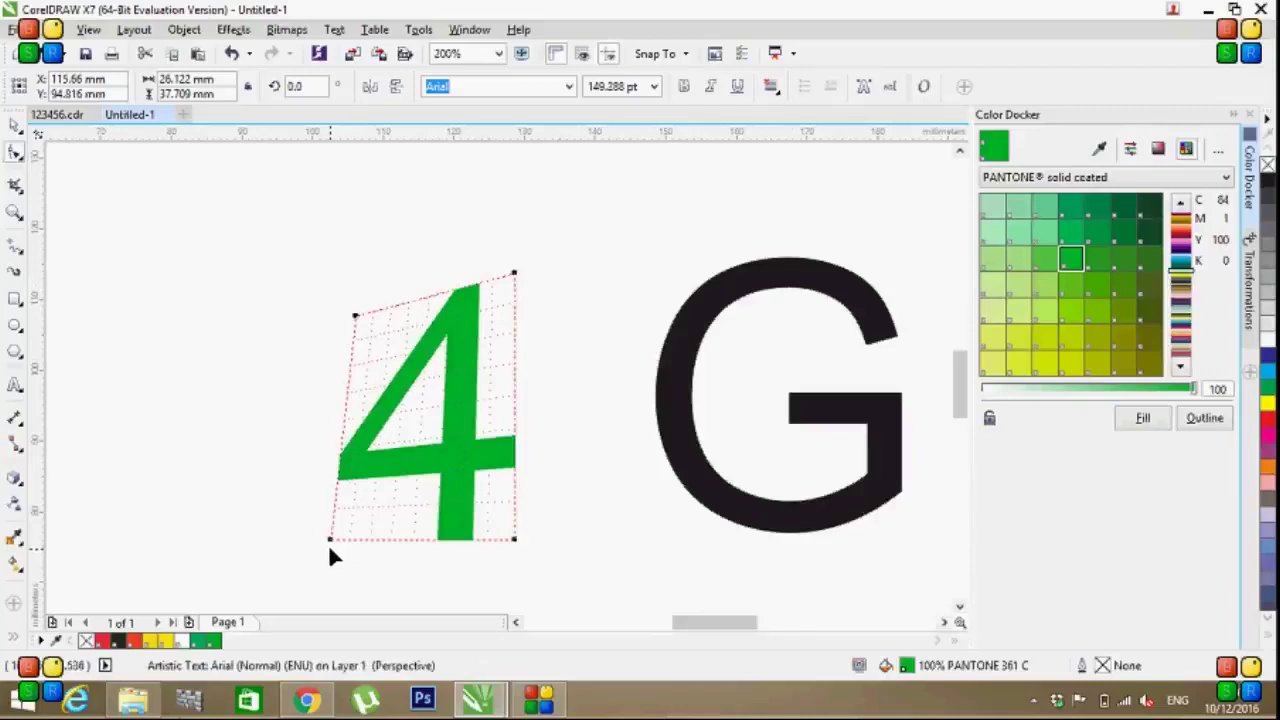
drag(331, 540, 356, 519)
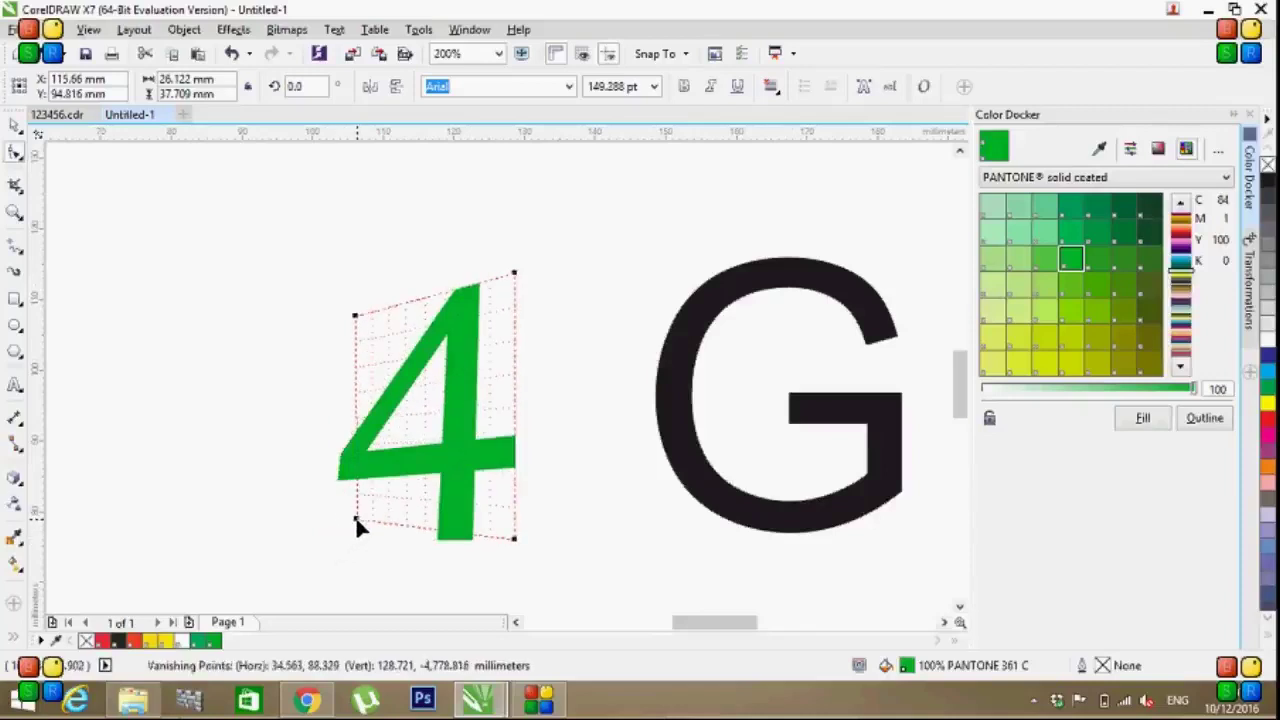
drag(351, 517, 358, 502)
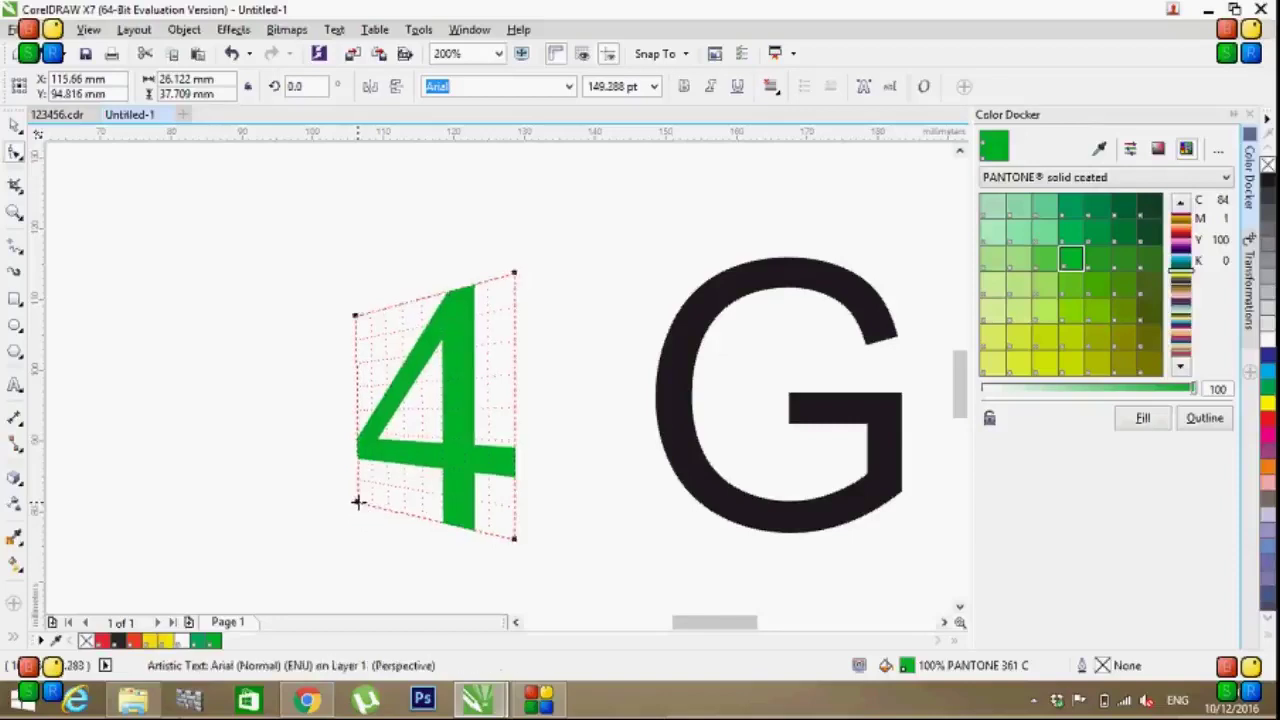
click(15, 127)
click(320, 350)
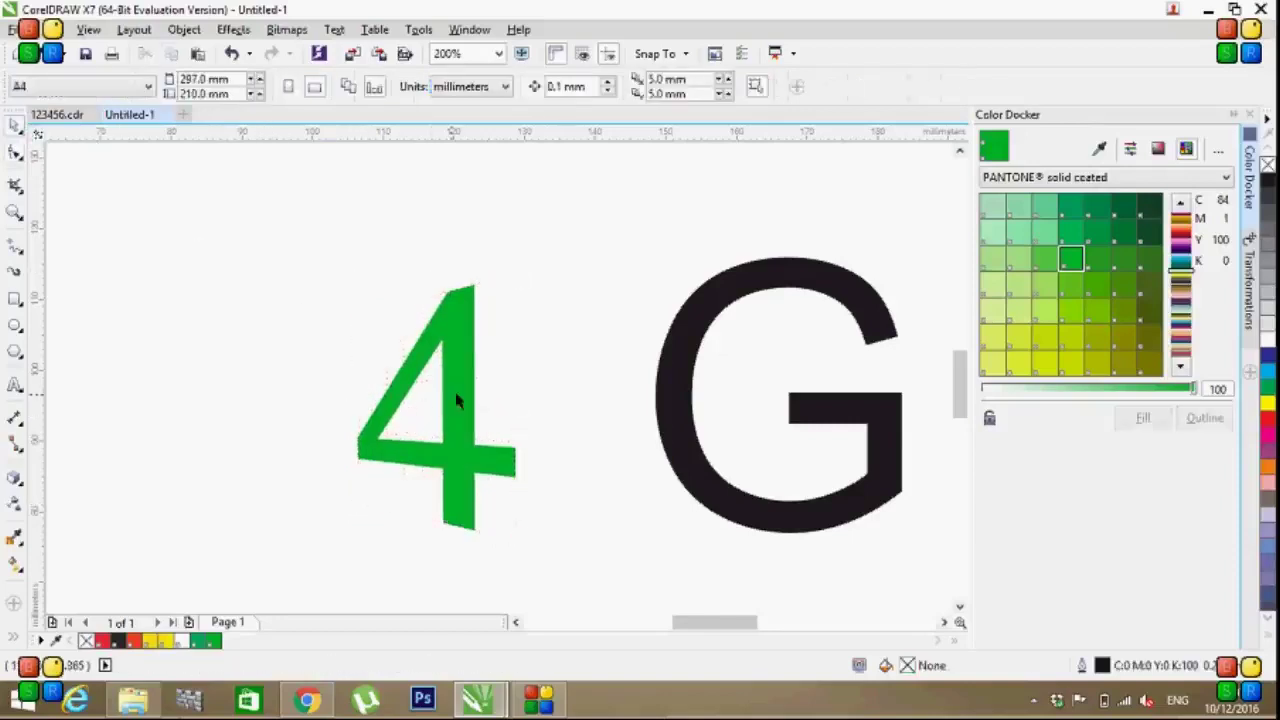
Step: Extrude the green 4 shallowly, with its vanishing point placed toward the G
click(468, 390)
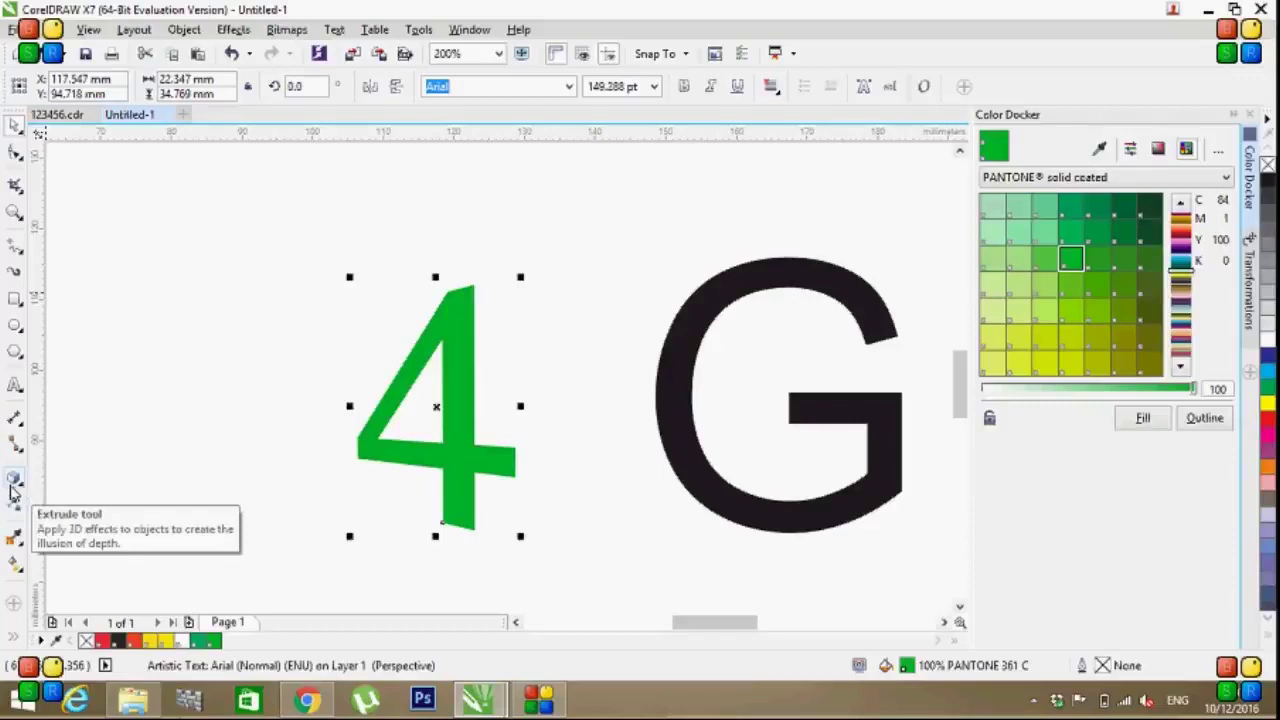
click(14, 483)
drag(466, 436, 323, 426)
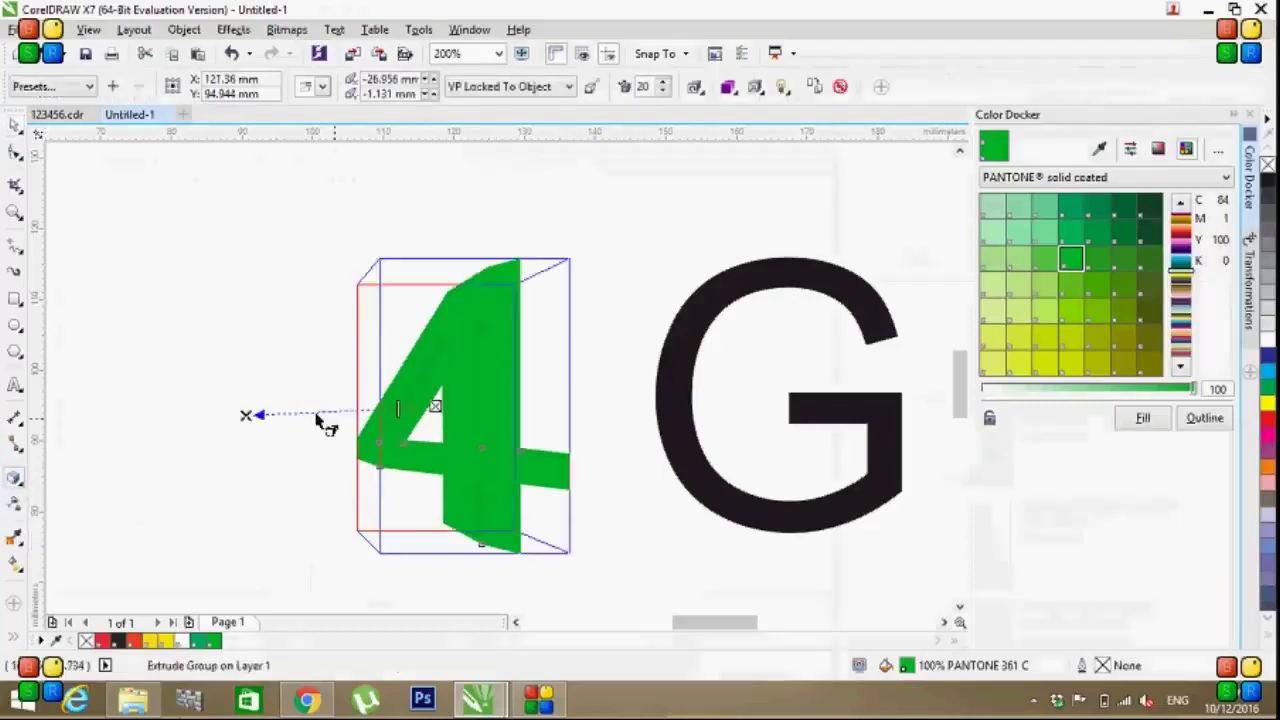
drag(246, 414, 716, 419)
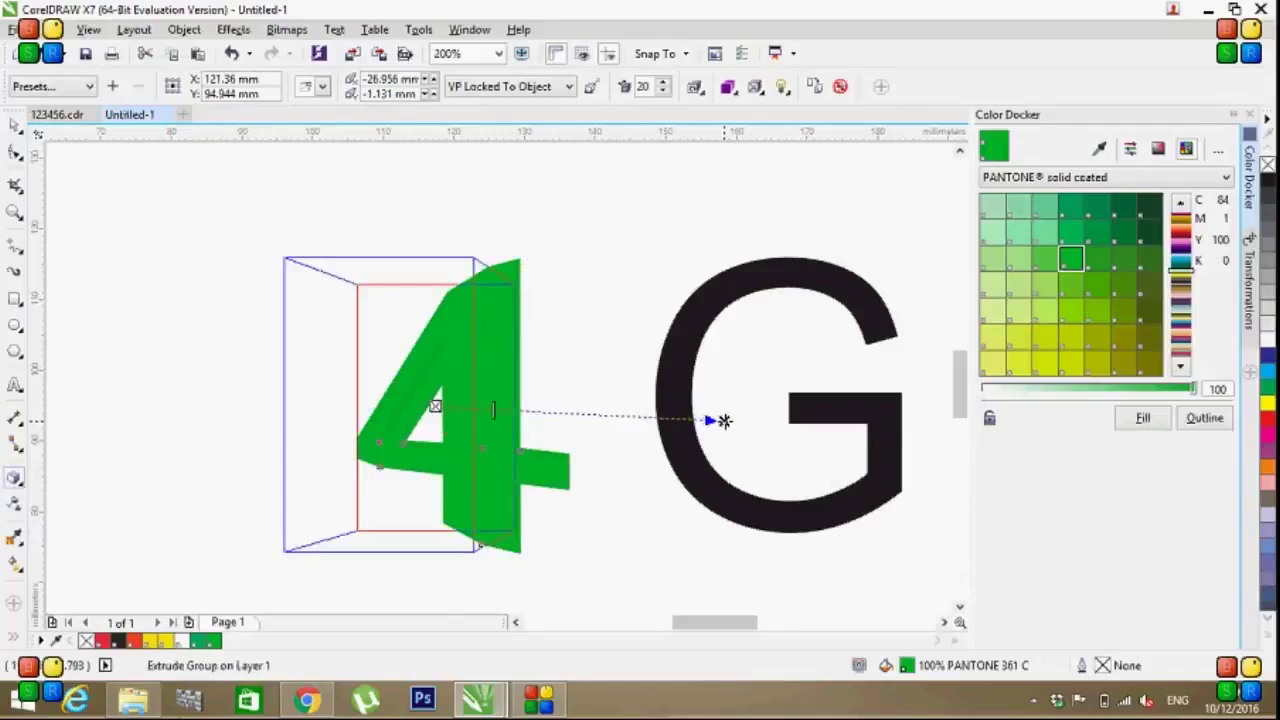
drag(716, 419, 727, 421)
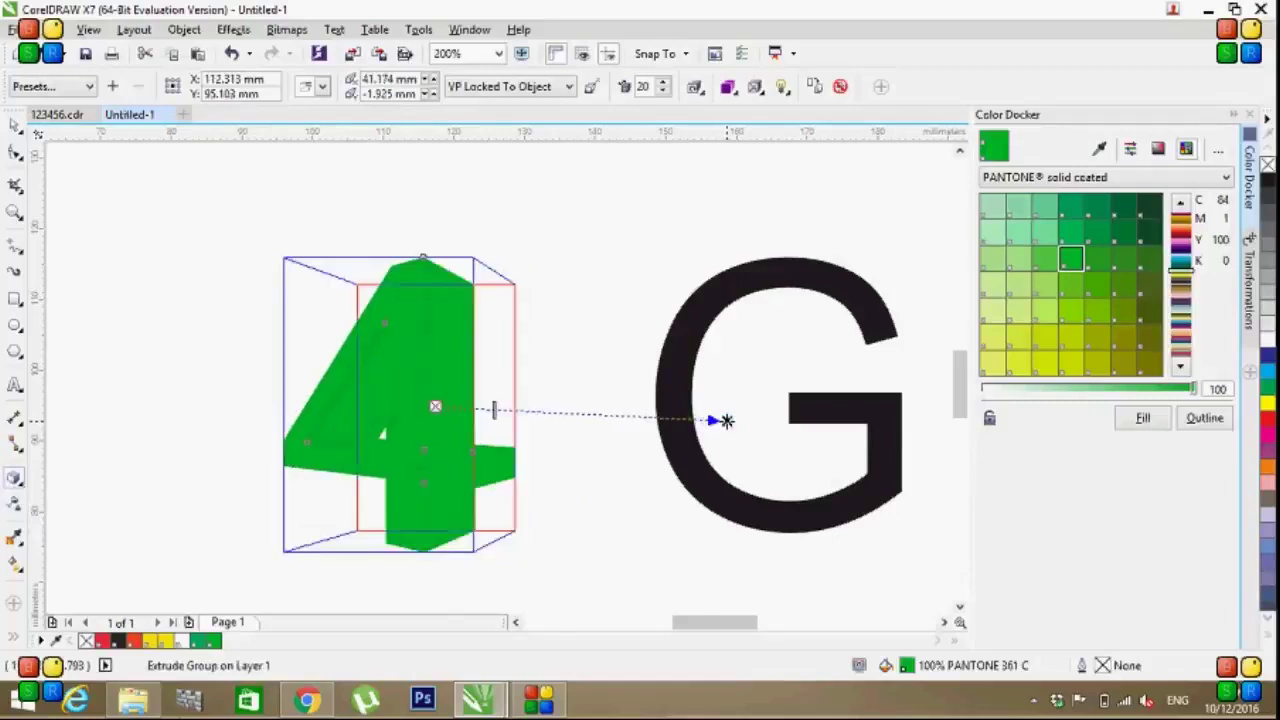
mouse_move(727, 421)
mouse_down()
mouse_move(640, 420)
mouse_move(618, 404)
mouse_up()
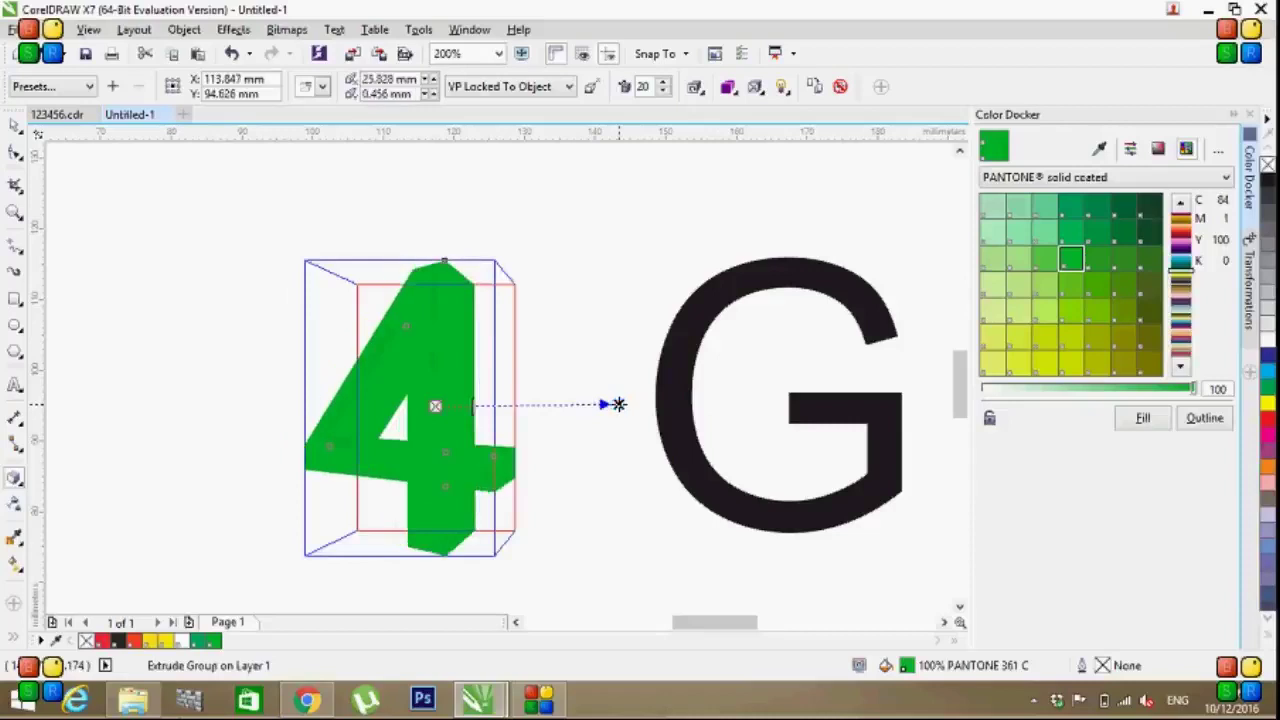
click(628, 441)
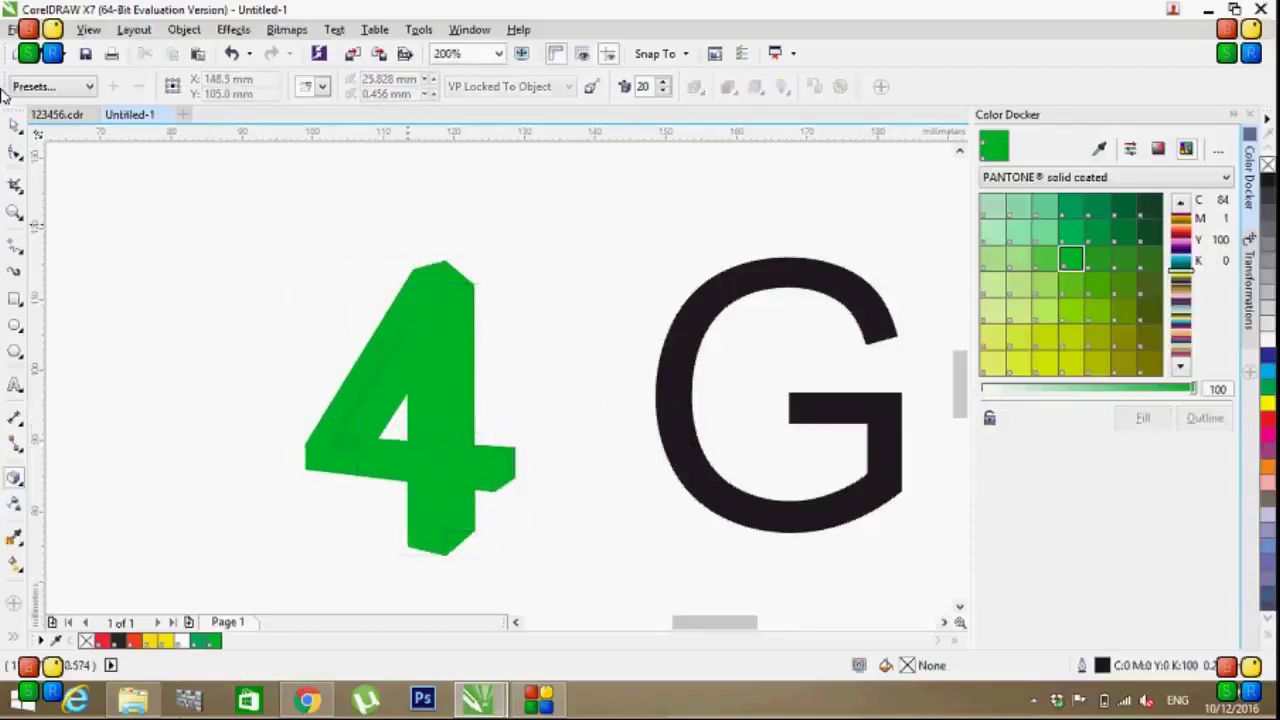
click(14, 122)
drag(211, 207, 530, 580)
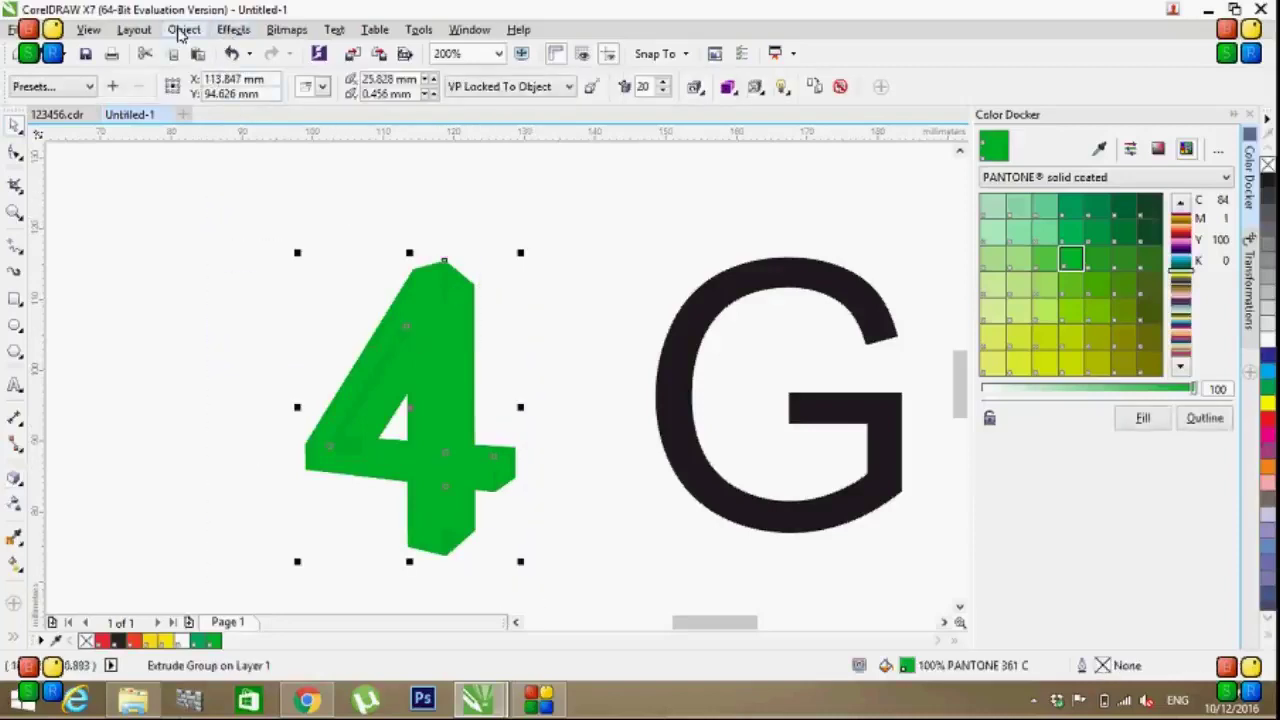
Step: Break the 4's extrusion apart and ungroup all its pieces
click(184, 30)
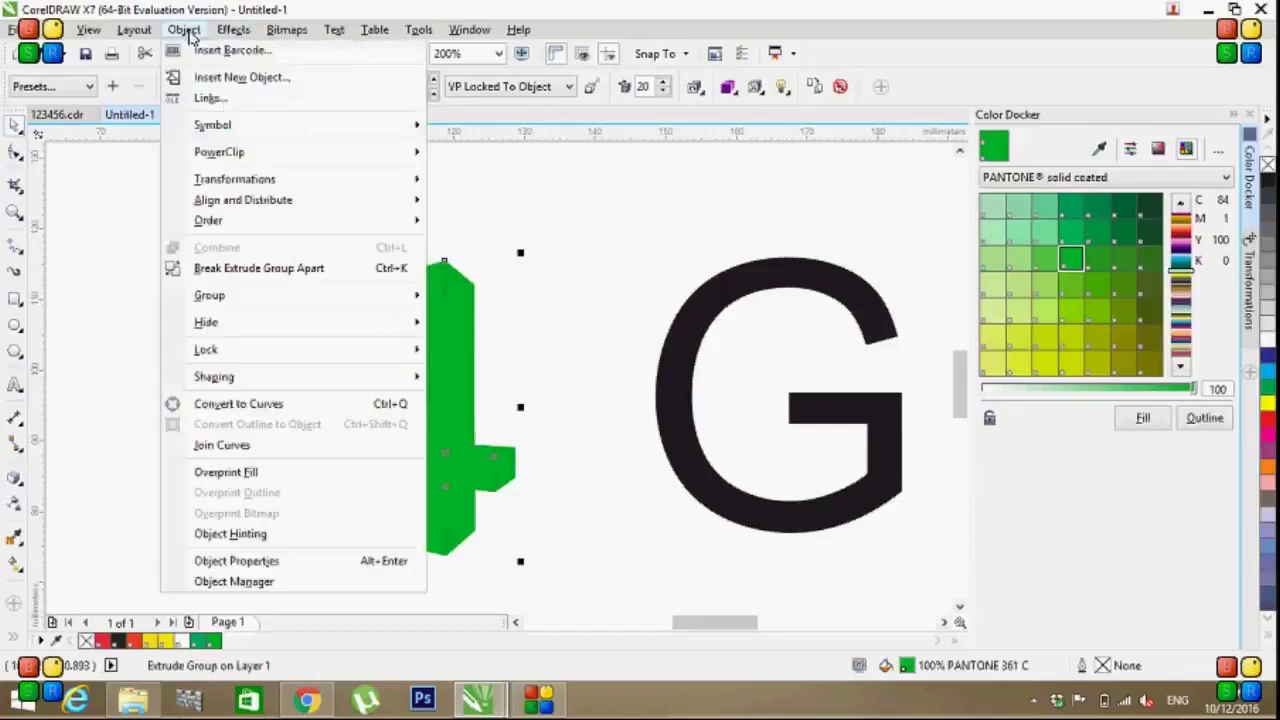
click(259, 268)
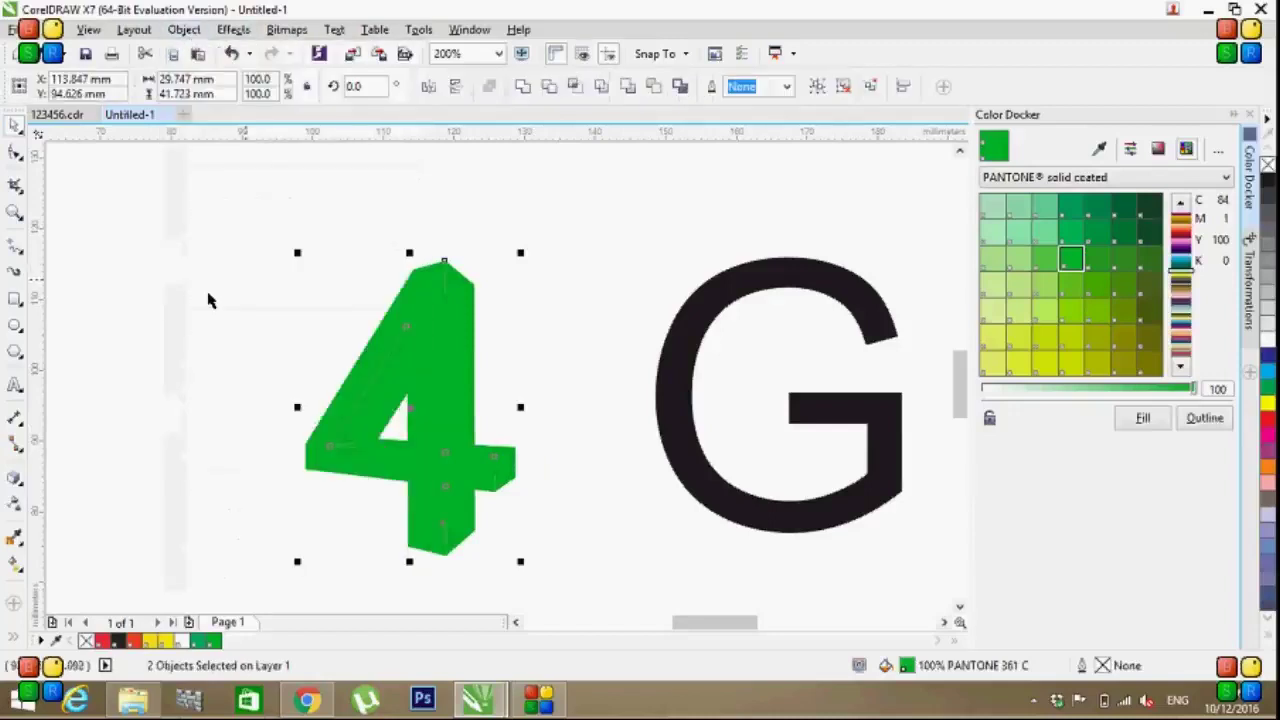
click(165, 310)
mouse_move(204, 214)
mouse_down()
mouse_move(454, 232)
mouse_move(549, 563)
mouse_up()
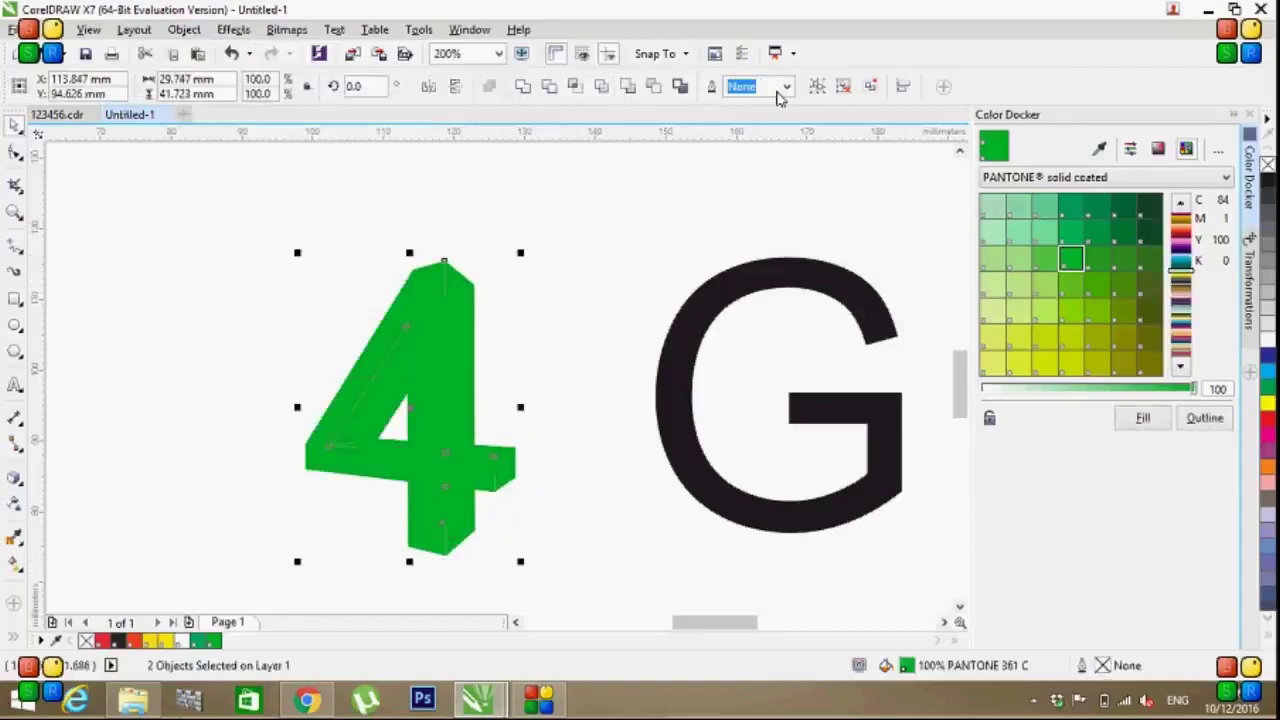
click(869, 88)
click(600, 280)
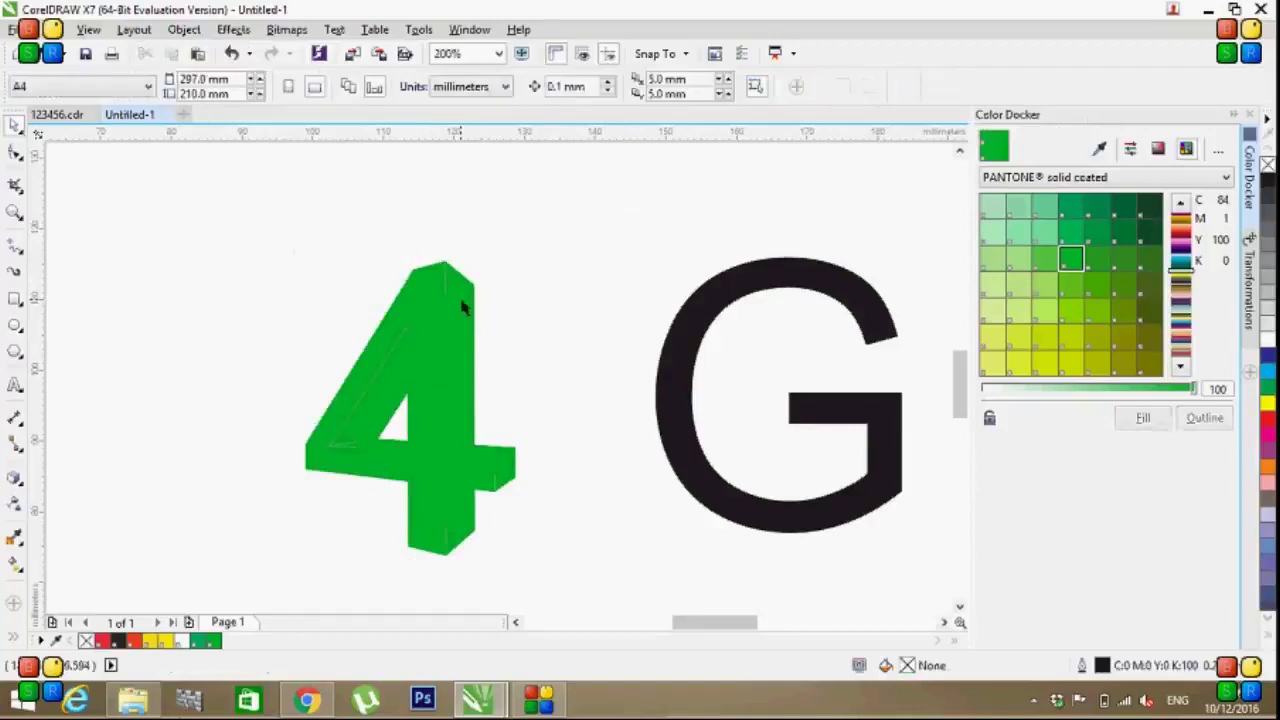
Step: Fill the 4's right side face with solid yellow
click(463, 307)
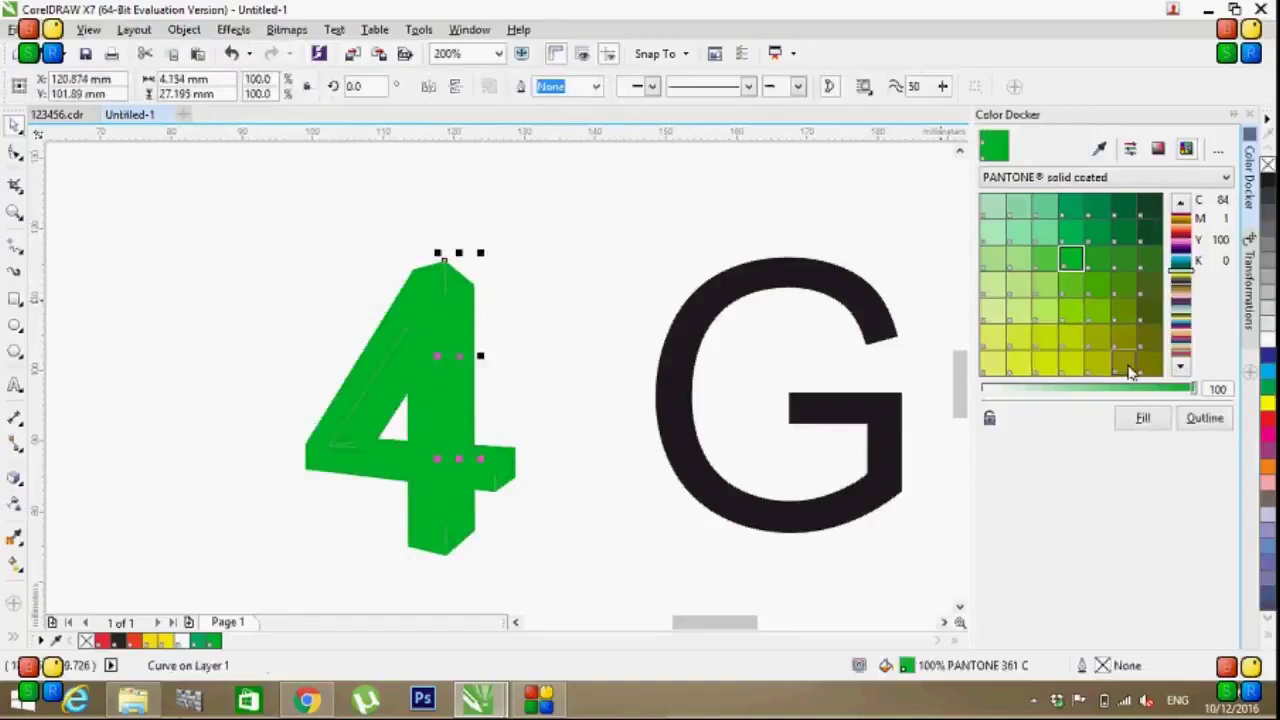
click(1185, 285)
click(1046, 236)
click(1143, 418)
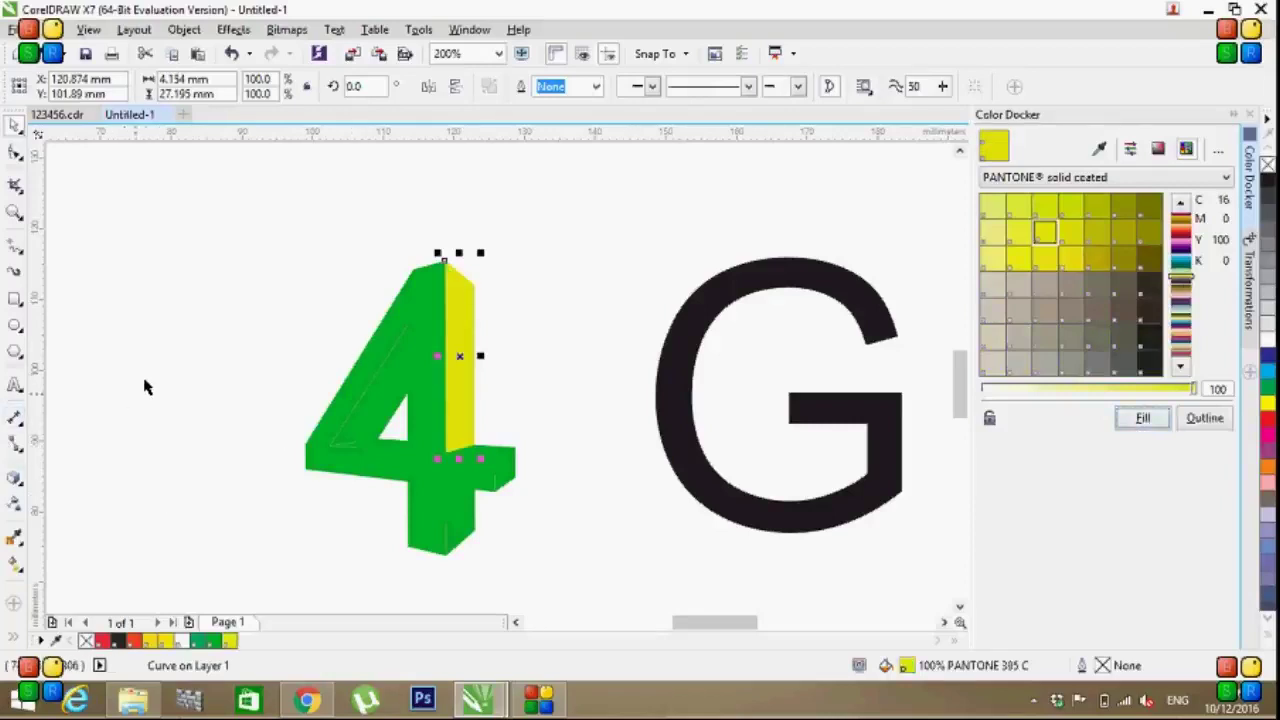
scroll(257, 318, down, 2)
scroll(252, 320, up, 2)
click(246, 364)
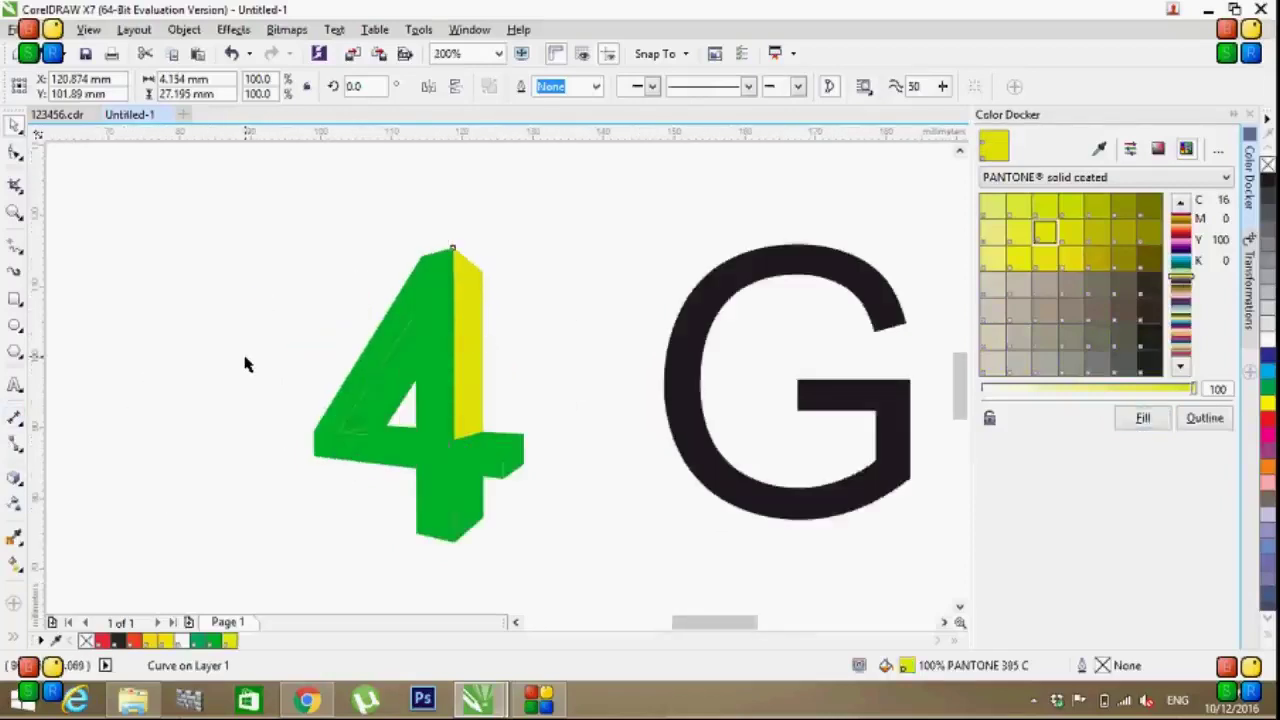
click(475, 350)
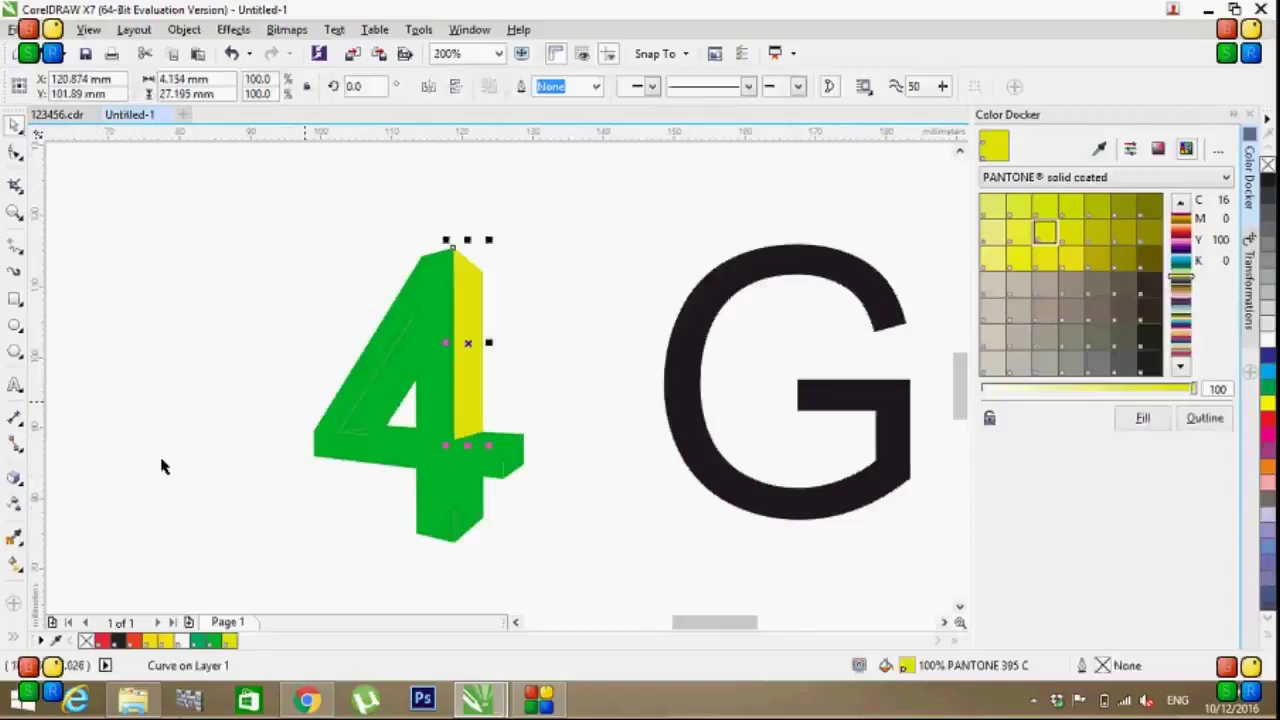
click(15, 568)
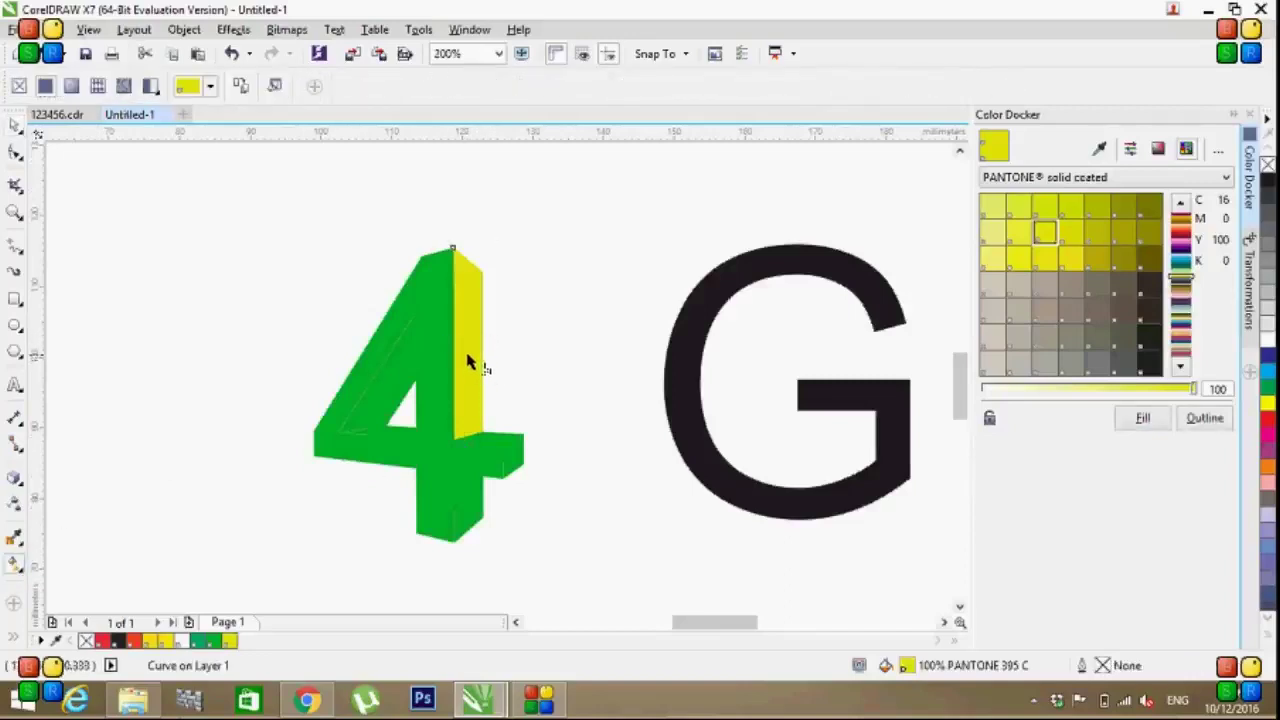
Step: Give the 4's yellow side face a short yellow-to-black fountain fill
drag(465, 354, 543, 352)
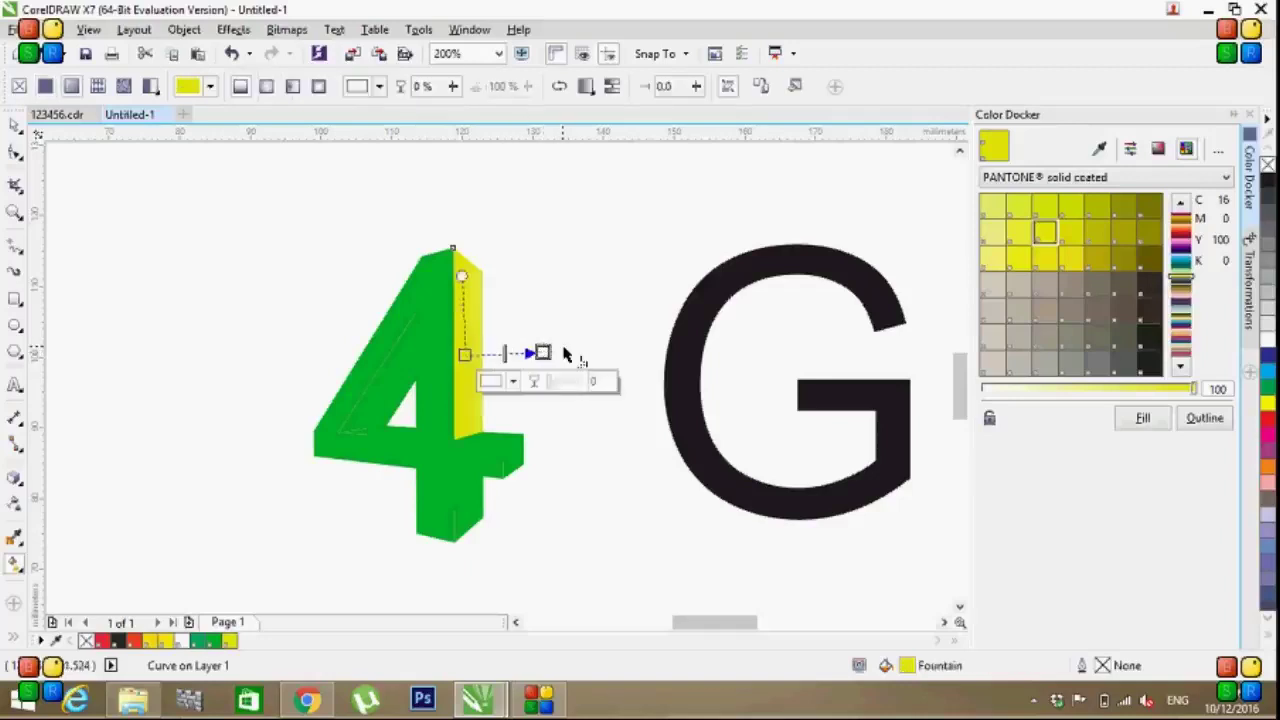
click(1155, 365)
click(1143, 418)
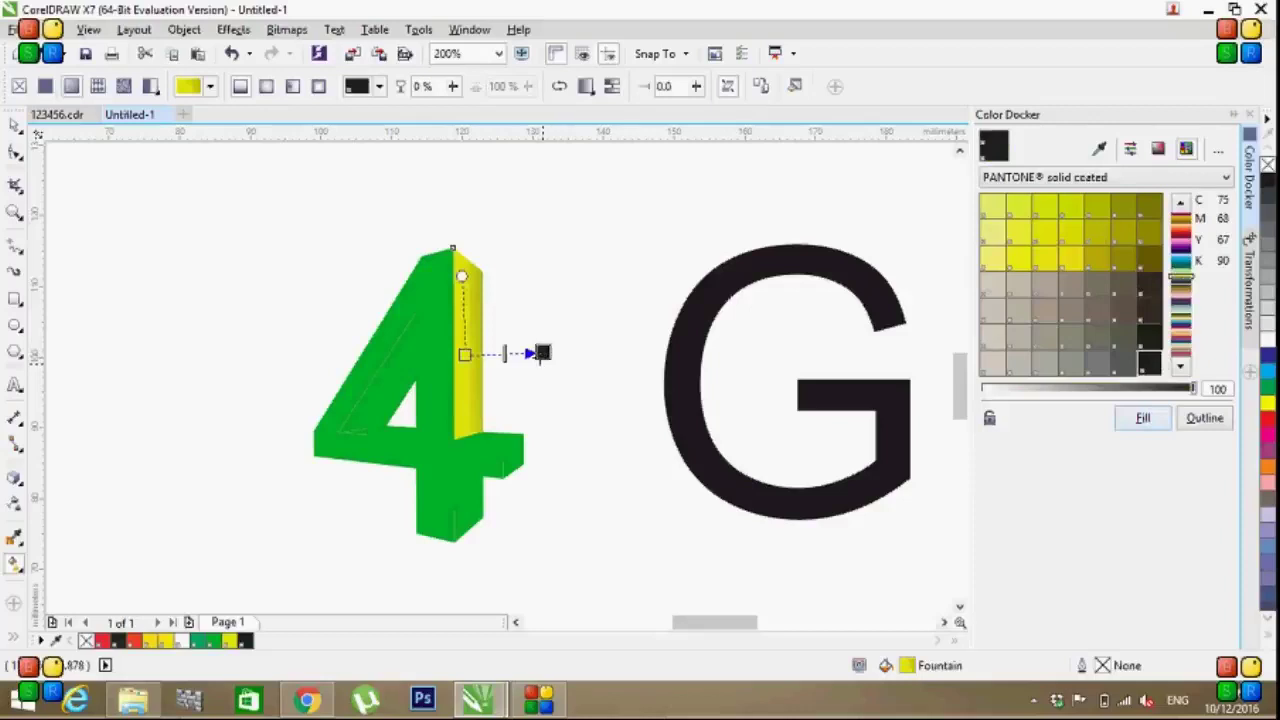
drag(541, 352, 452, 343)
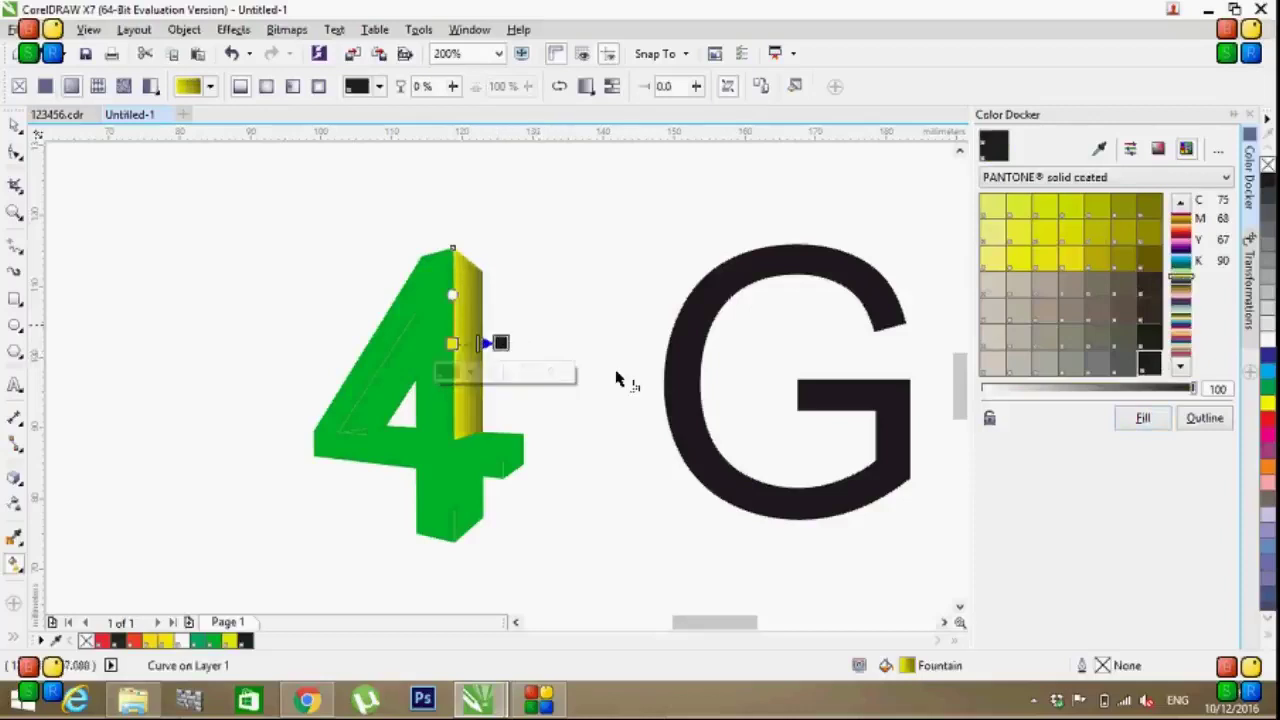
Step: Copy the side face's yellow gradient onto the small face at the crossbar's end
click(513, 464)
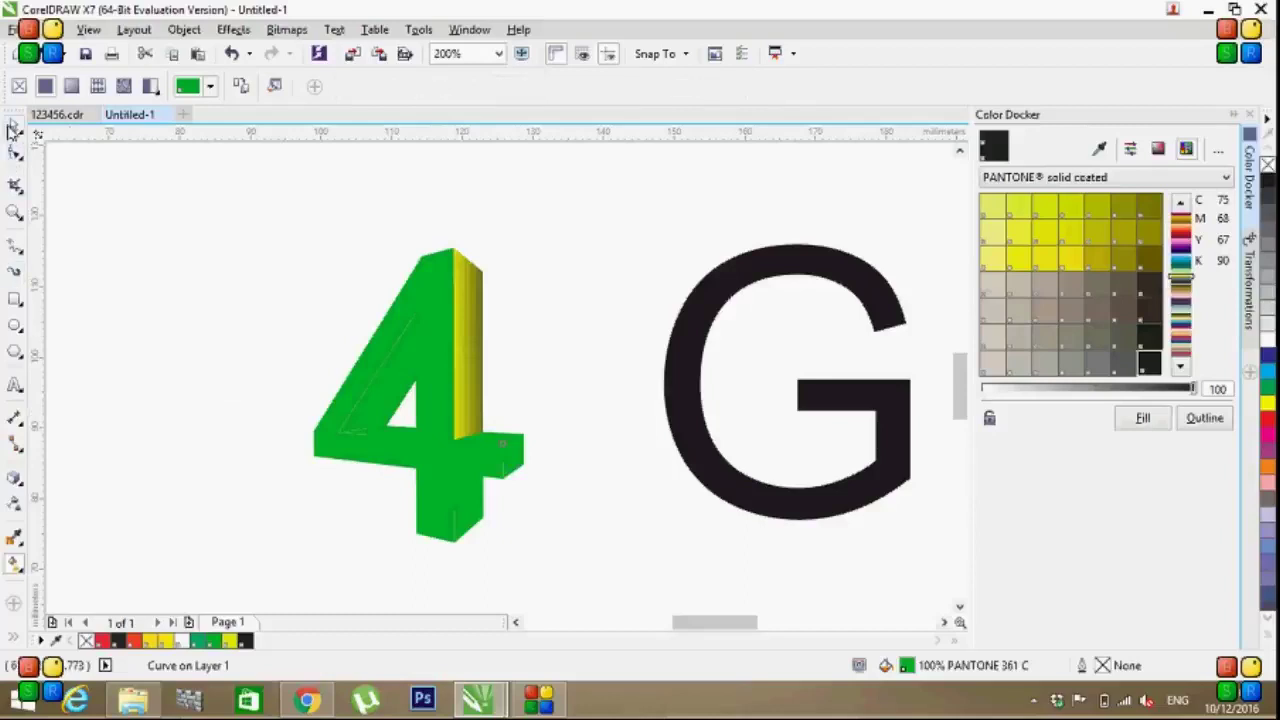
click(12, 130)
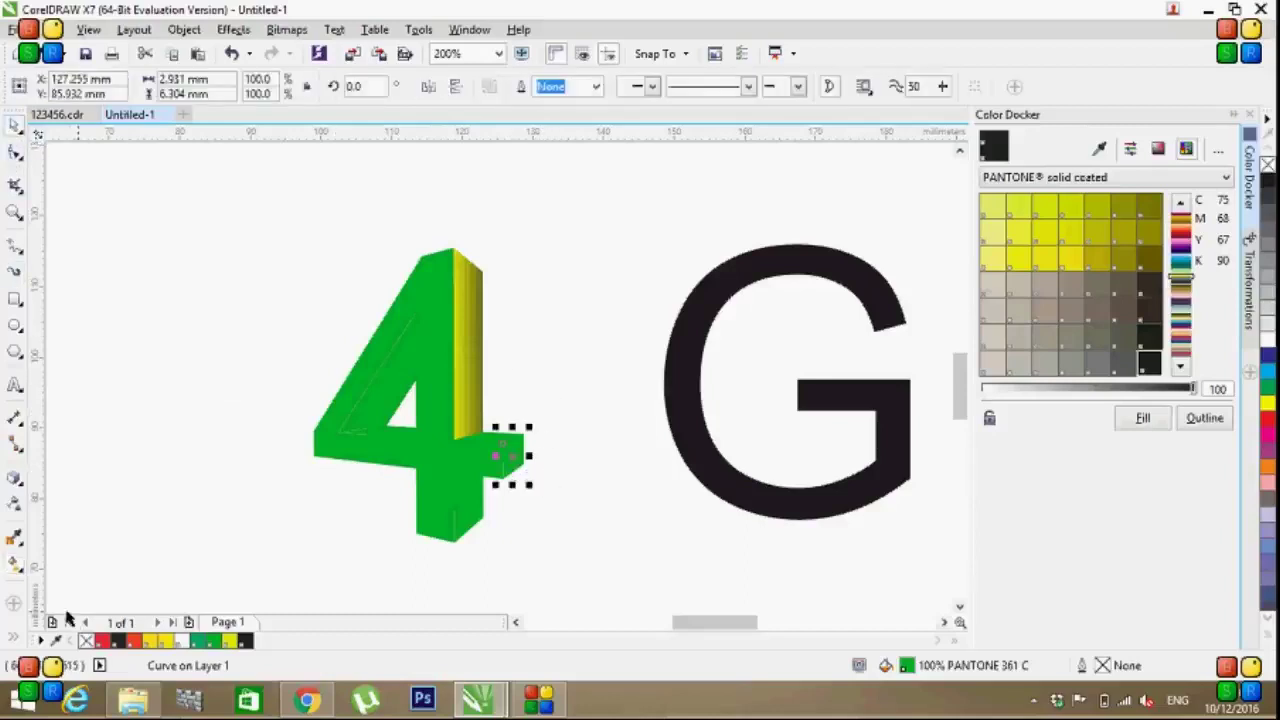
click(17, 568)
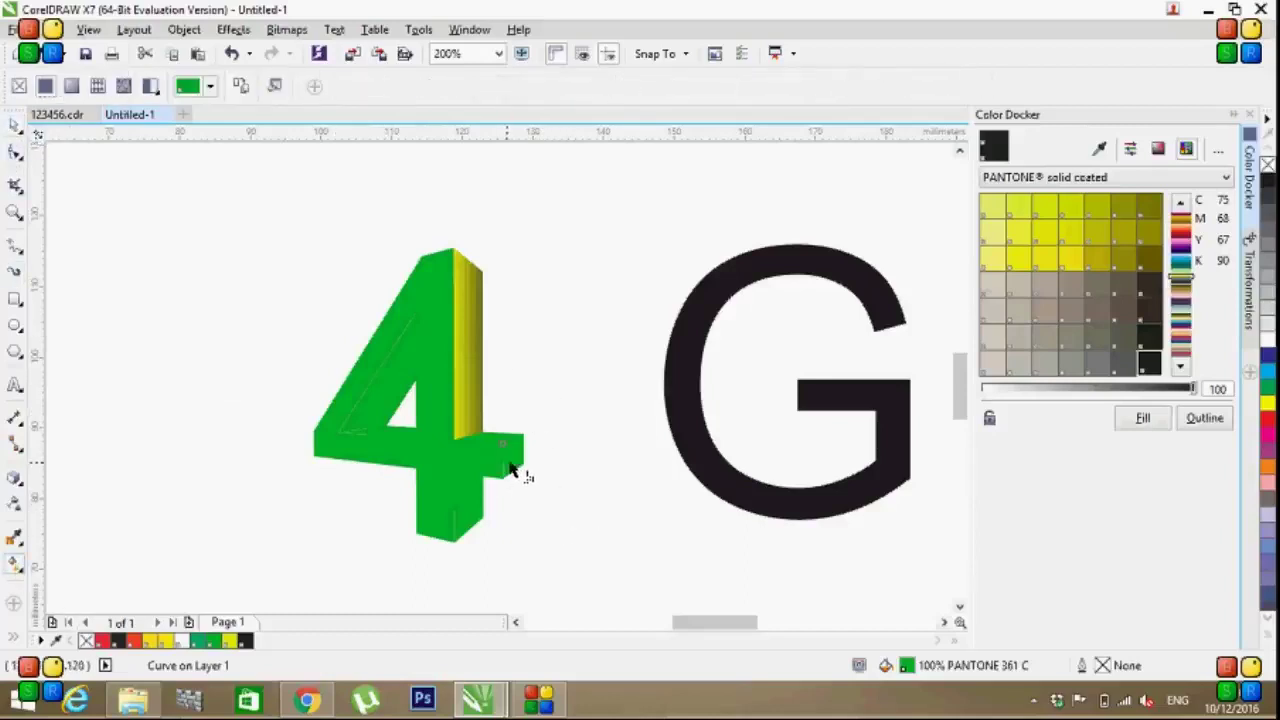
drag(480, 419, 551, 422)
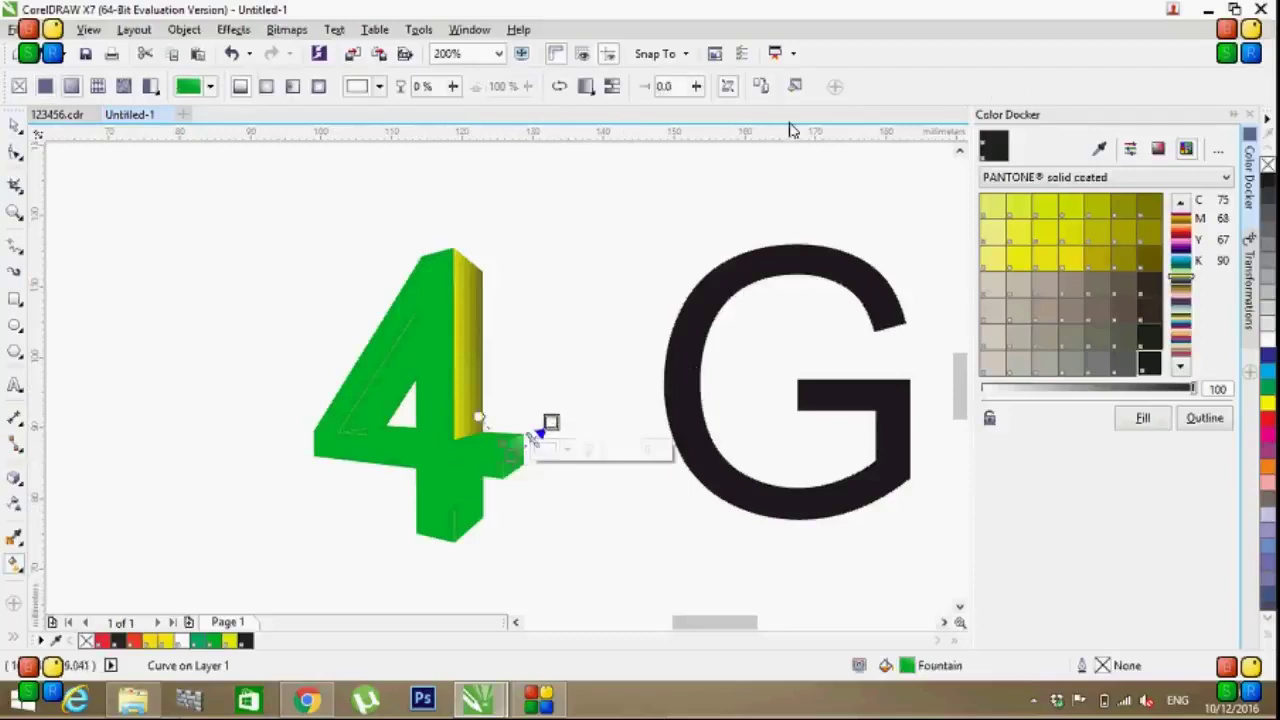
click(768, 92)
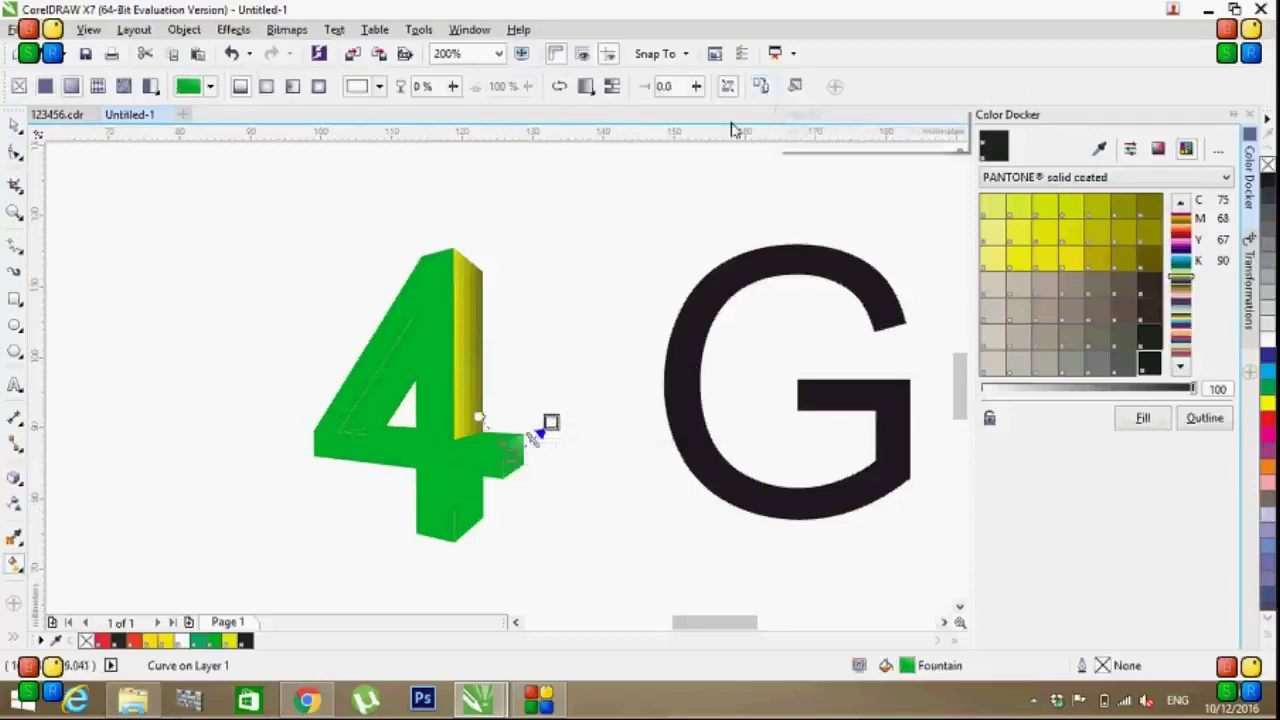
click(466, 331)
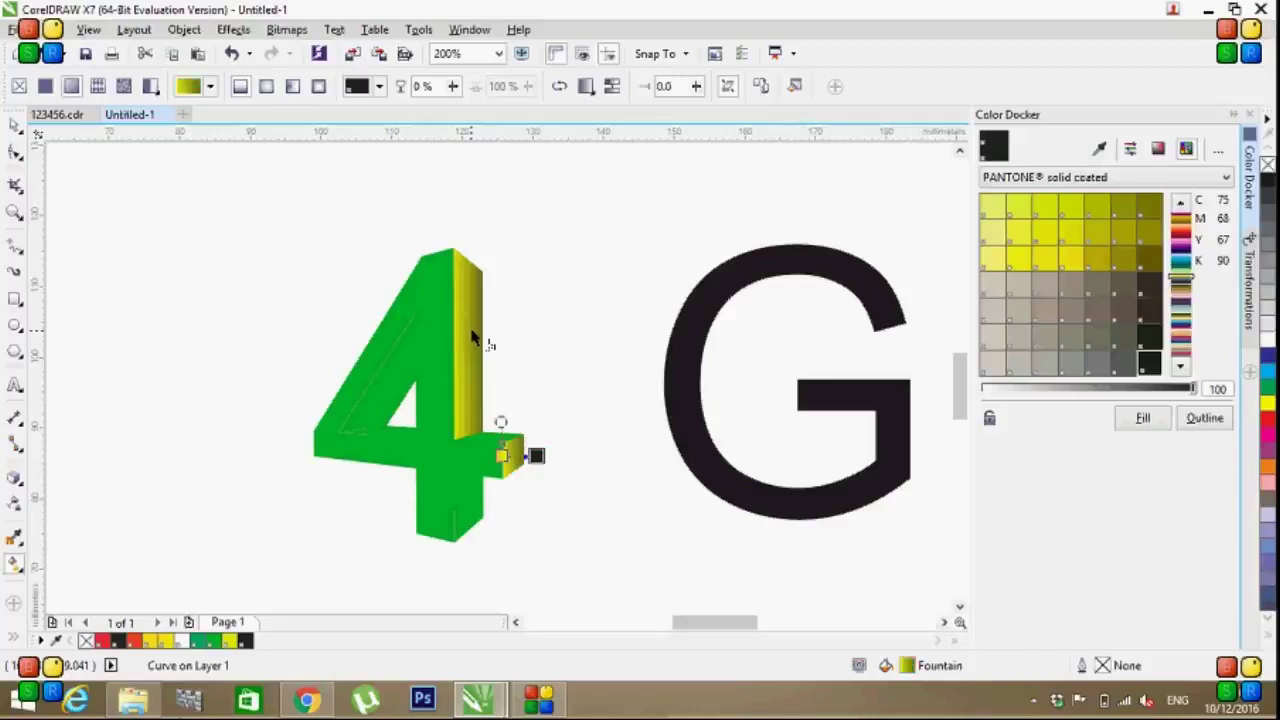
click(15, 128)
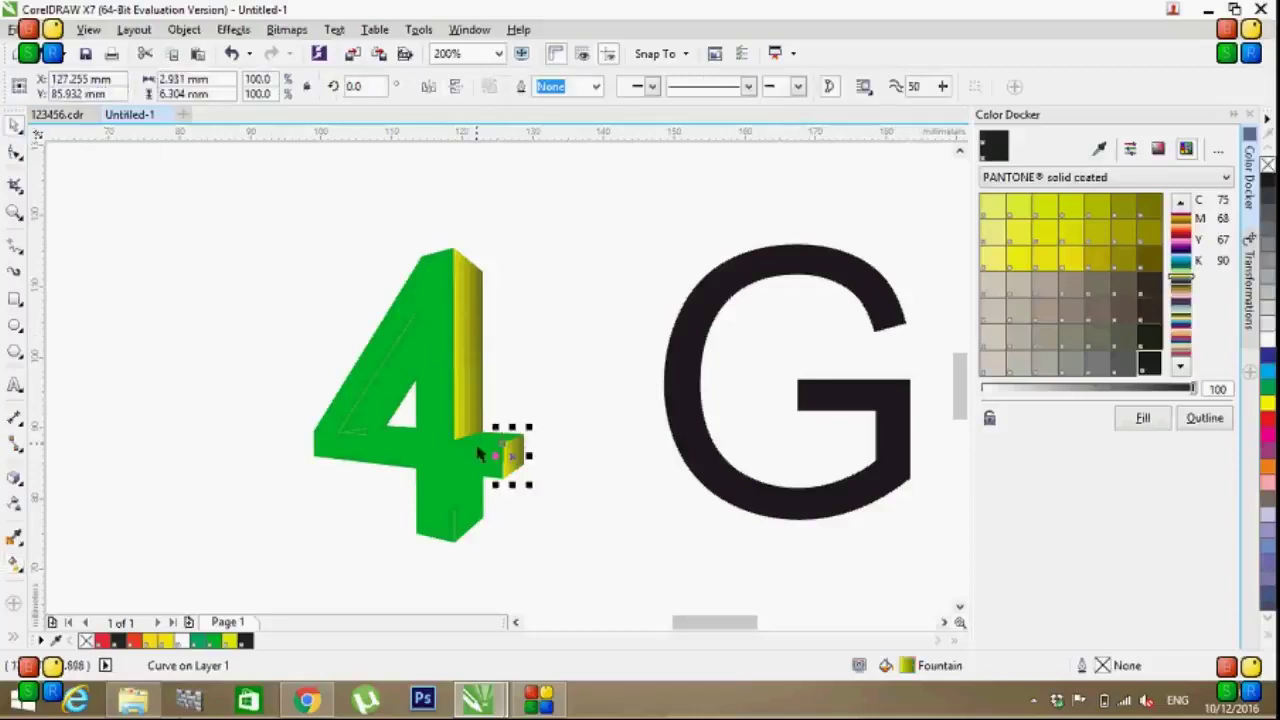
Step: Apply a yellow-to-black gradient to the thin crossbar face, shortened toward the 4
click(484, 448)
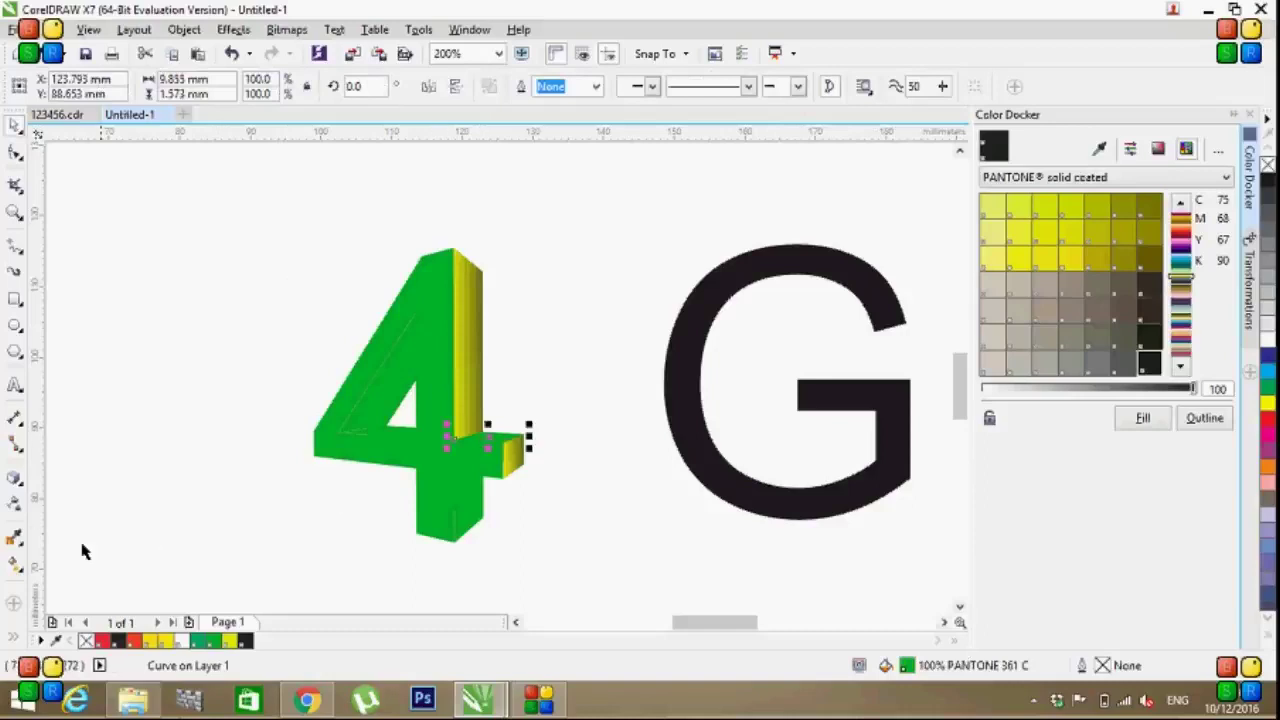
click(15, 565)
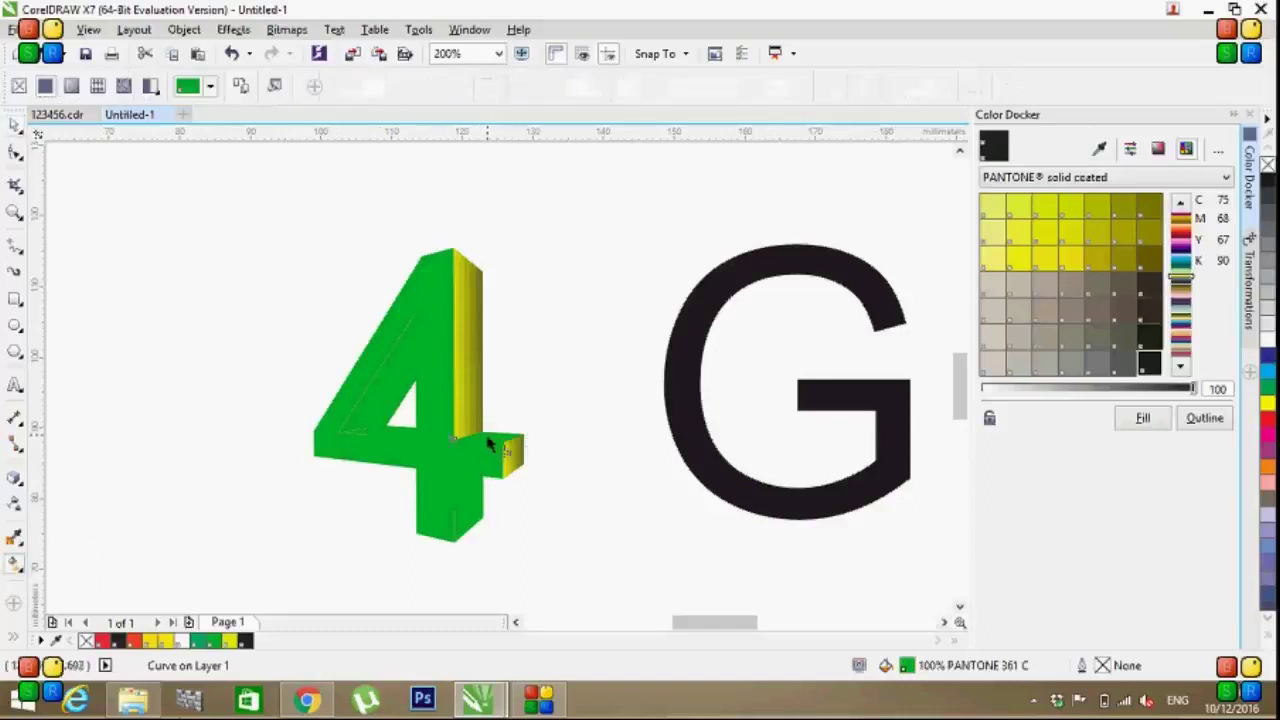
drag(468, 376, 538, 414)
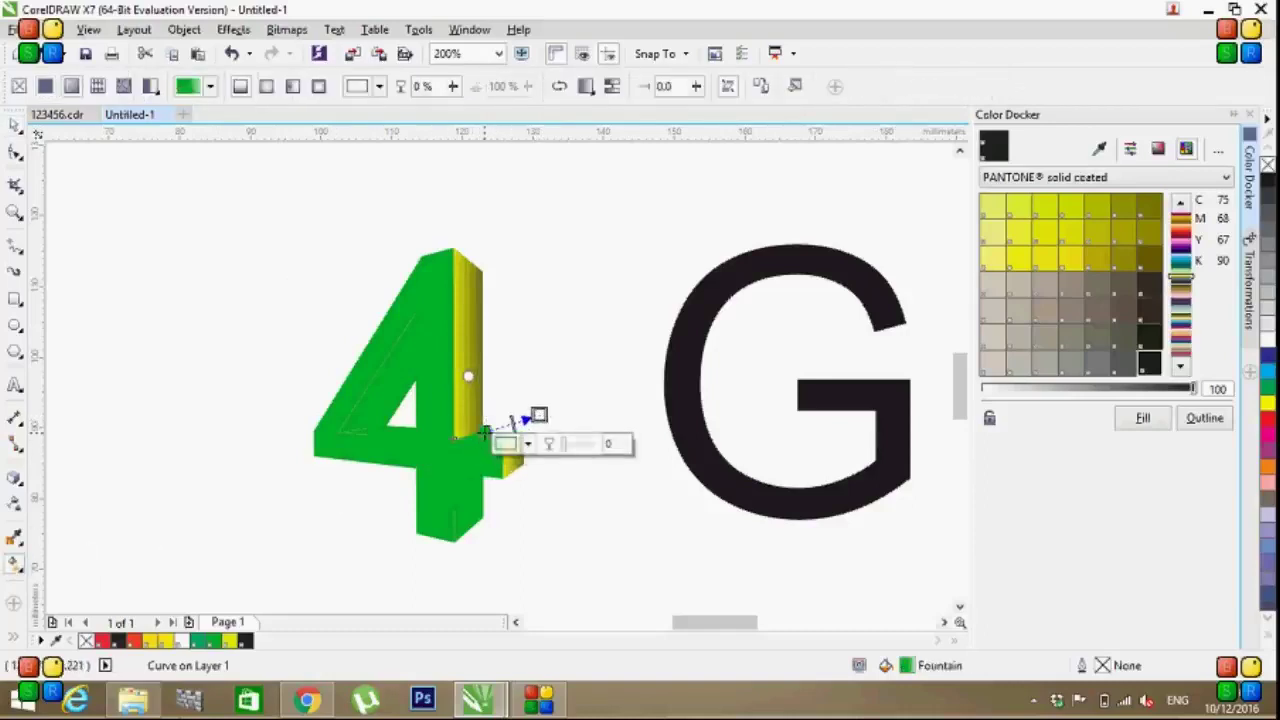
click(484, 435)
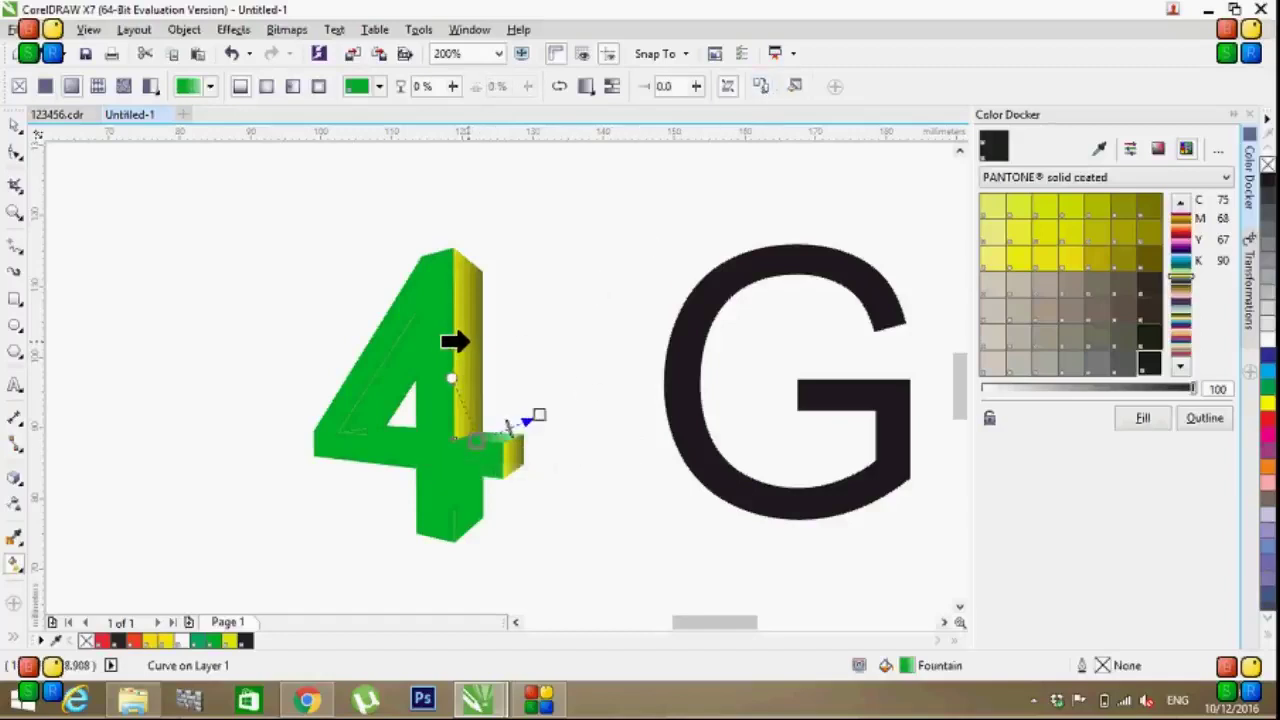
key(ctrl+z)
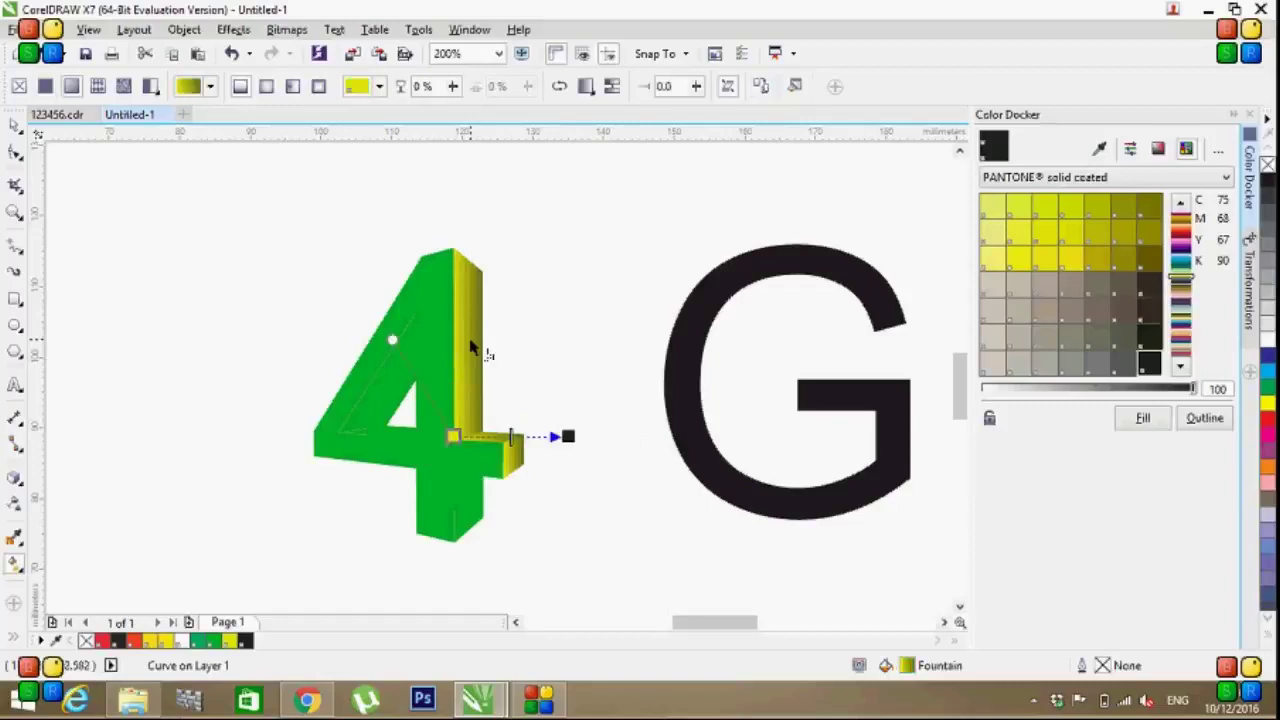
key(ctrl+z)
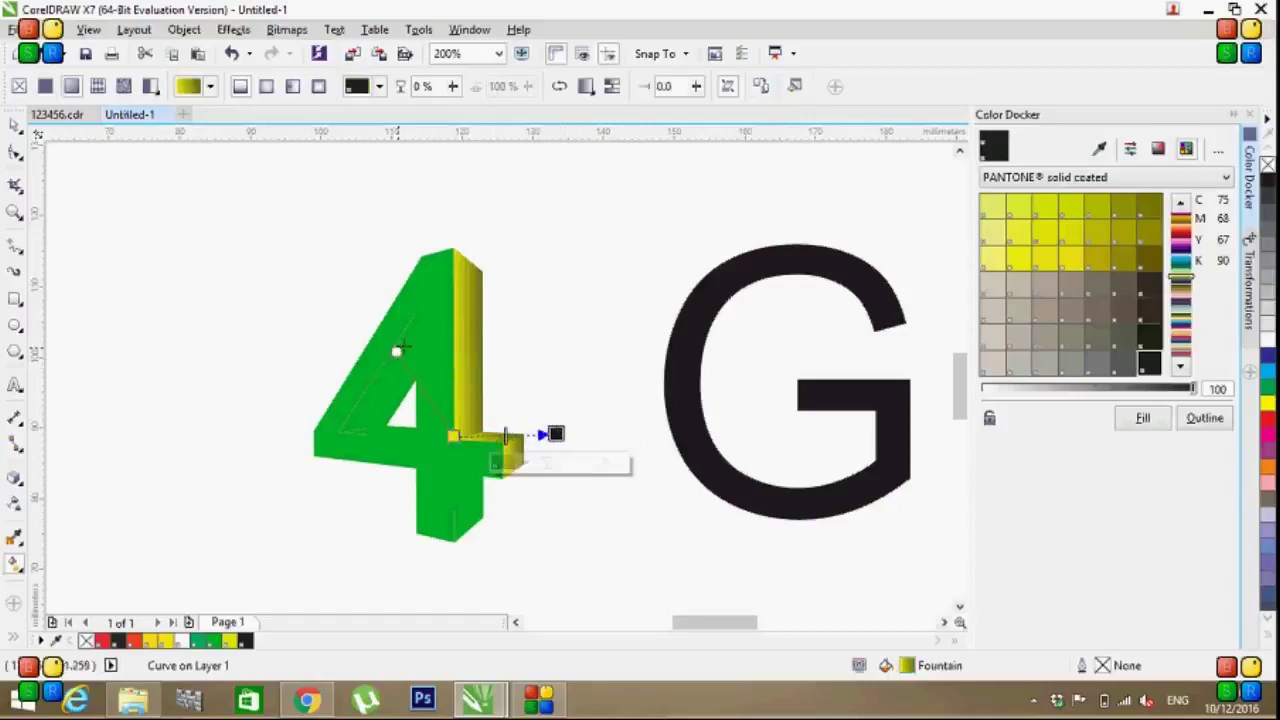
click(410, 346)
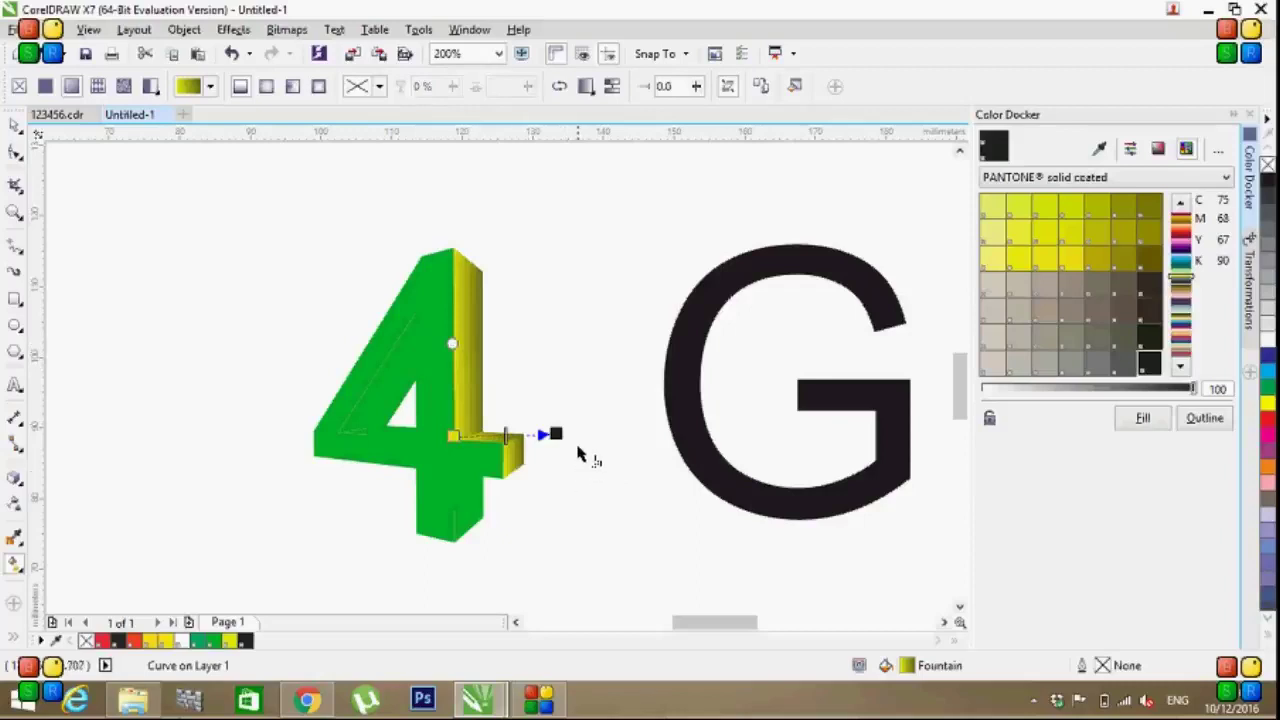
drag(556, 434, 538, 432)
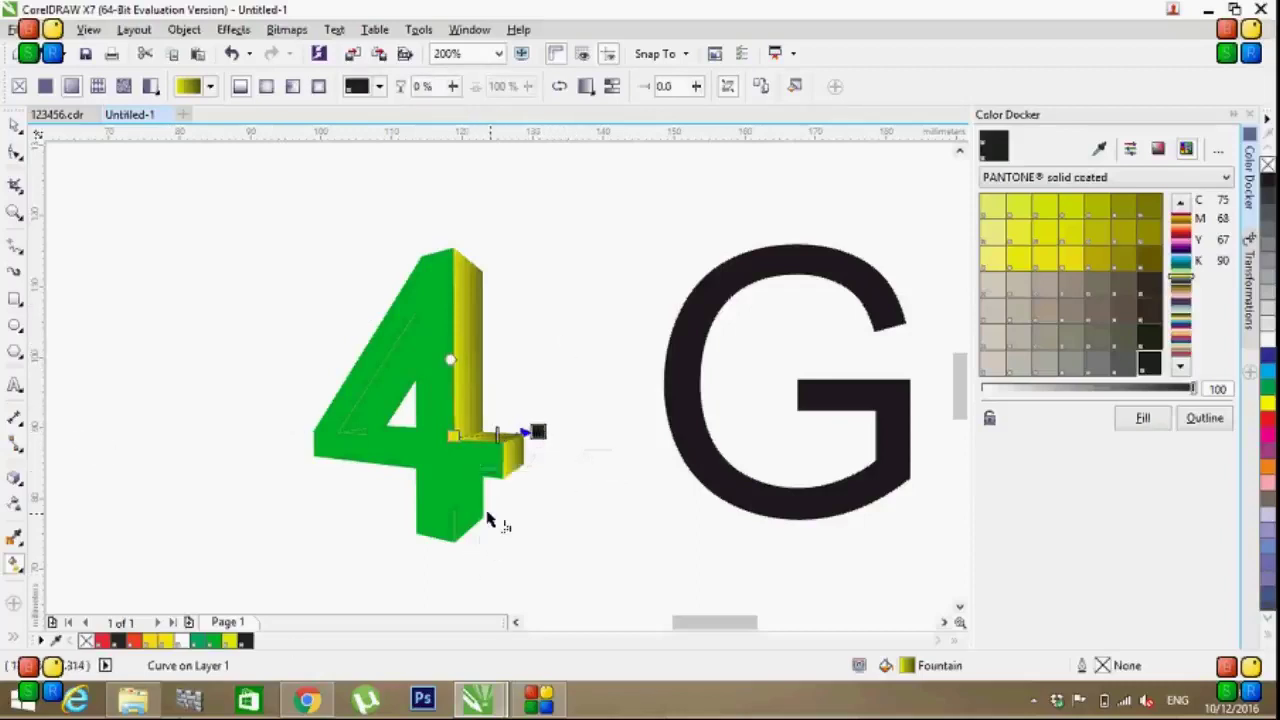
key(ctrl+z)
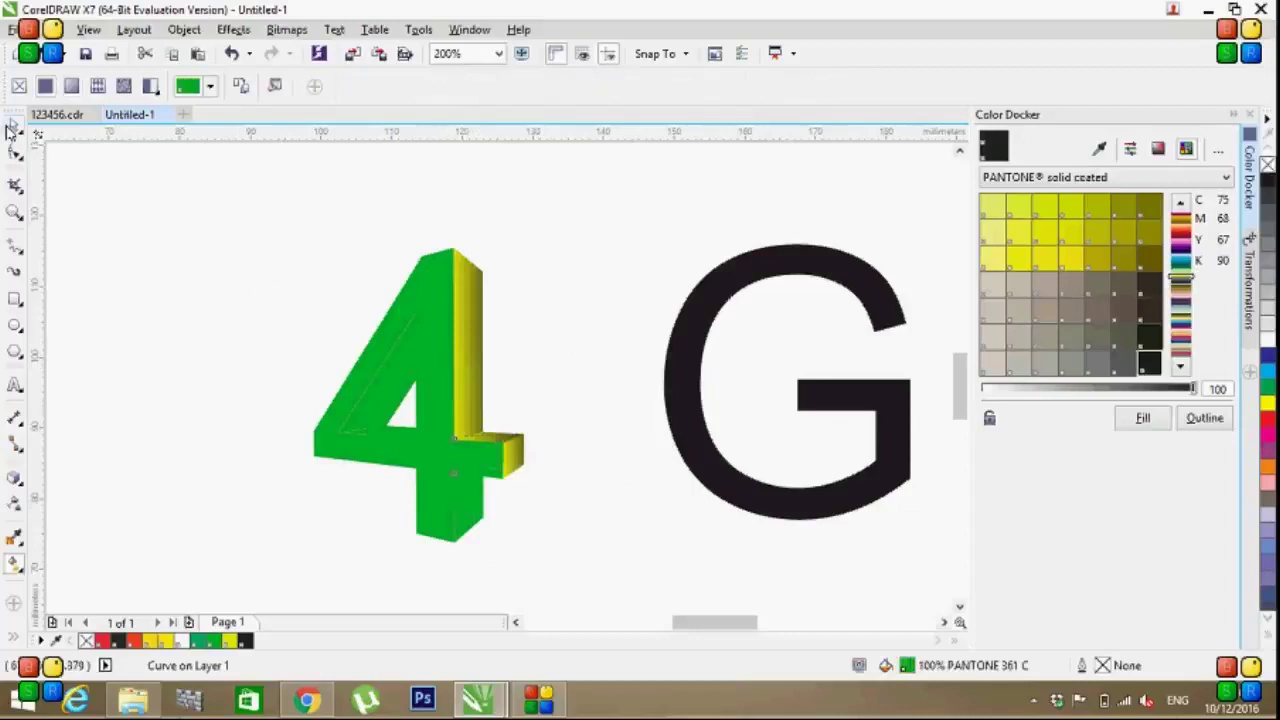
click(17, 126)
Step: Copy the yellow gradient onto the lower stem's side face
click(584, 539)
click(470, 486)
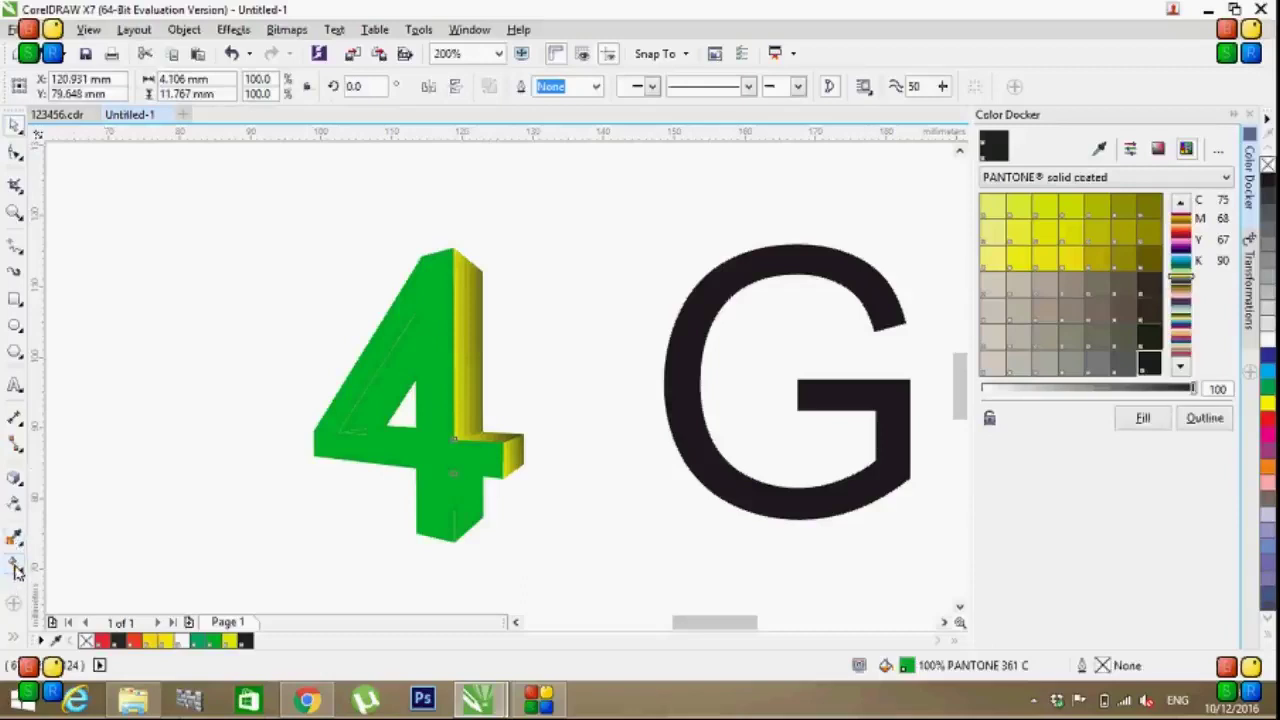
click(17, 570)
drag(466, 514, 540, 481)
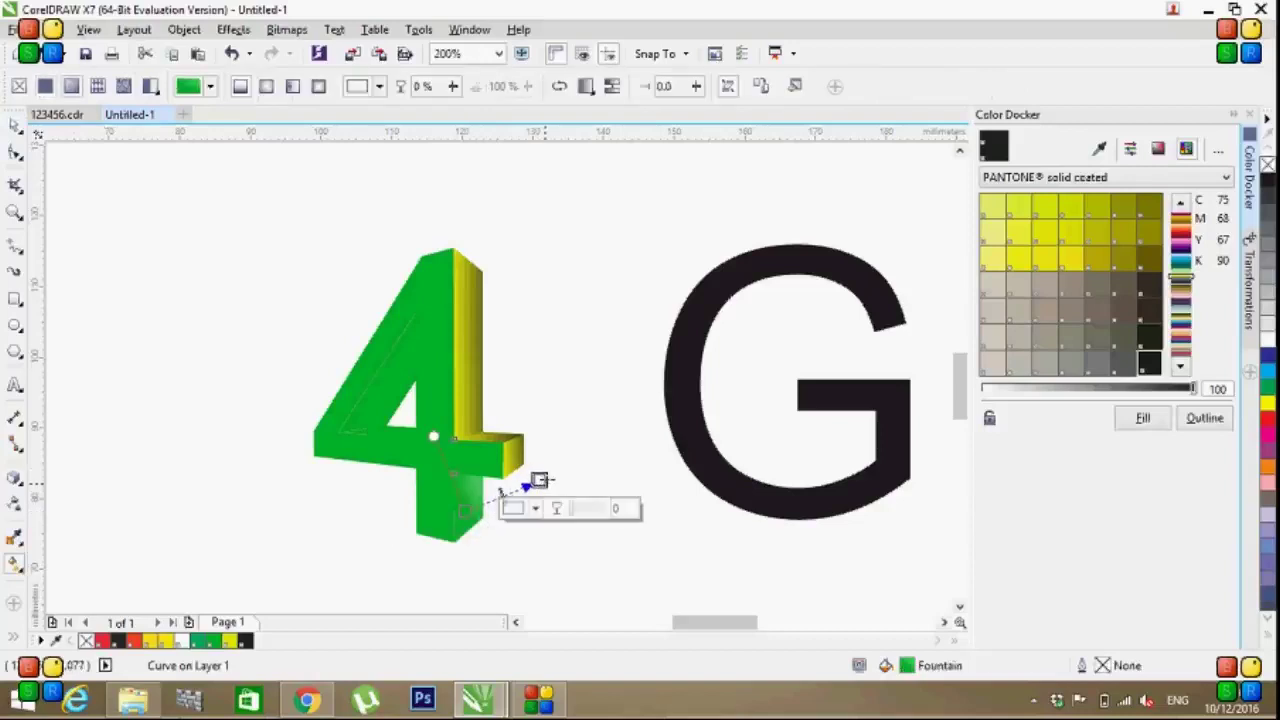
click(763, 88)
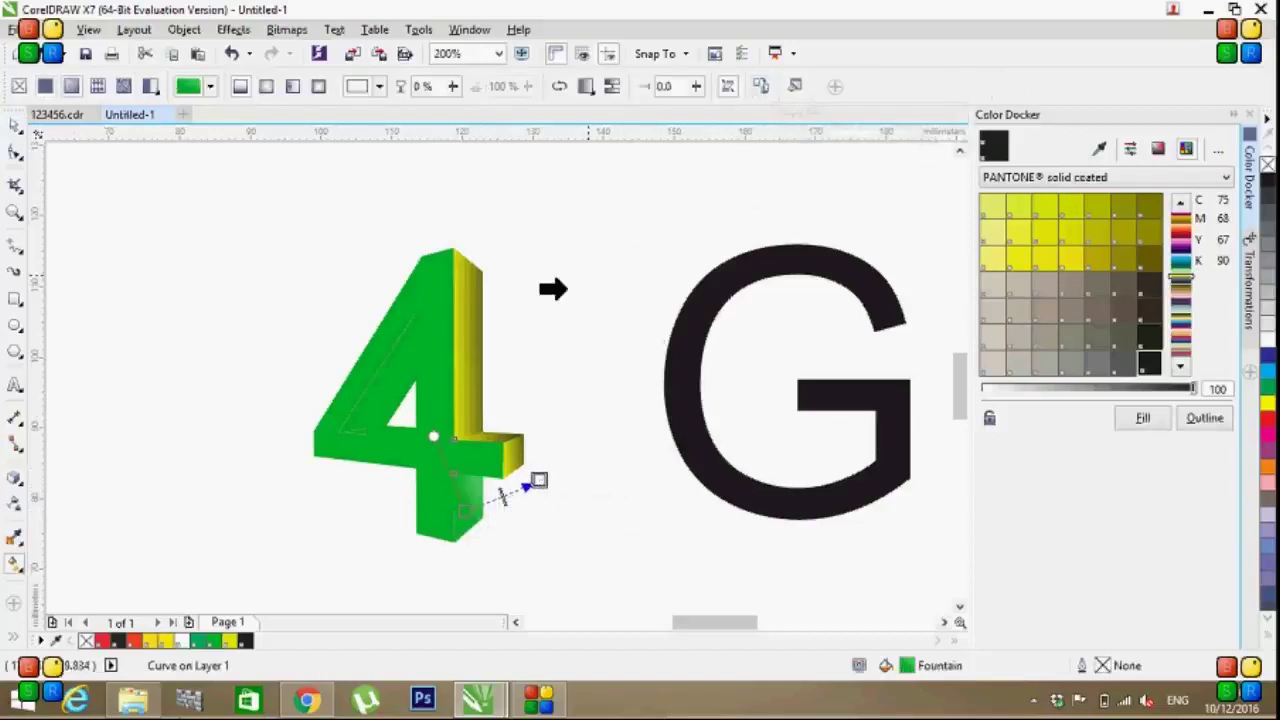
click(470, 345)
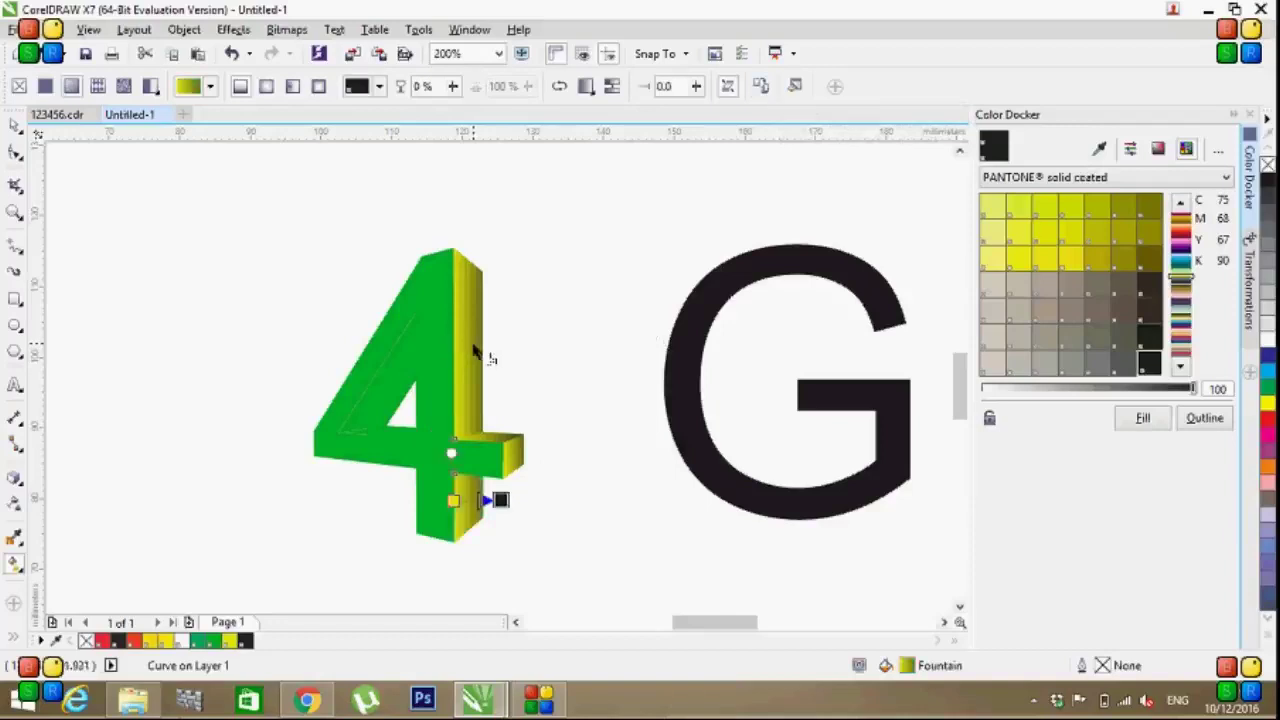
click(380, 405)
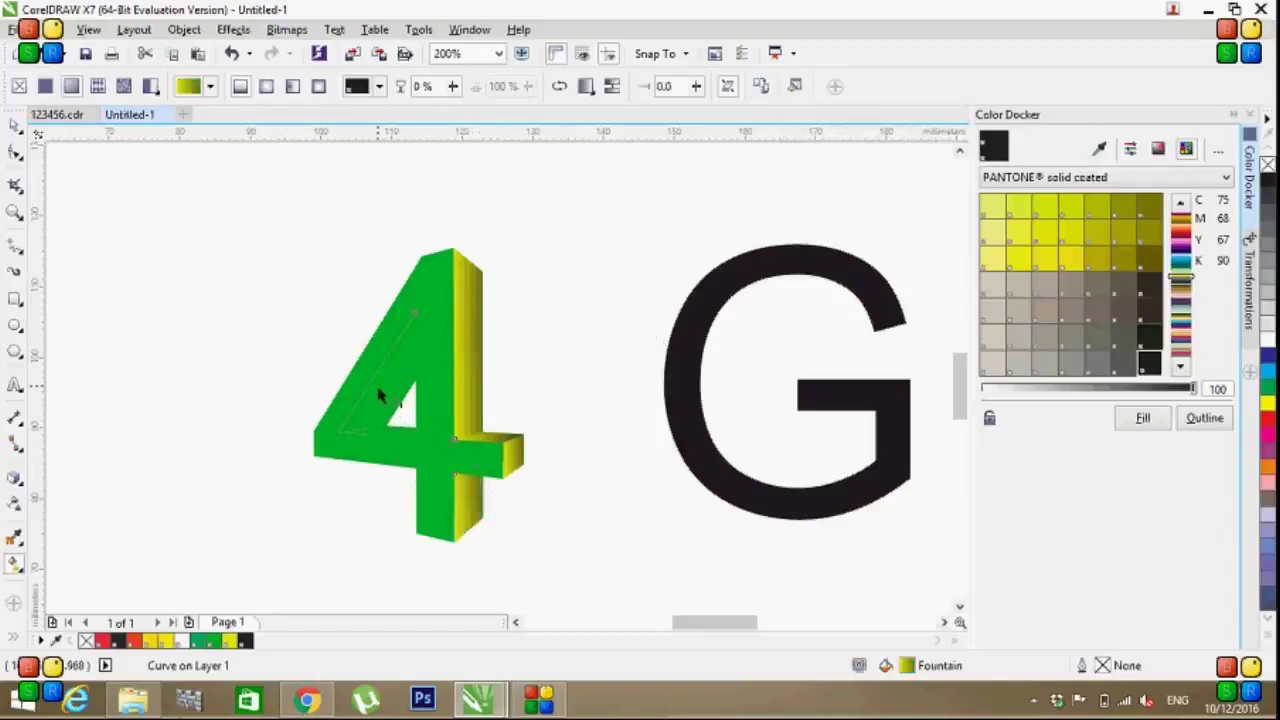
key(space)
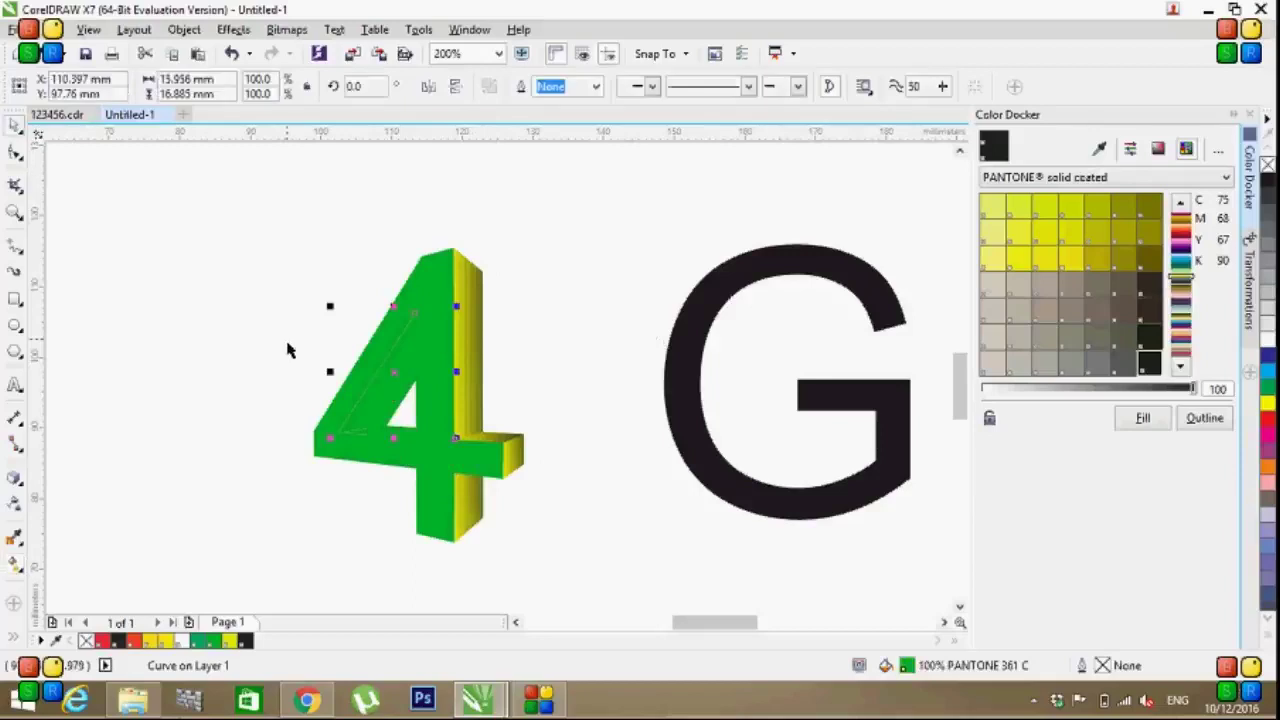
Step: Fill the 4's inner triangle face light yellow and give it a gradient
click(262, 360)
click(388, 405)
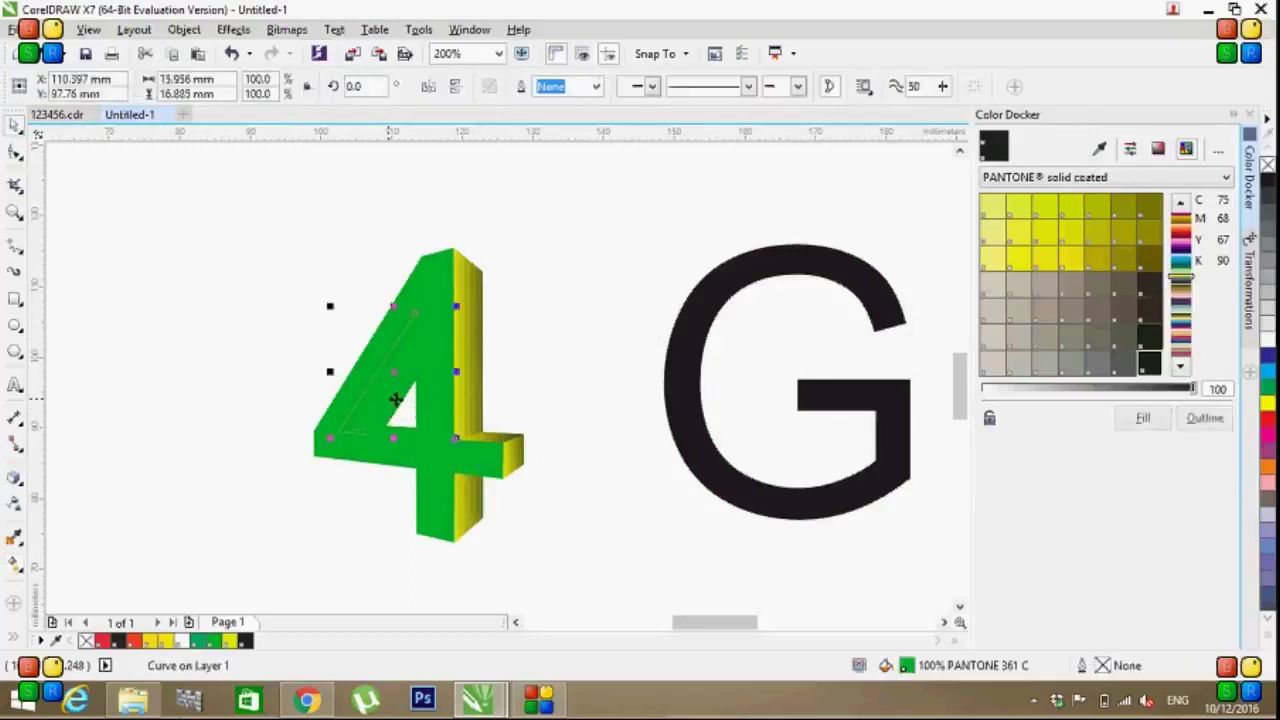
click(1022, 260)
click(1148, 422)
click(18, 568)
drag(372, 384, 475, 390)
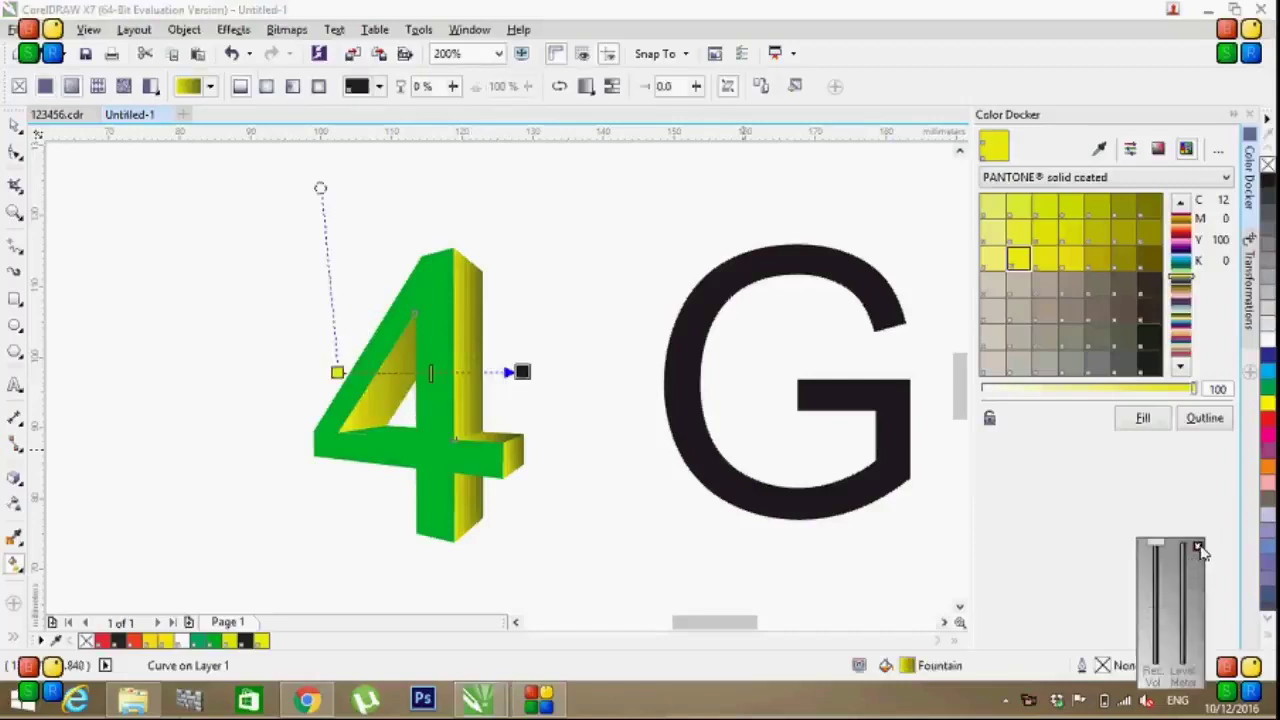
click(1198, 549)
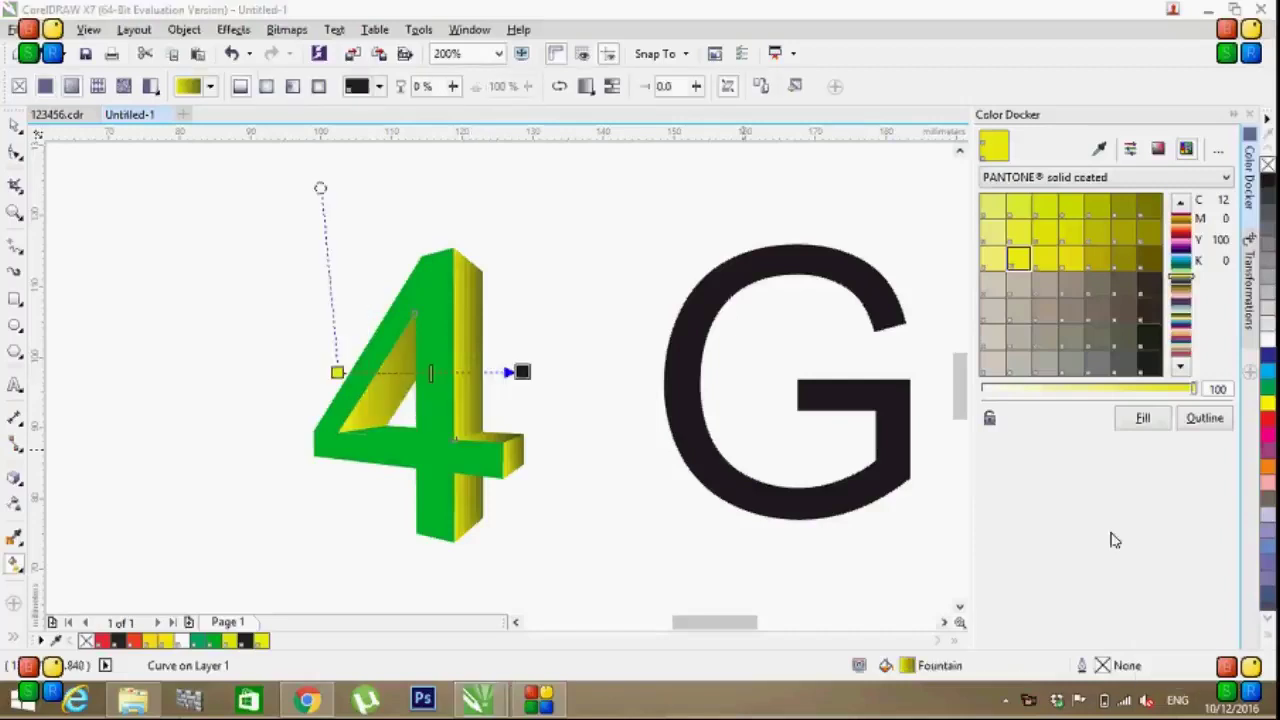
key(ctrl+z)
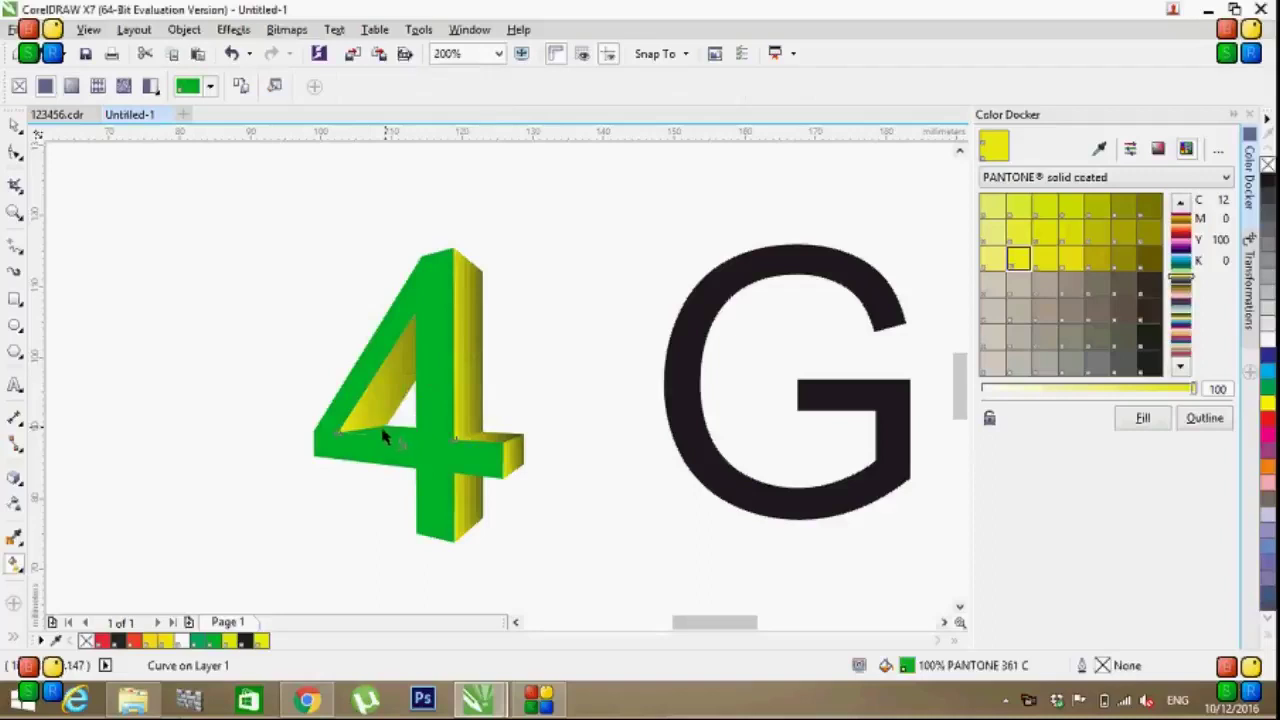
Step: Copy the yellow gradient onto the 4's inner crossbar and diagonal faces, shortening both
click(15, 125)
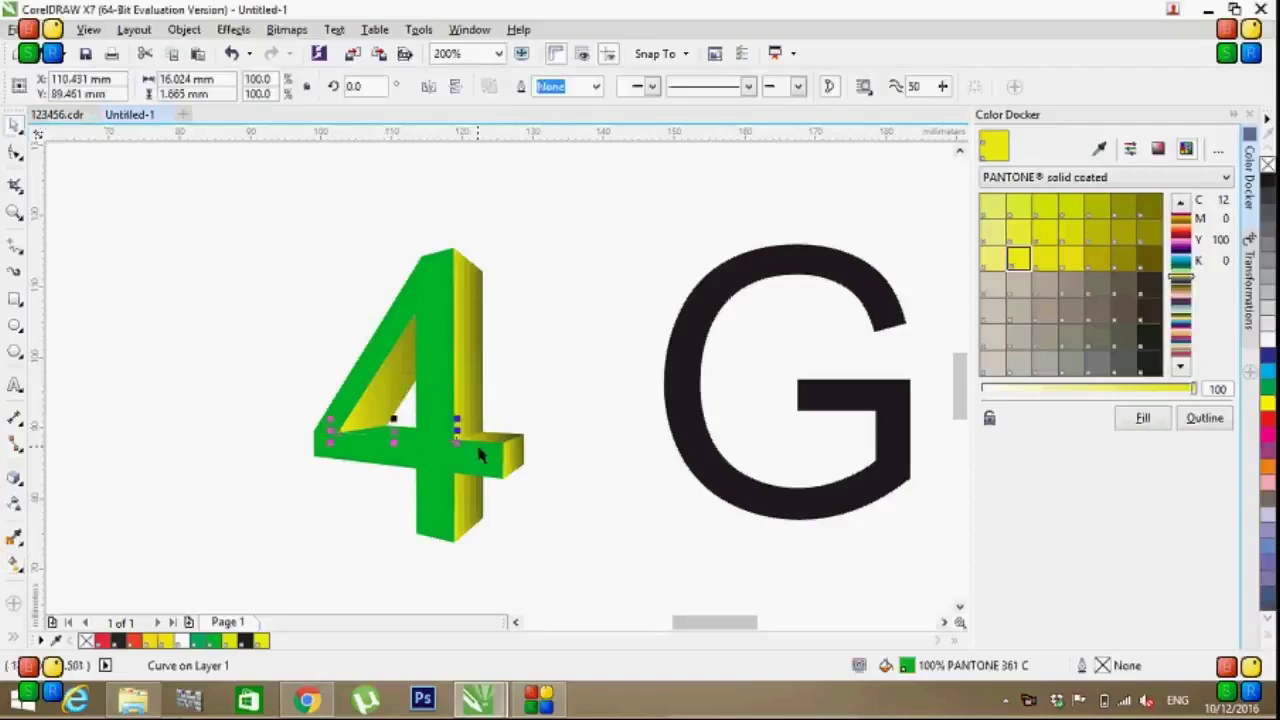
scroll(477, 449, up, 2)
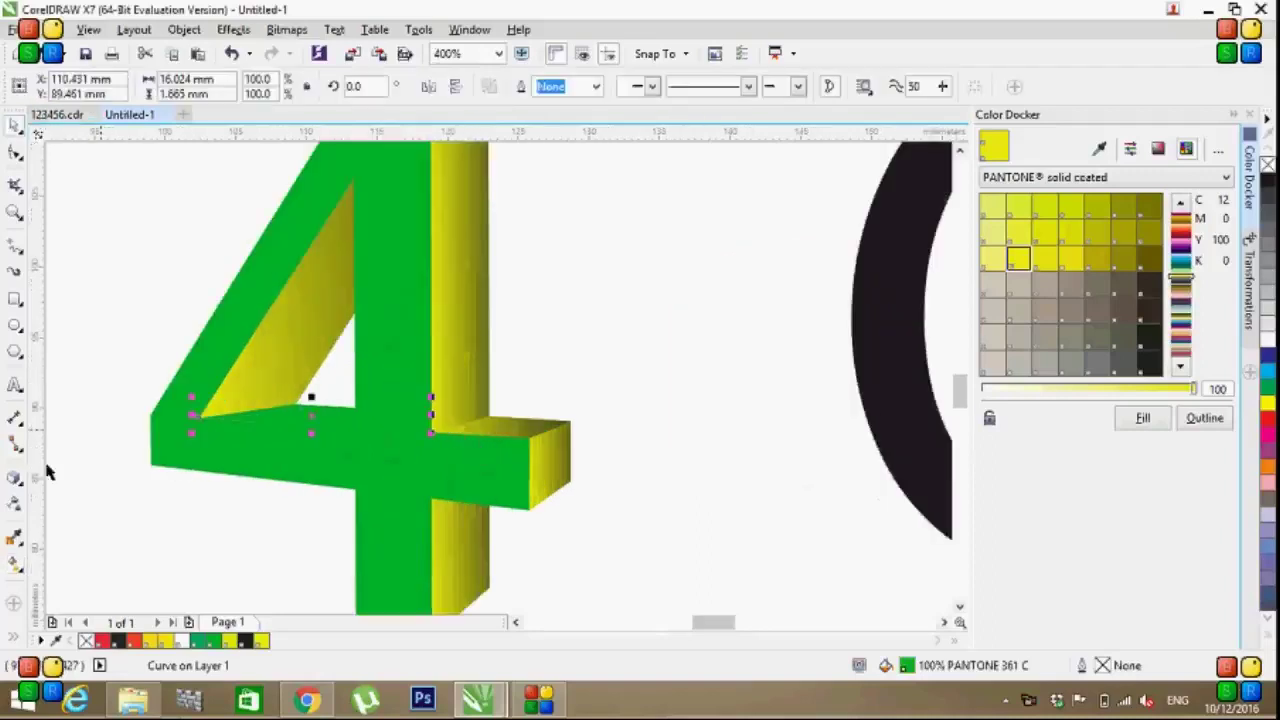
click(15, 565)
drag(266, 409, 364, 408)
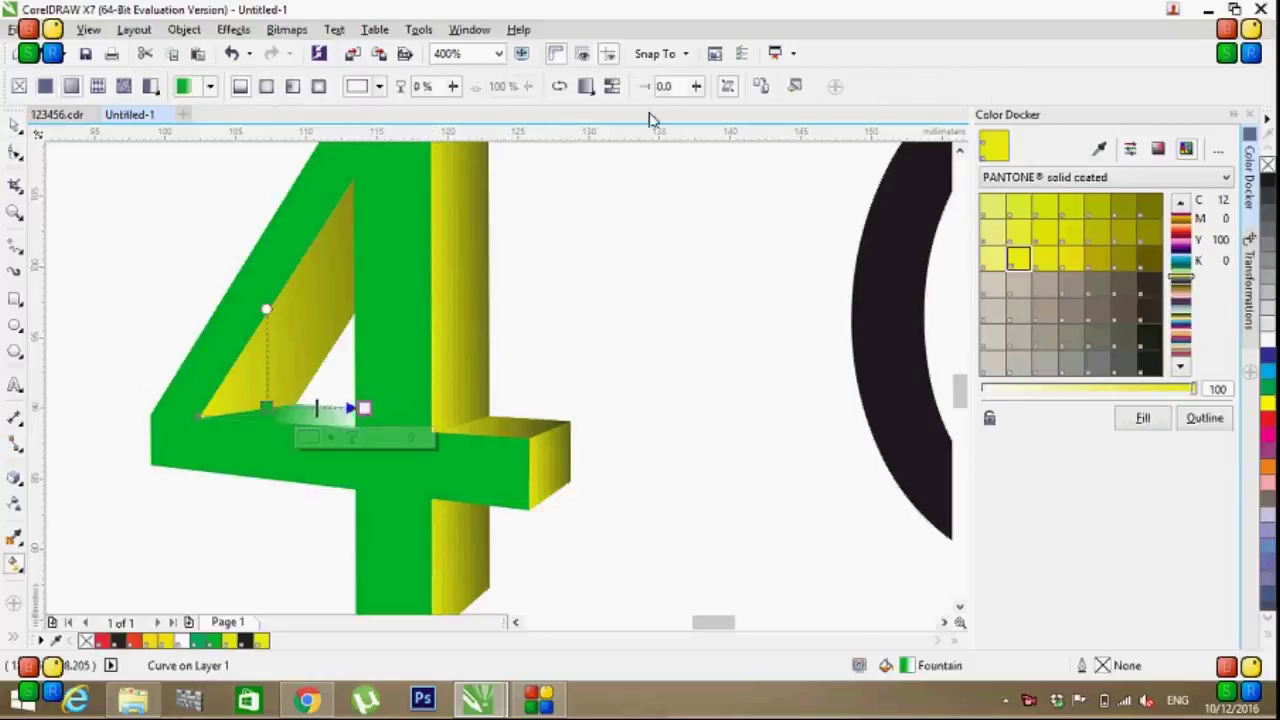
click(759, 88)
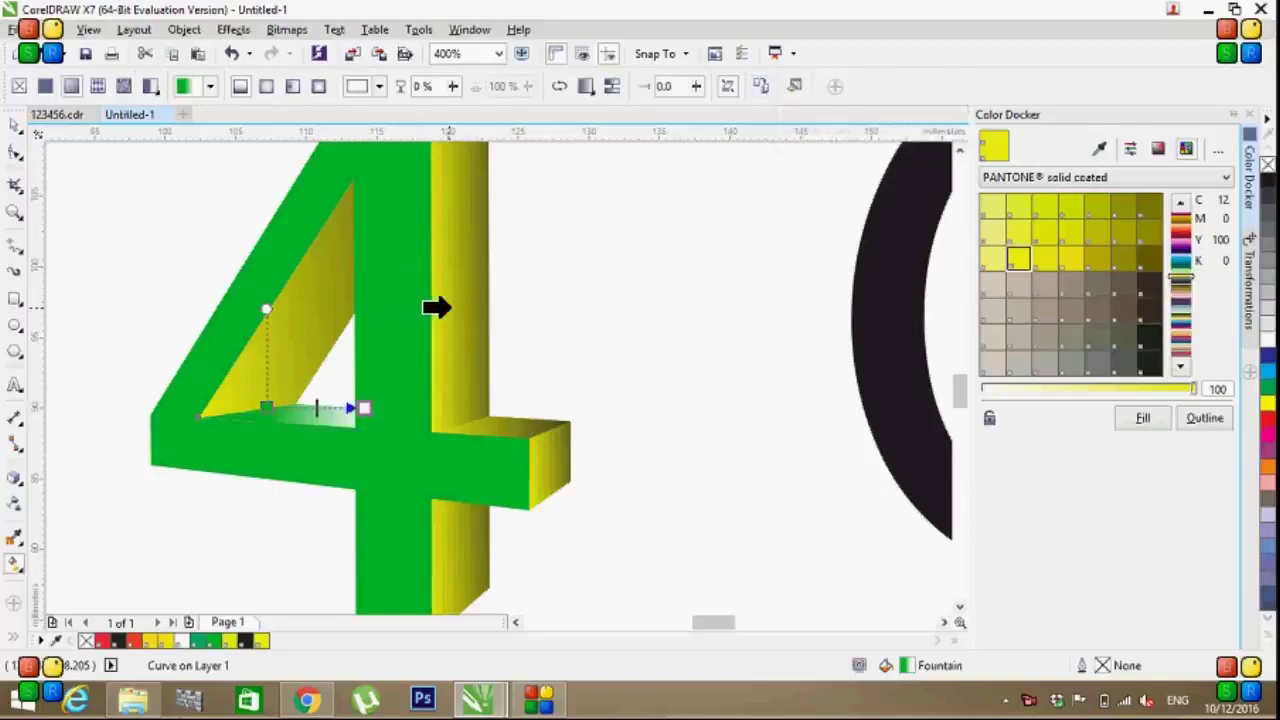
click(447, 307)
scroll(445, 302, down, 1)
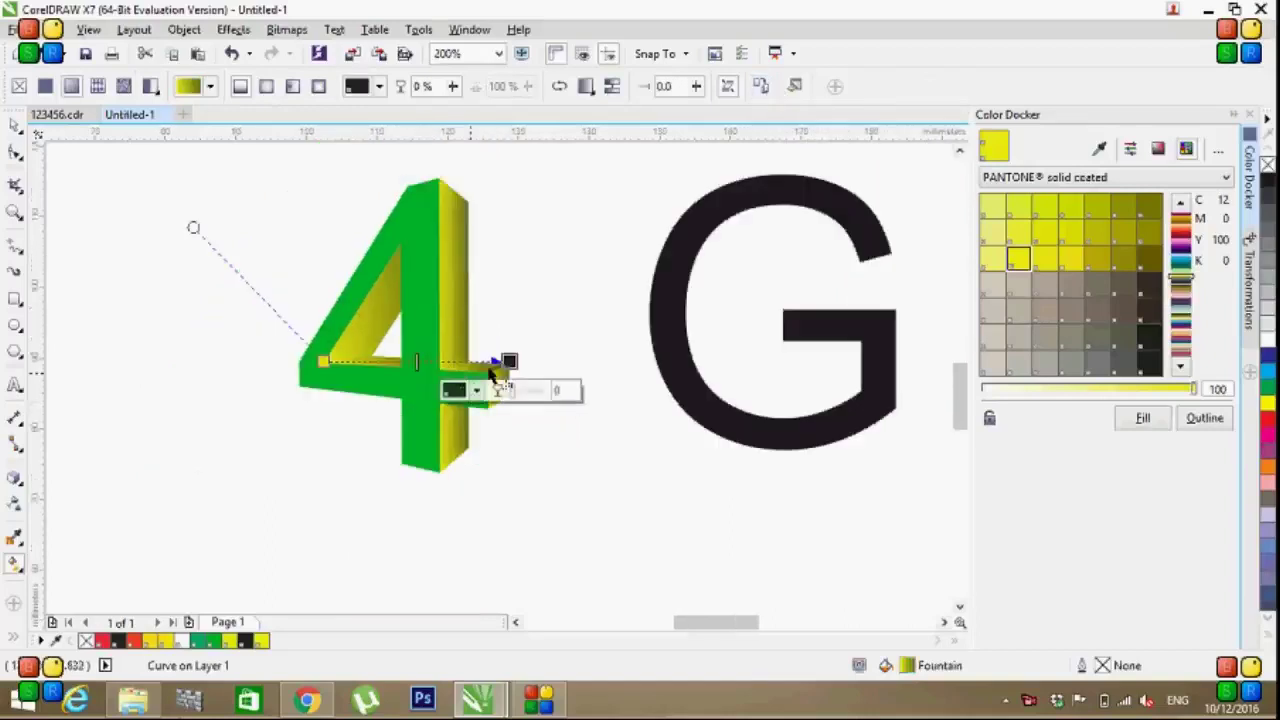
drag(506, 360, 438, 357)
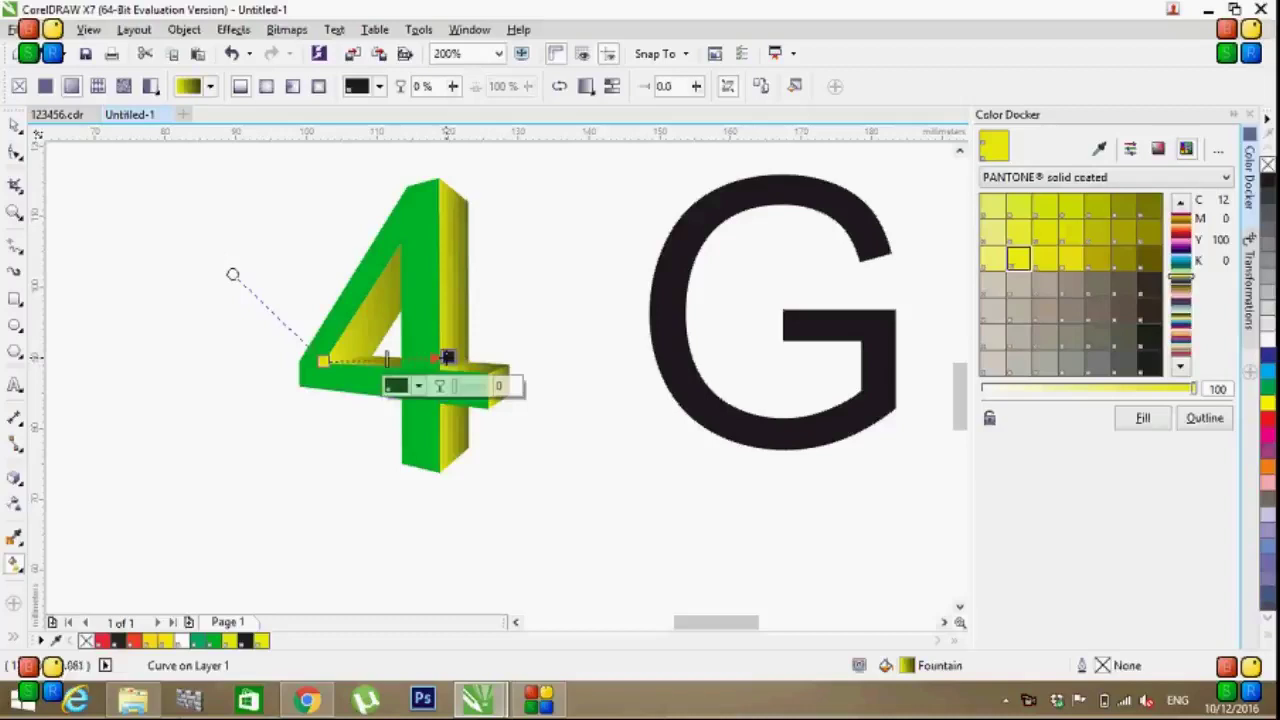
click(376, 300)
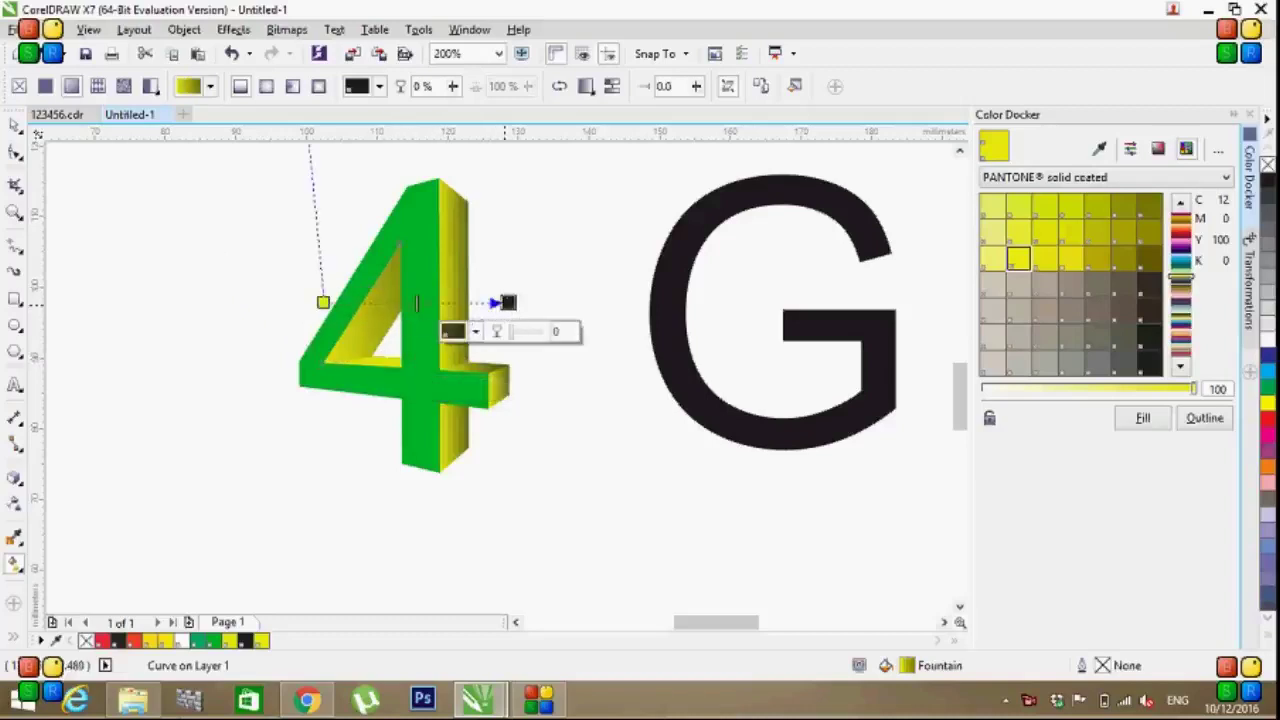
mouse_move(506, 302)
mouse_down()
mouse_move(446, 301)
mouse_move(431, 309)
mouse_move(439, 332)
mouse_up()
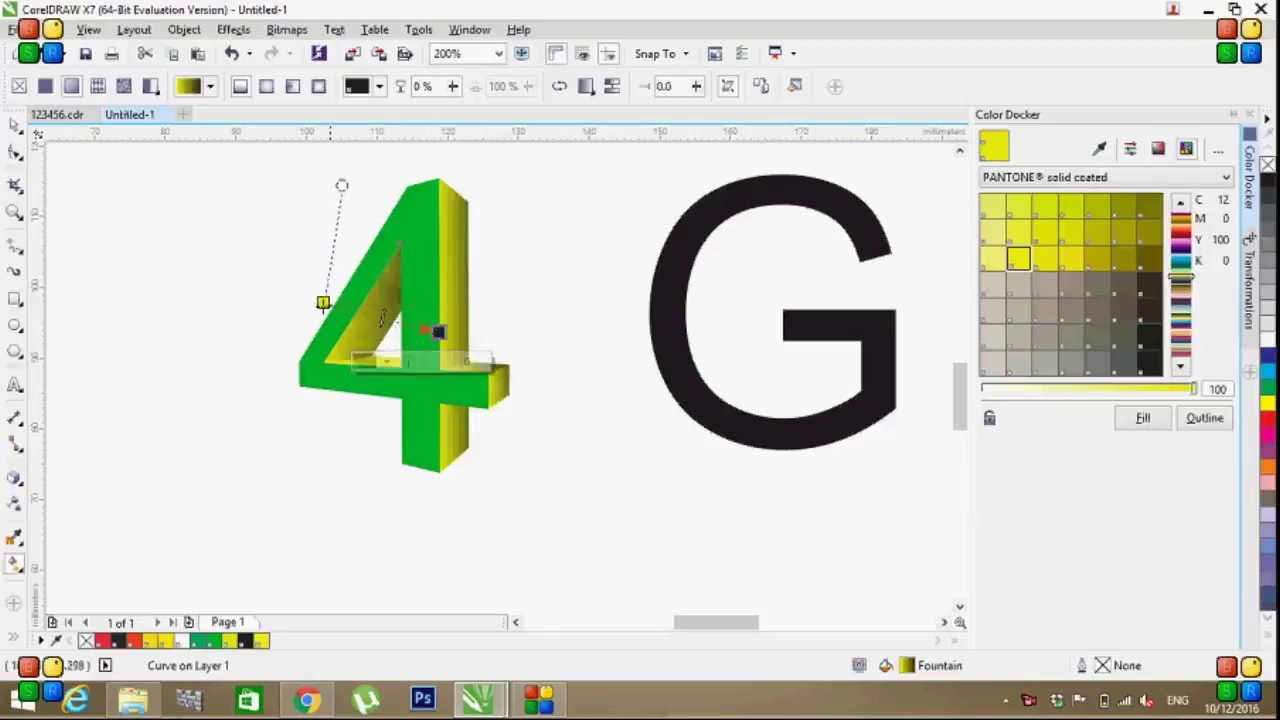
drag(322, 302, 337, 297)
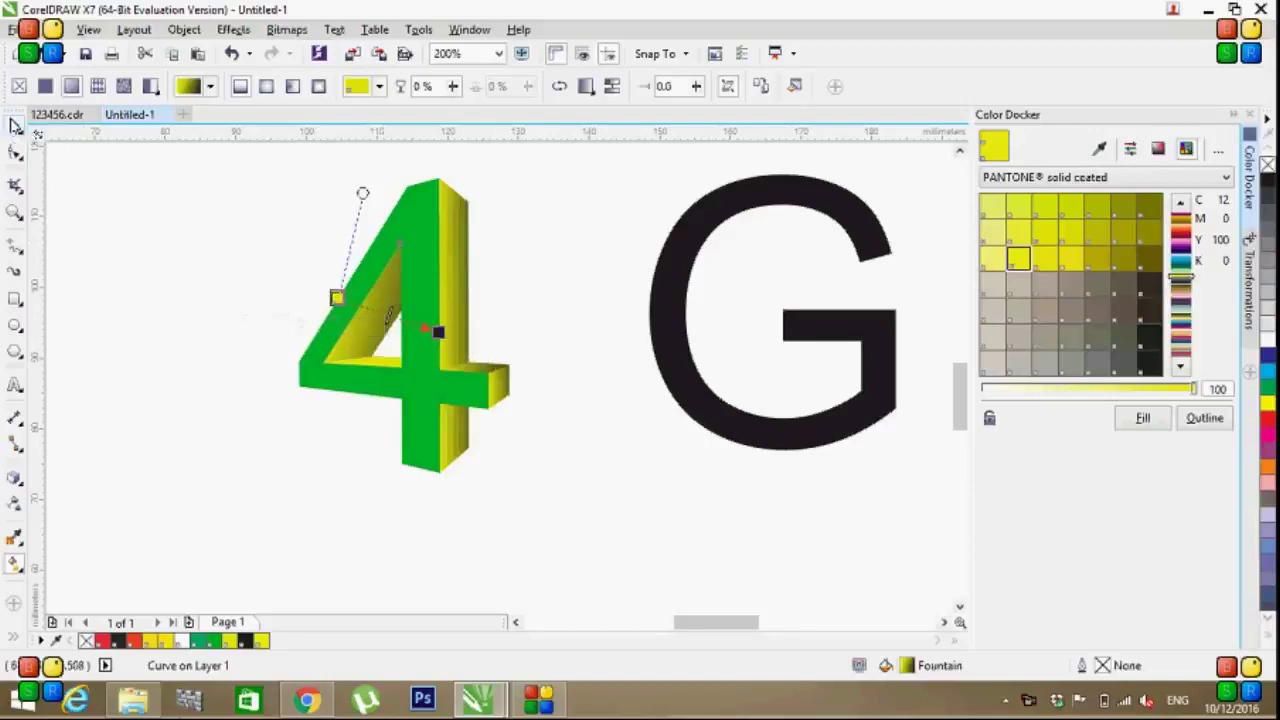
click(15, 128)
click(117, 410)
Step: Add perspective to the blue G, pulling its right corners inward so it tapers right
mouse_move(543, 191)
mouse_down()
mouse_move(206, 200)
mouse_move(465, 185)
mouse_up()
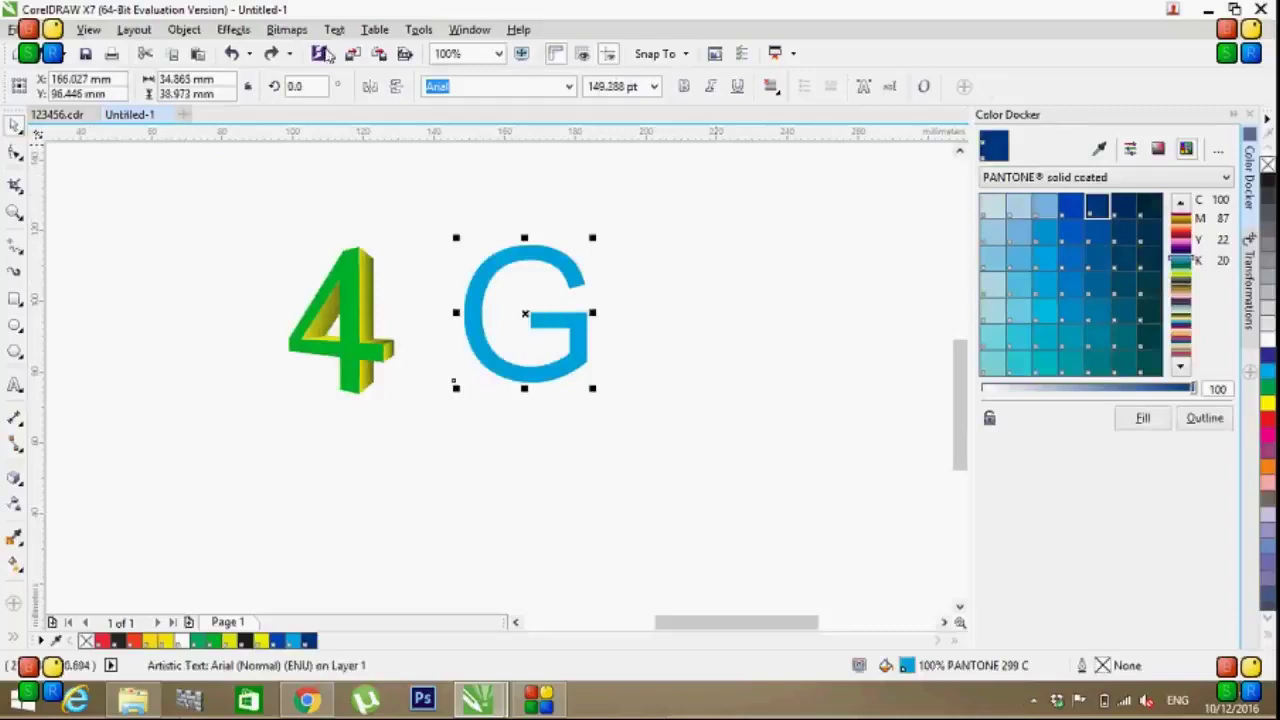
click(232, 30)
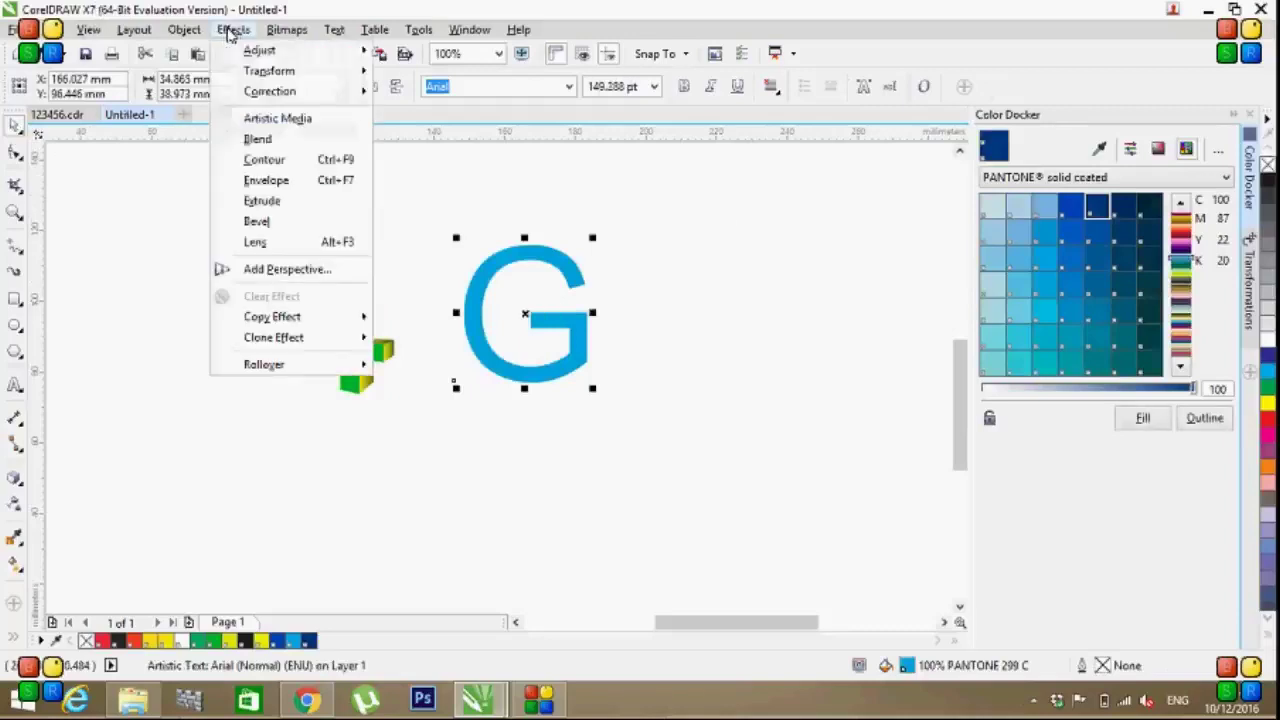
click(270, 269)
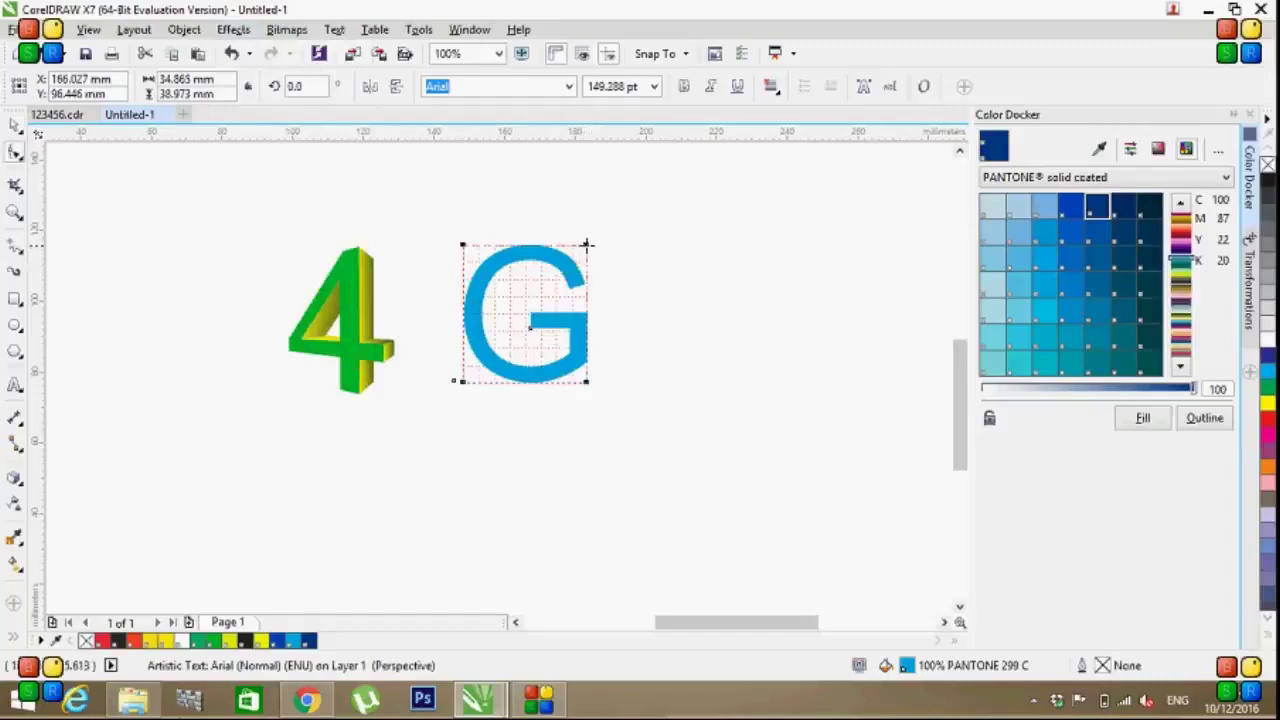
drag(587, 246, 567, 286)
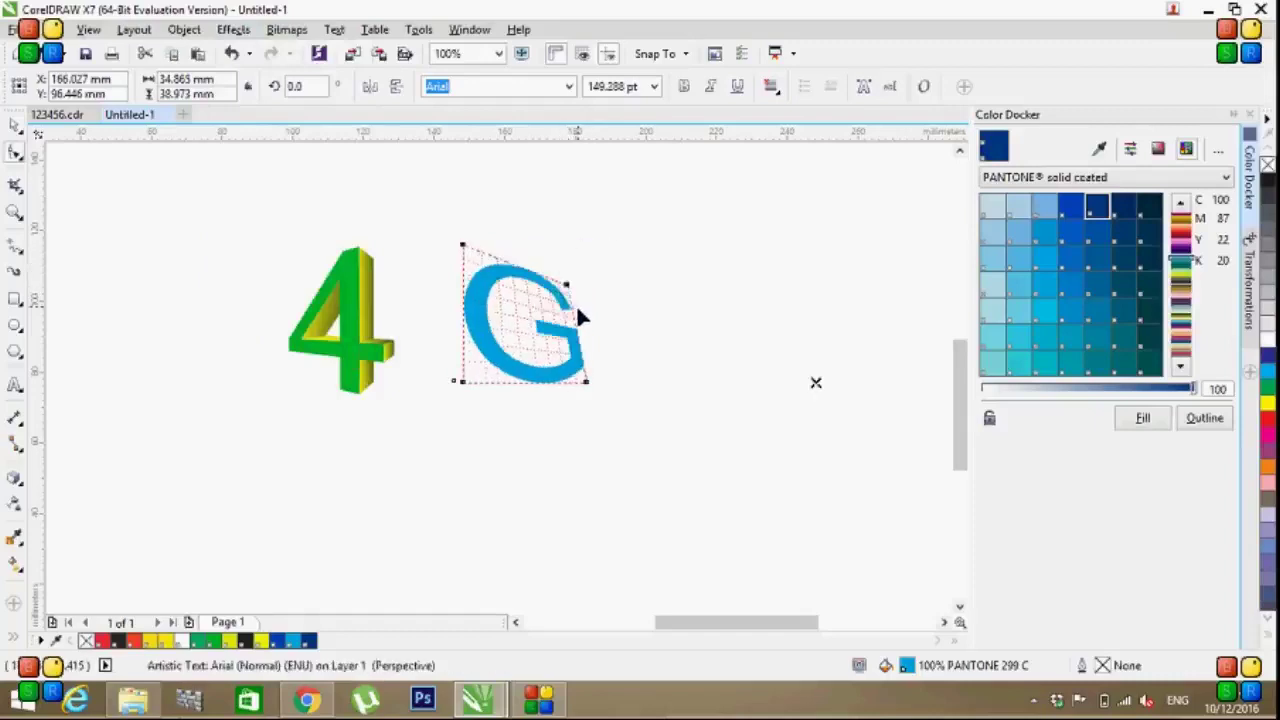
mouse_move(587, 383)
mouse_down()
mouse_move(571, 381)
mouse_move(574, 367)
mouse_up()
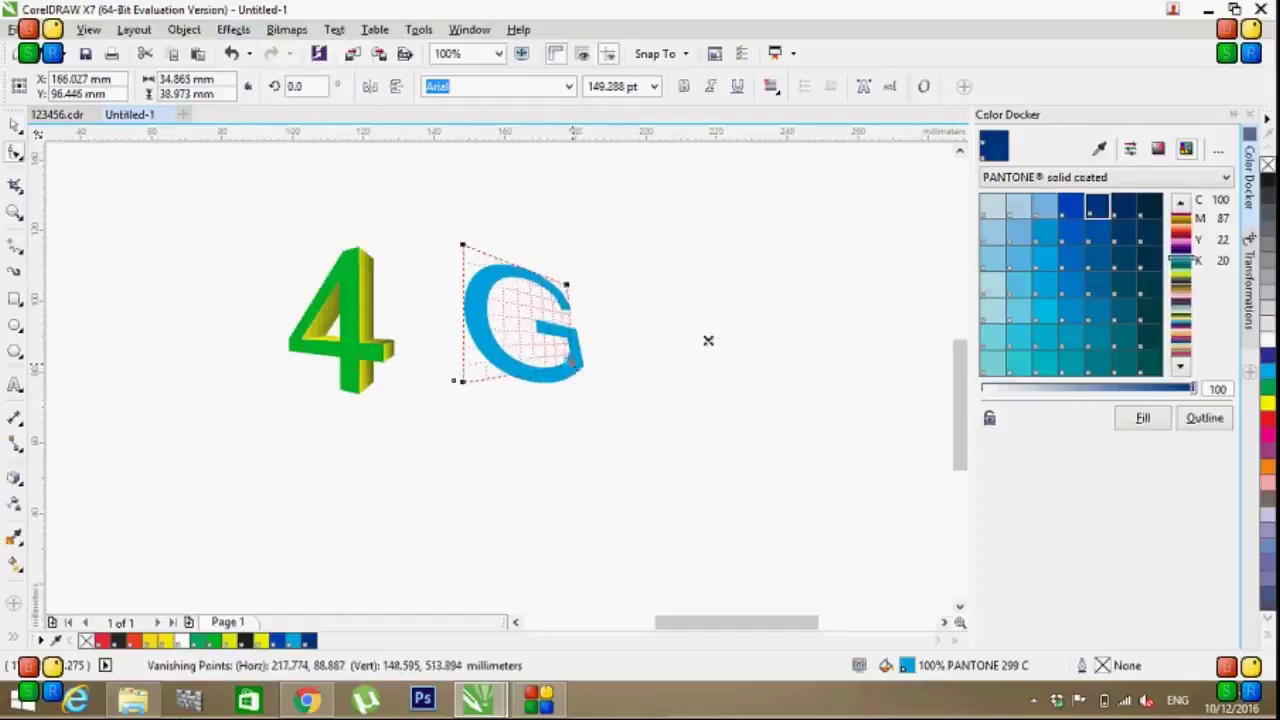
drag(577, 372, 572, 362)
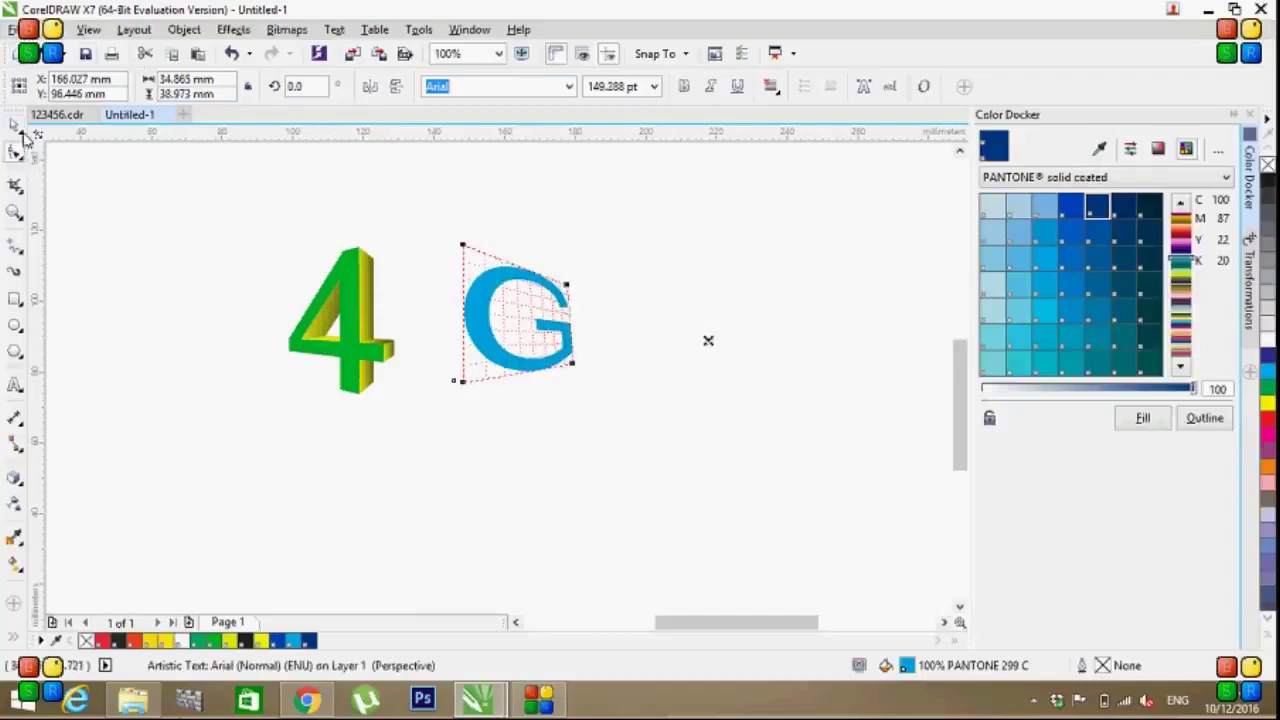
click(497, 320)
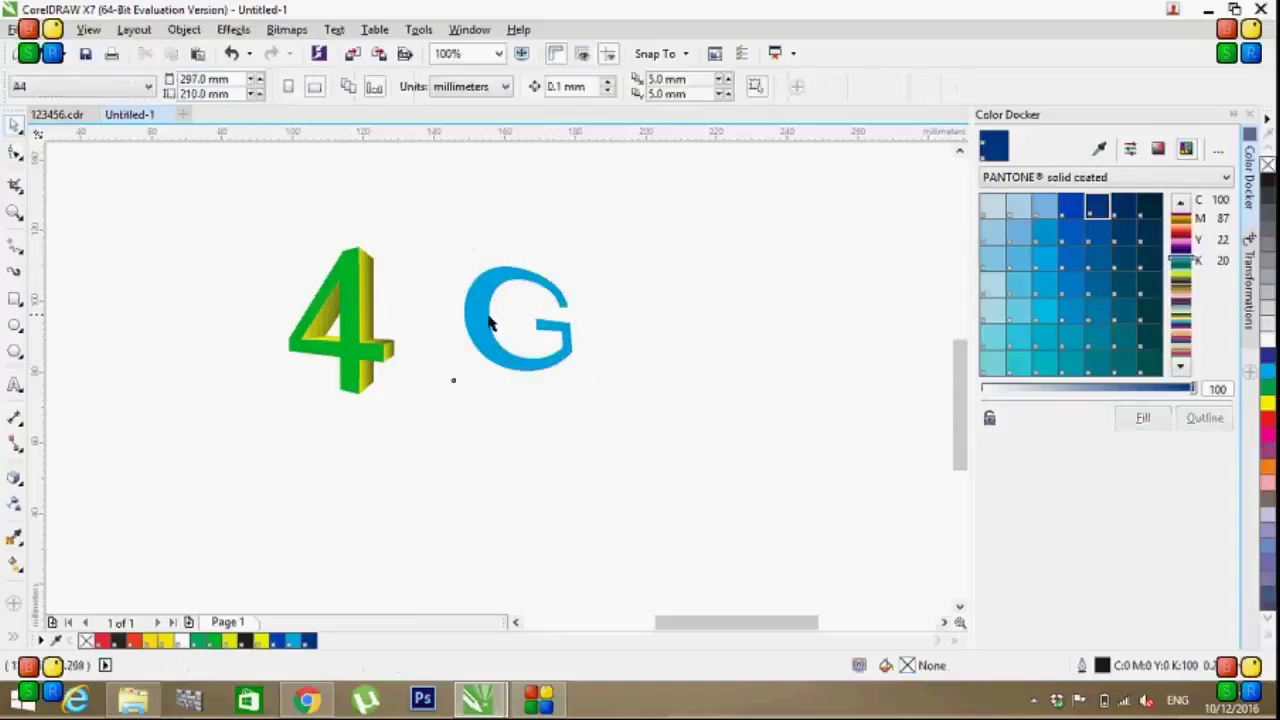
Step: Try a first extrusion on the G, then undo it
click(490, 320)
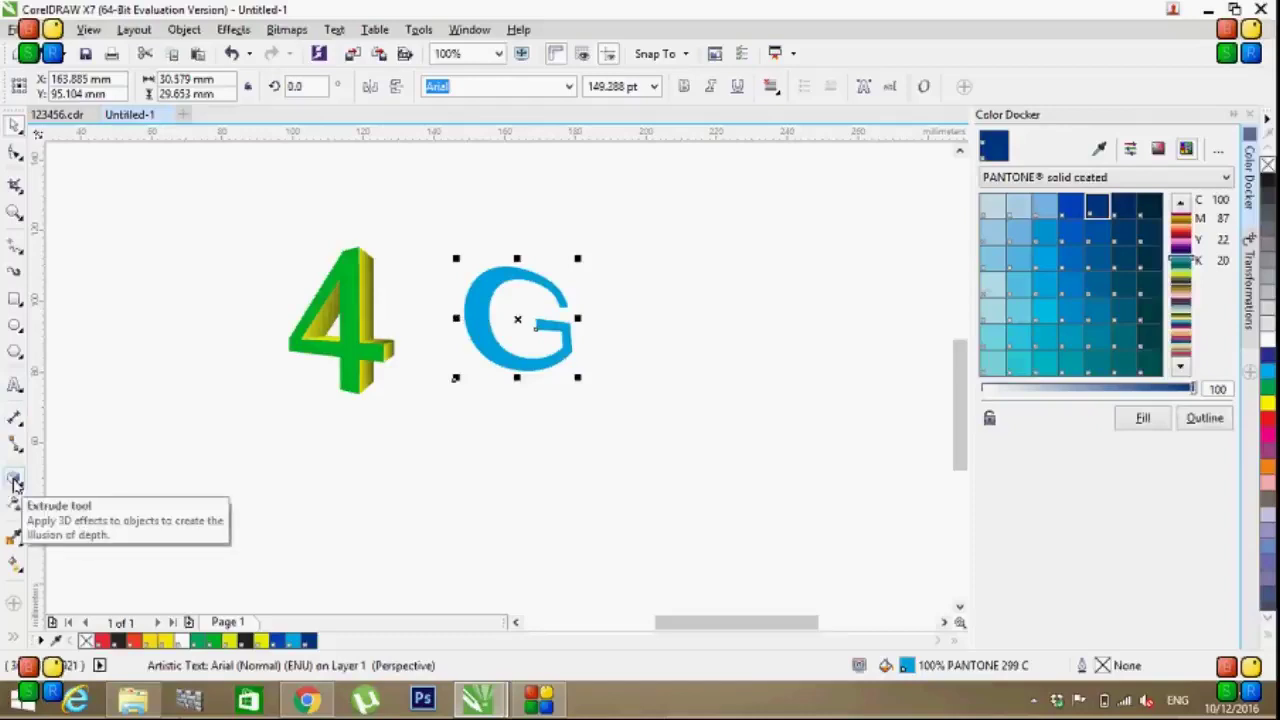
click(14, 481)
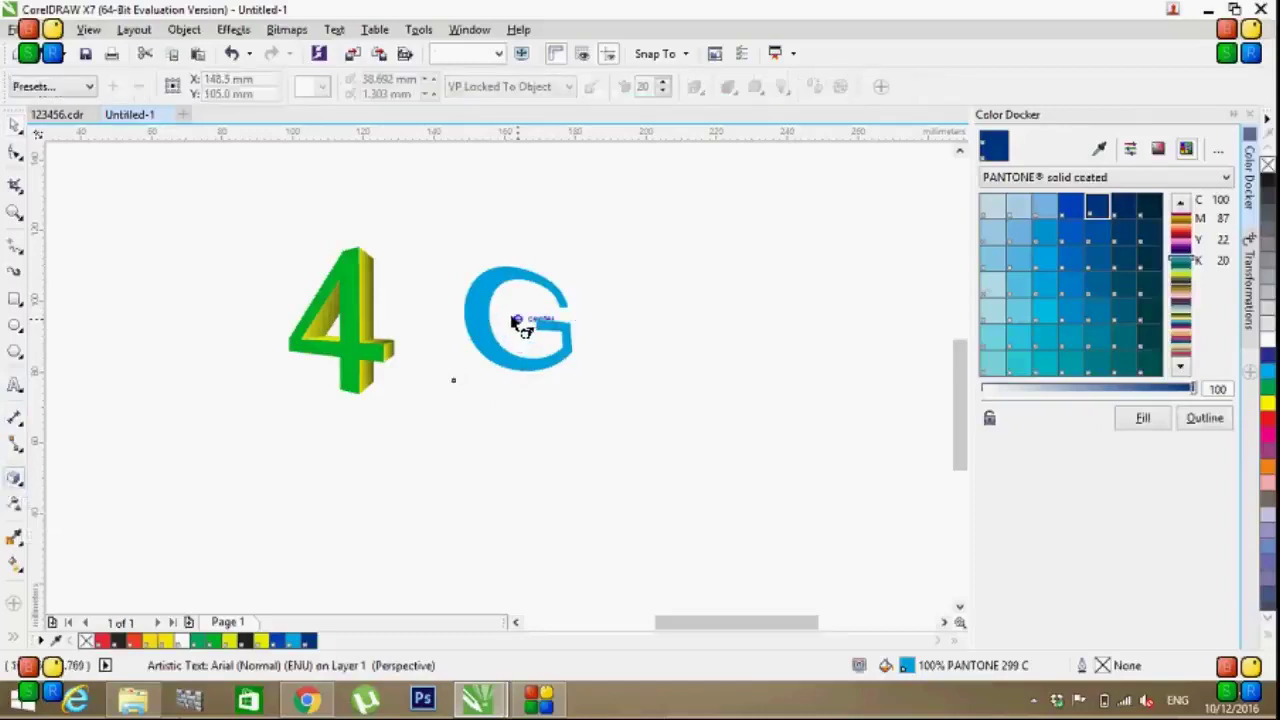
click(513, 320)
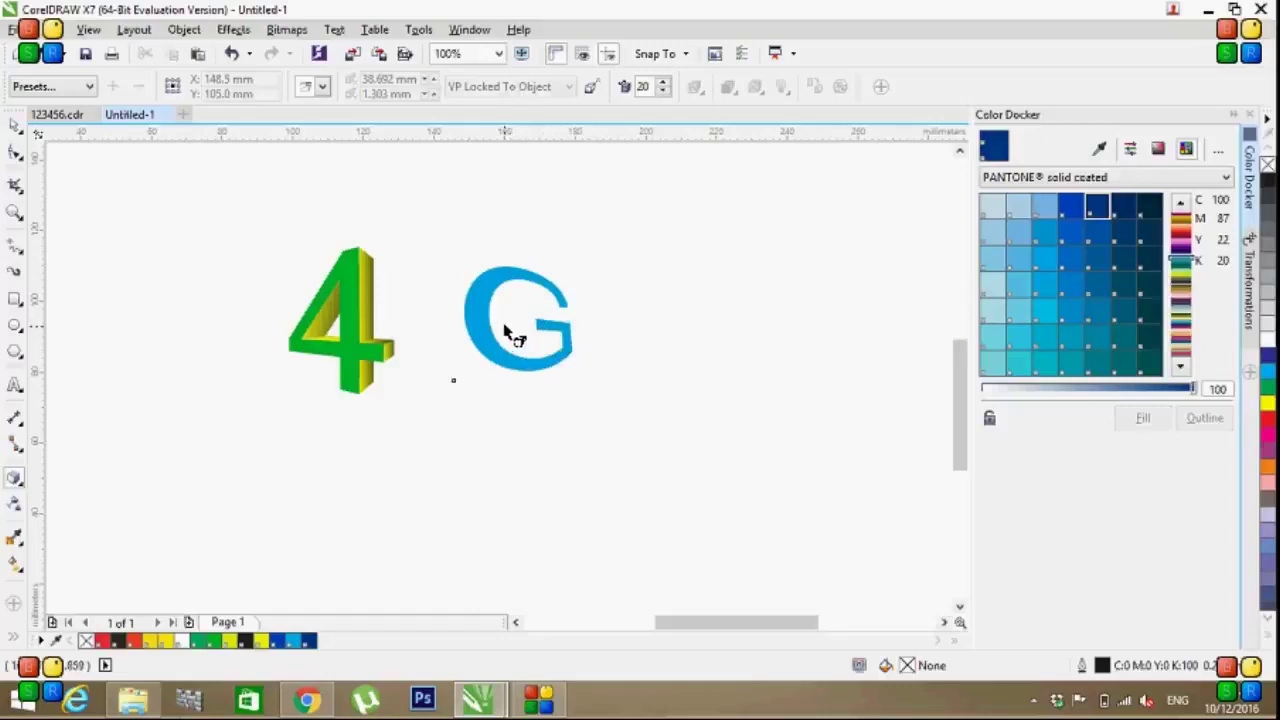
click(490, 318)
drag(492, 320, 492, 286)
click(492, 295)
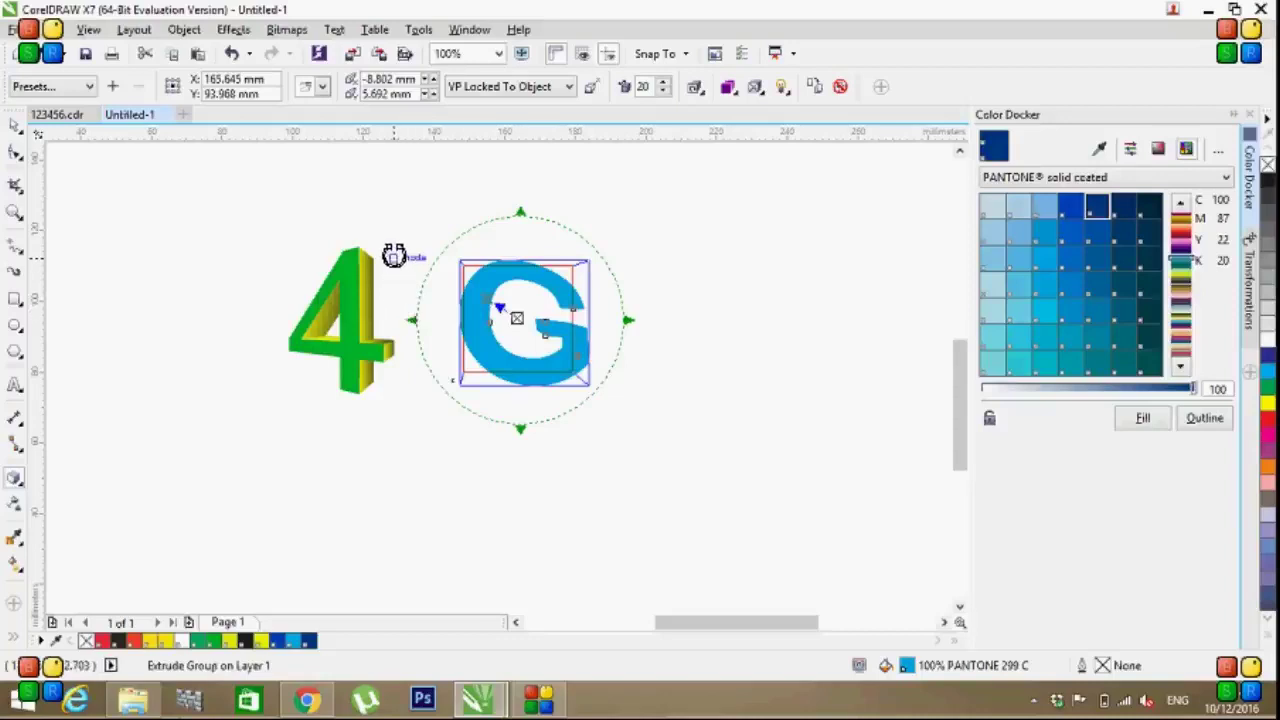
key(ctrl+z)
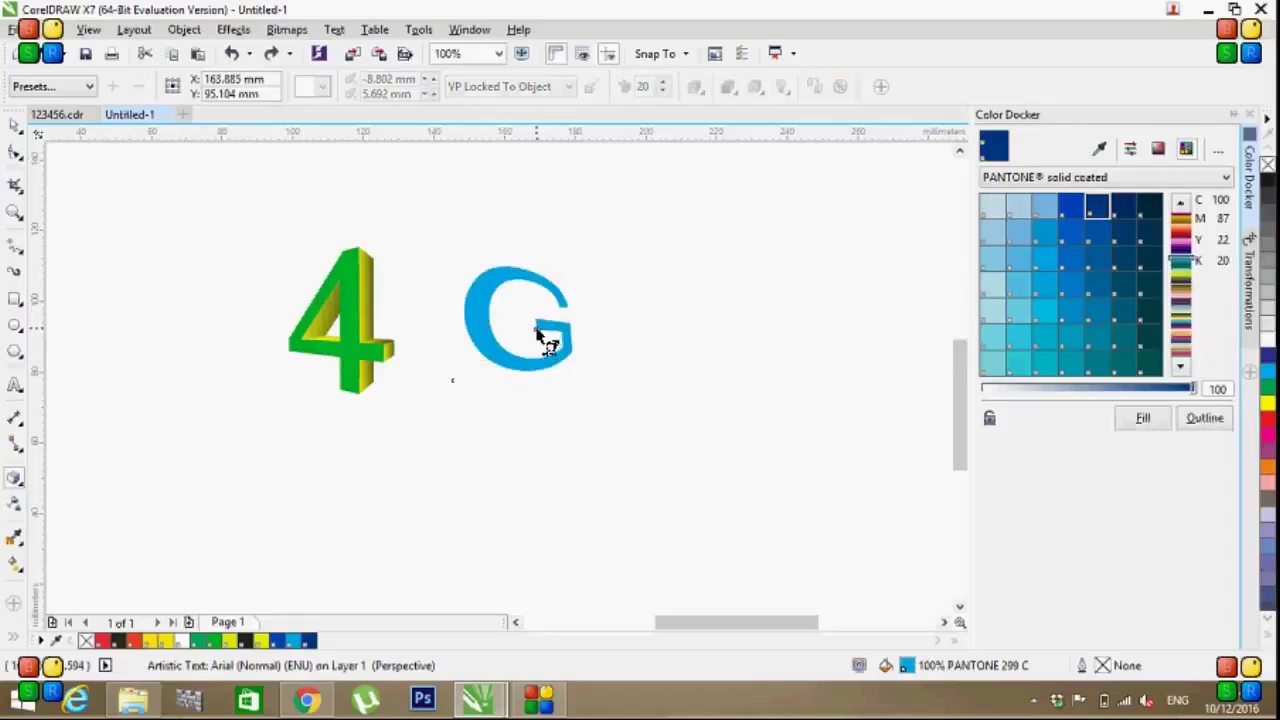
Step: Extrude the G with a chosen extrusion type, vanishing point dragged left past the 4
drag(537, 331, 518, 320)
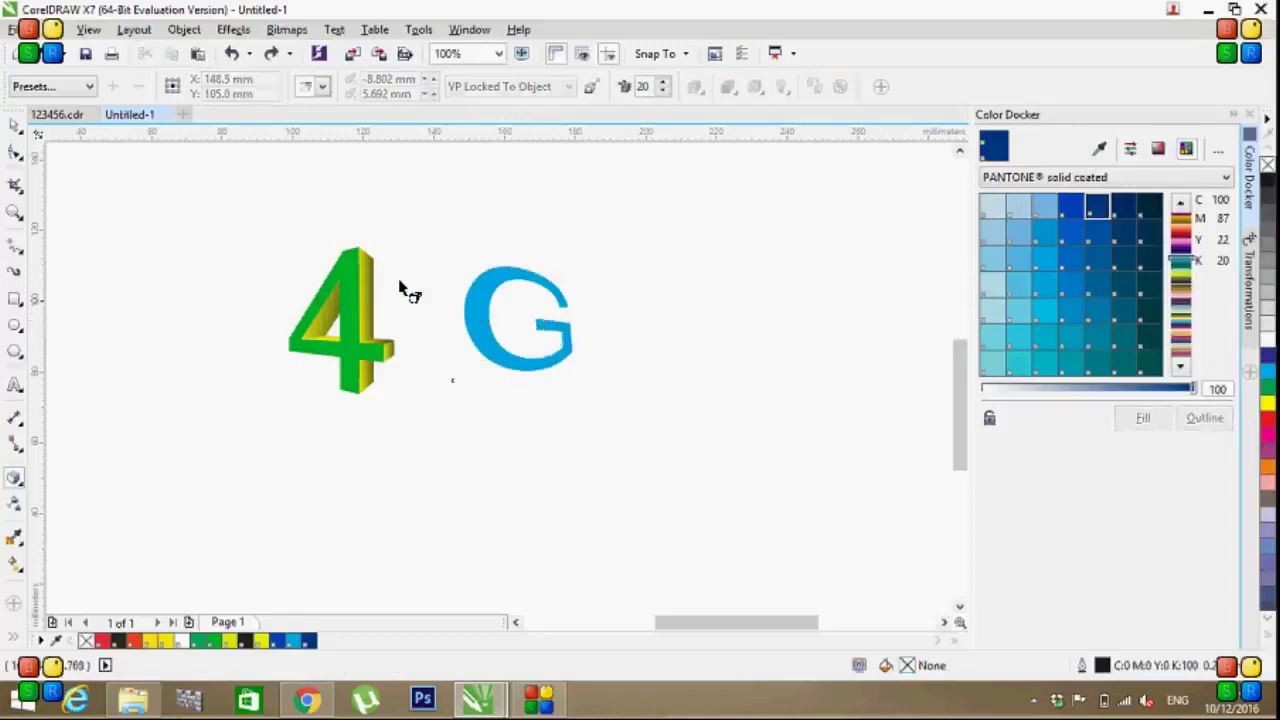
click(323, 88)
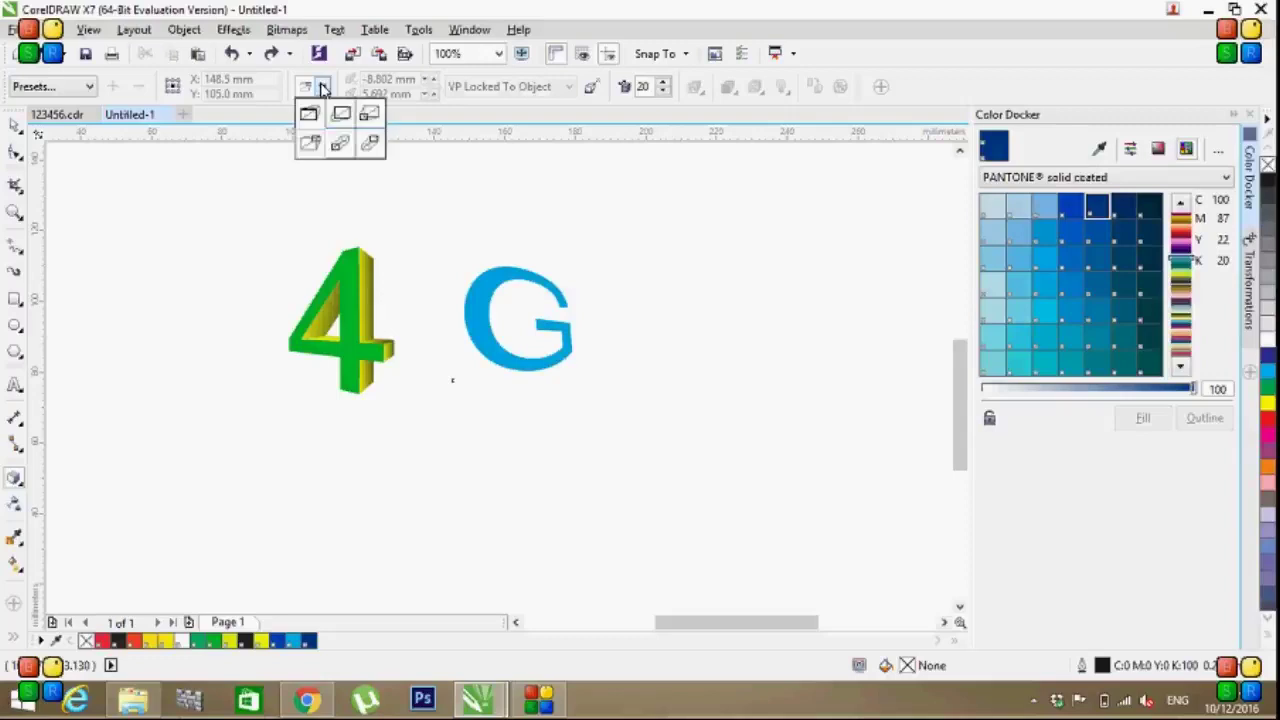
click(313, 147)
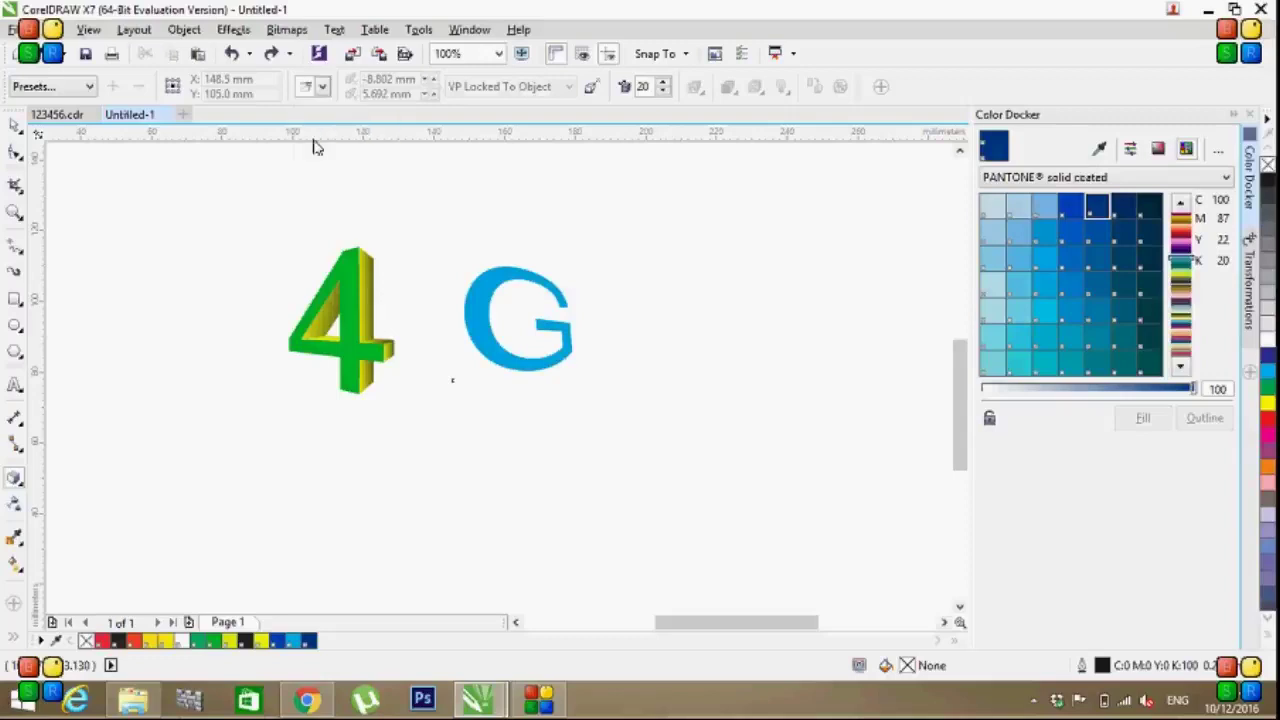
click(502, 332)
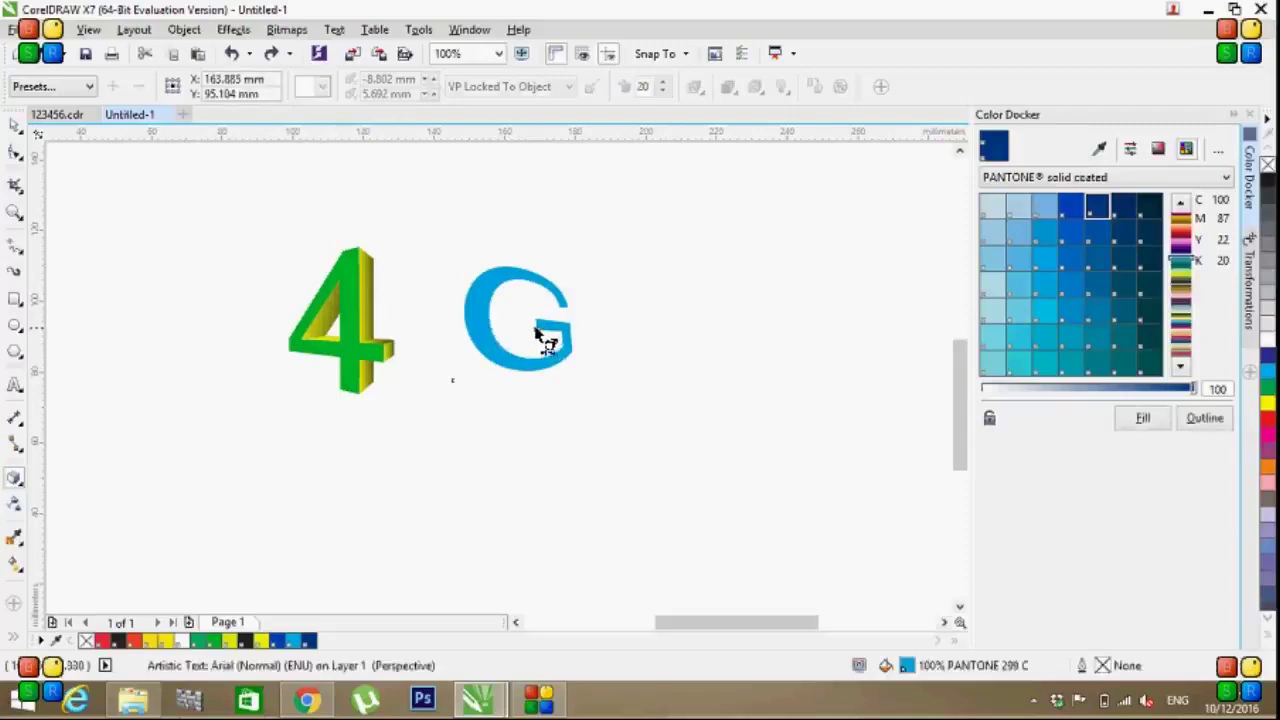
mouse_move(537, 332)
mouse_down()
mouse_move(647, 314)
mouse_move(257, 321)
mouse_up()
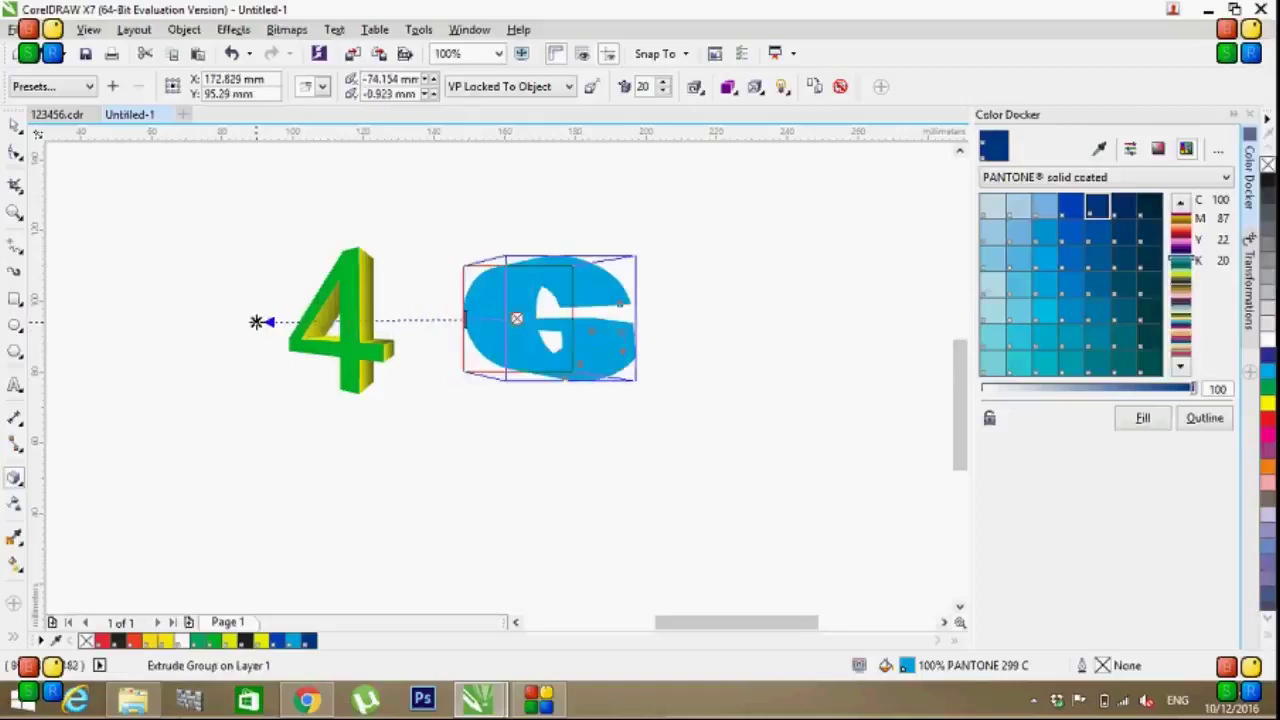
drag(257, 321, 287, 317)
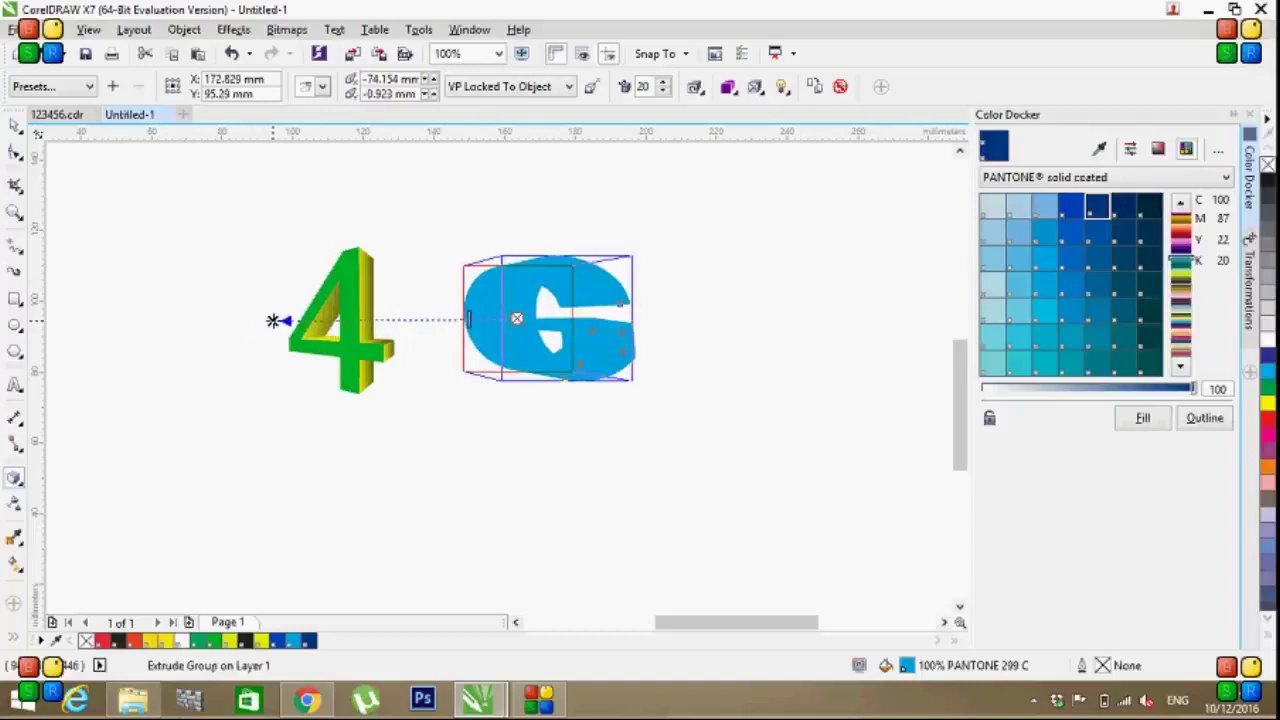
drag(287, 317, 253, 315)
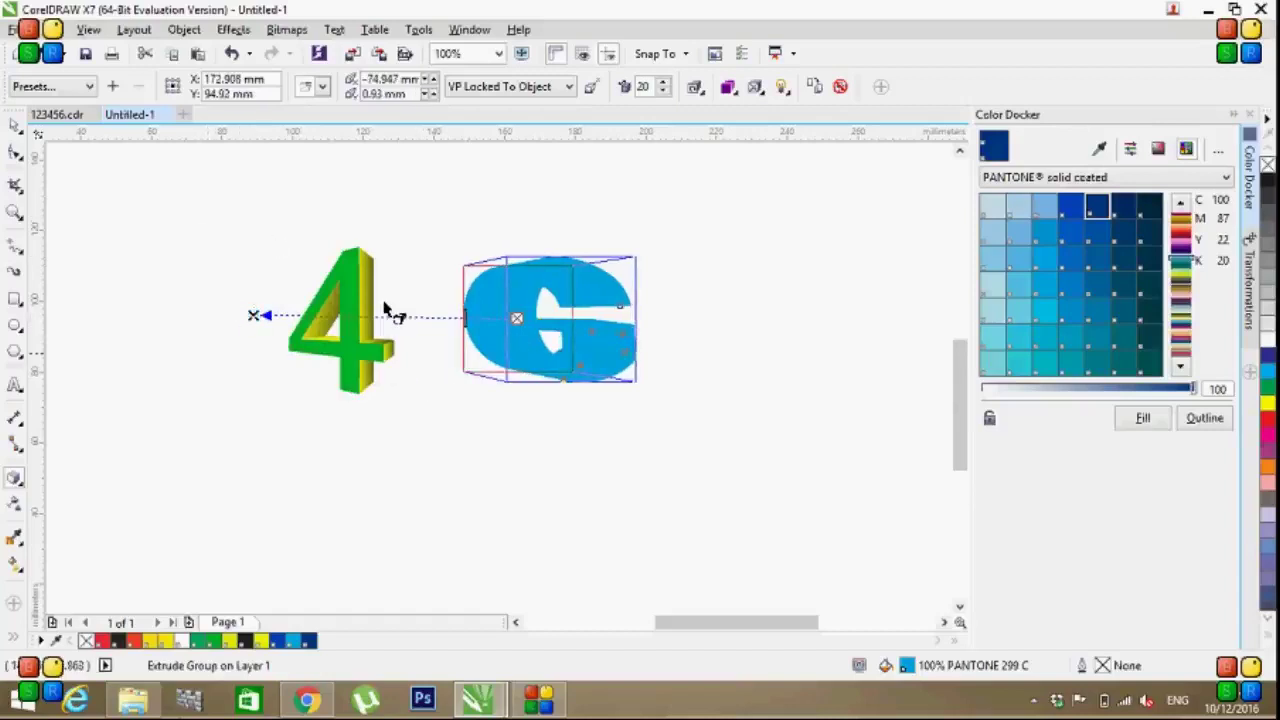
click(15, 127)
click(423, 414)
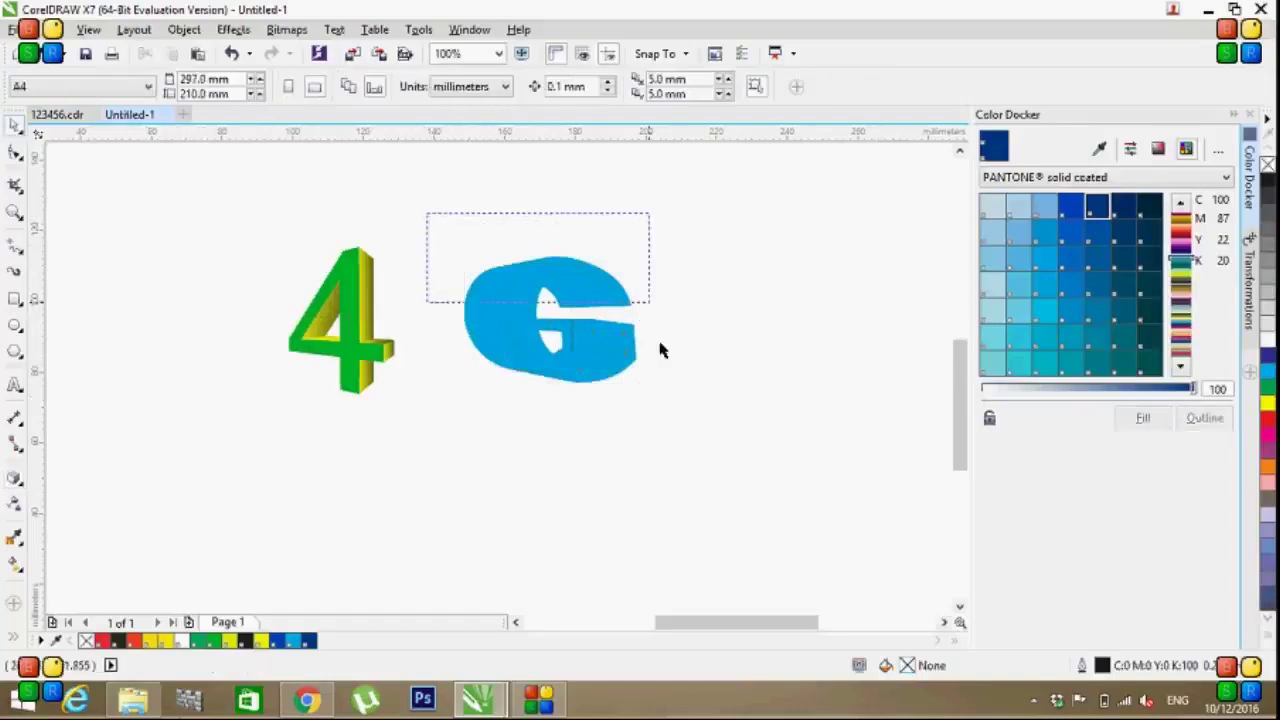
drag(520, 227, 692, 440)
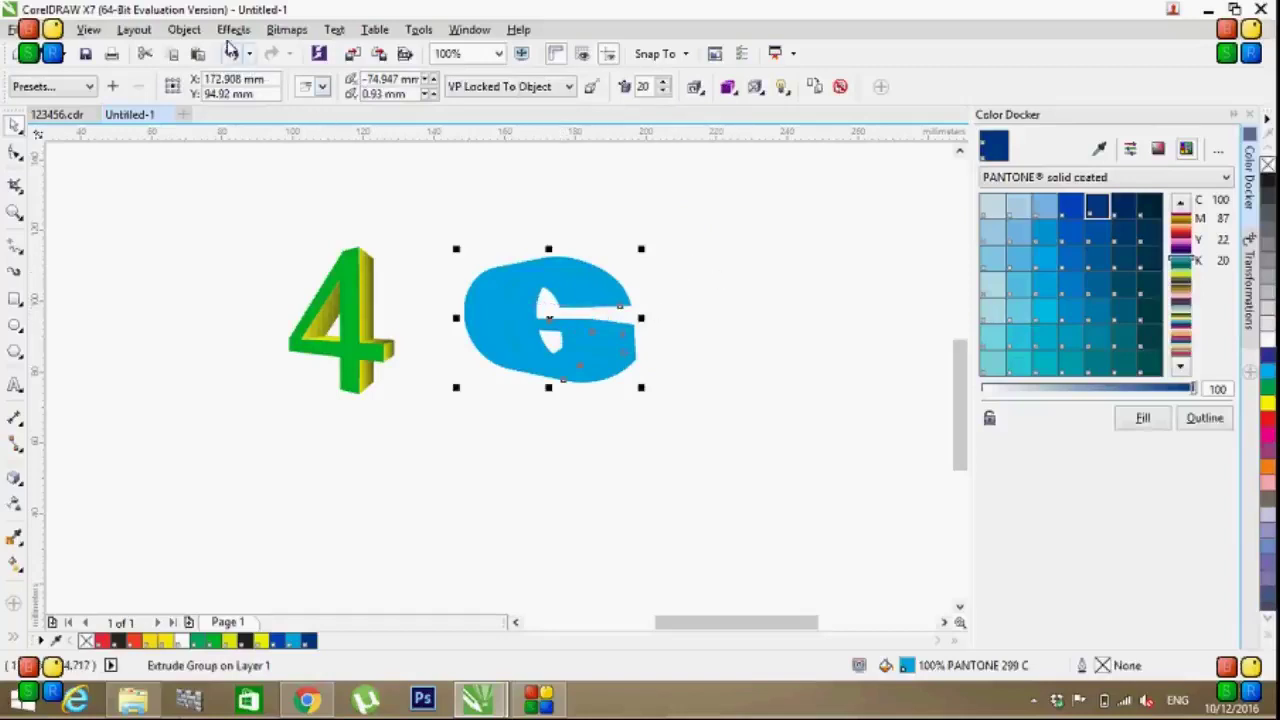
Step: Break the G's extrusion apart, ungroup every piece, and select its extruded side
click(184, 30)
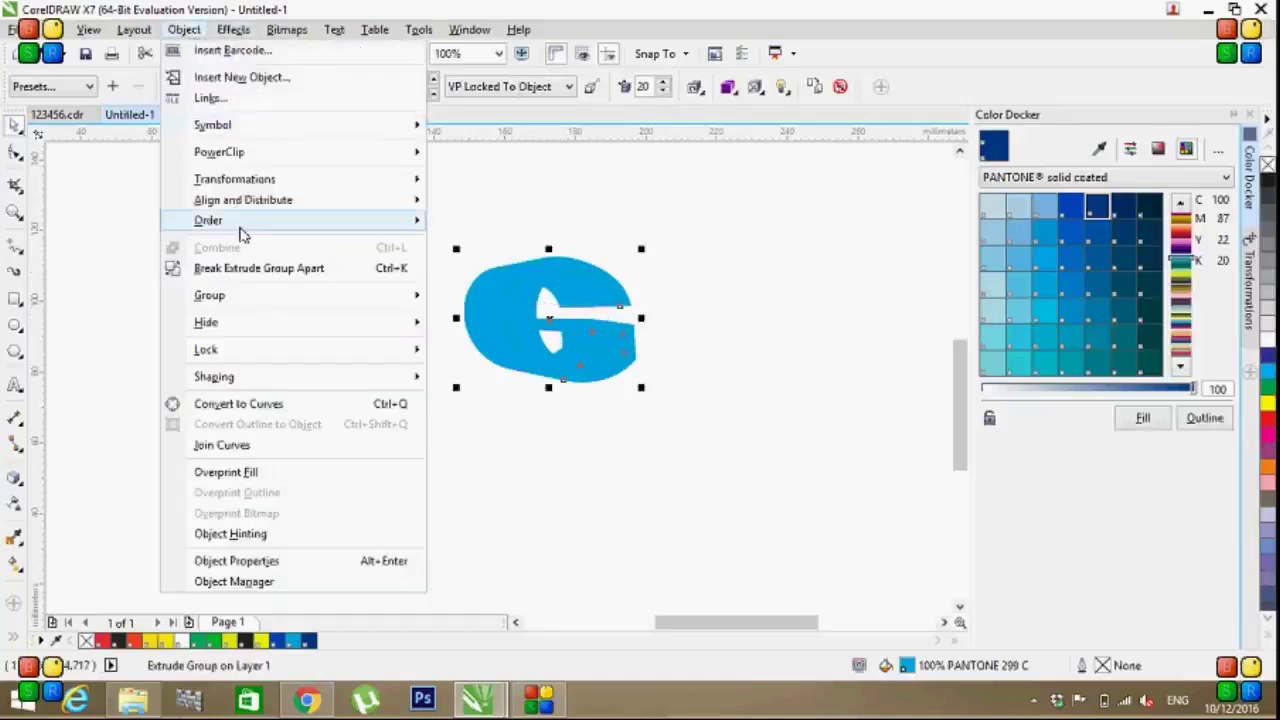
click(255, 270)
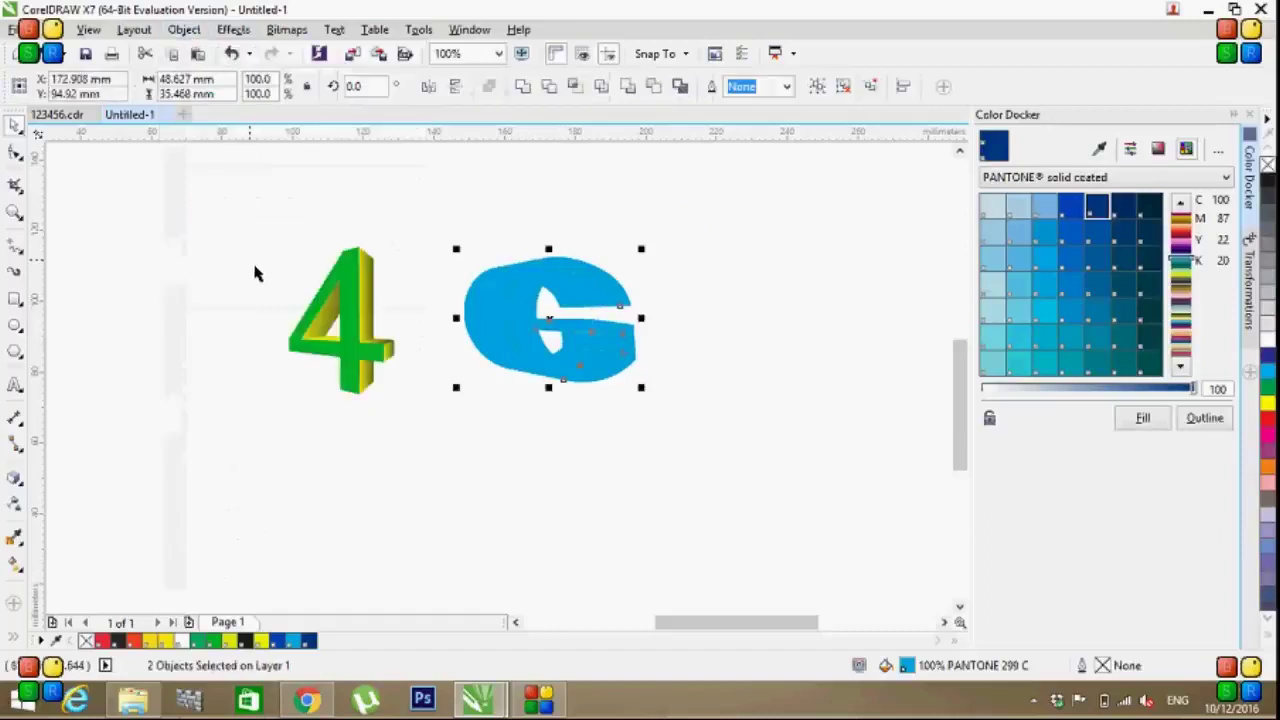
click(572, 486)
drag(429, 227, 678, 432)
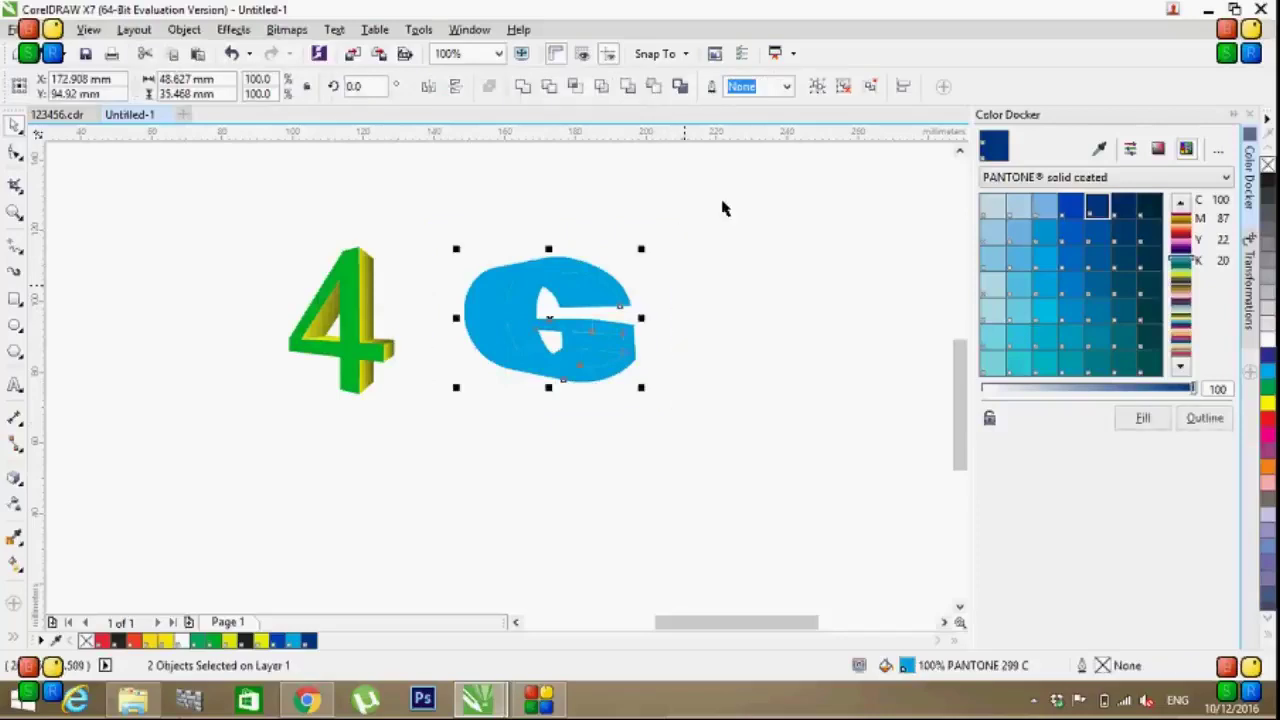
click(872, 89)
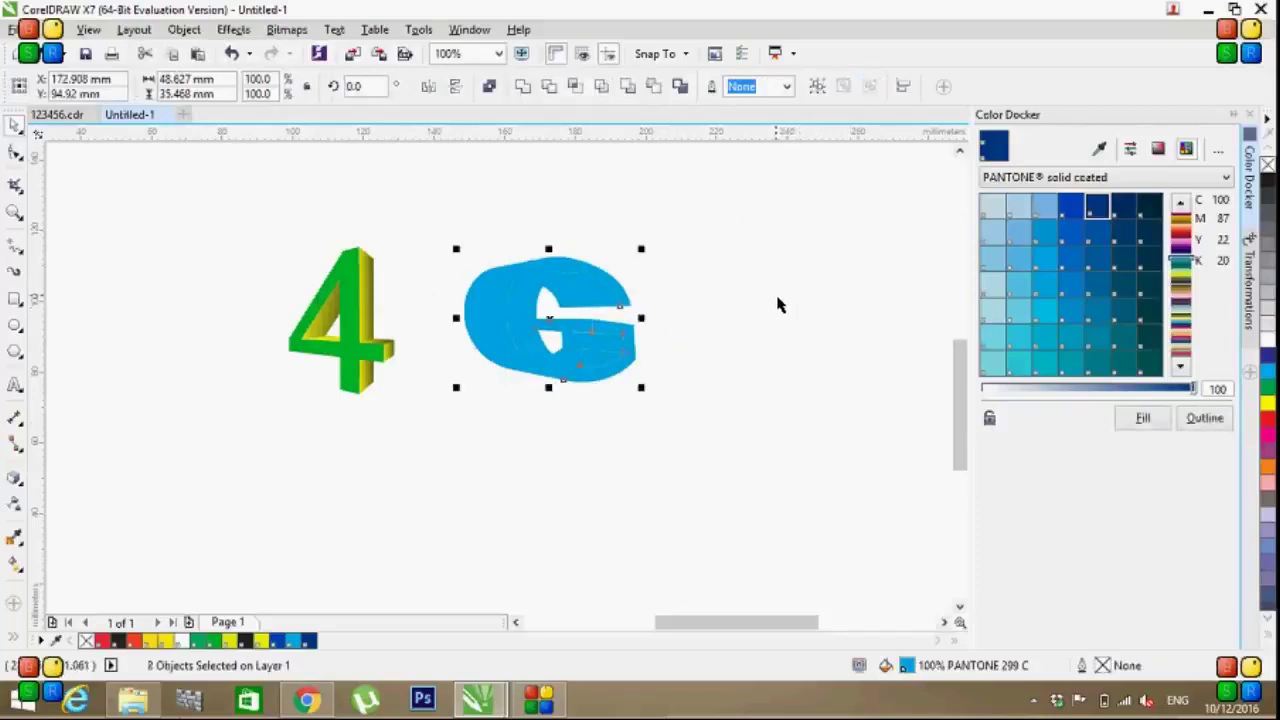
key(Escape)
click(487, 321)
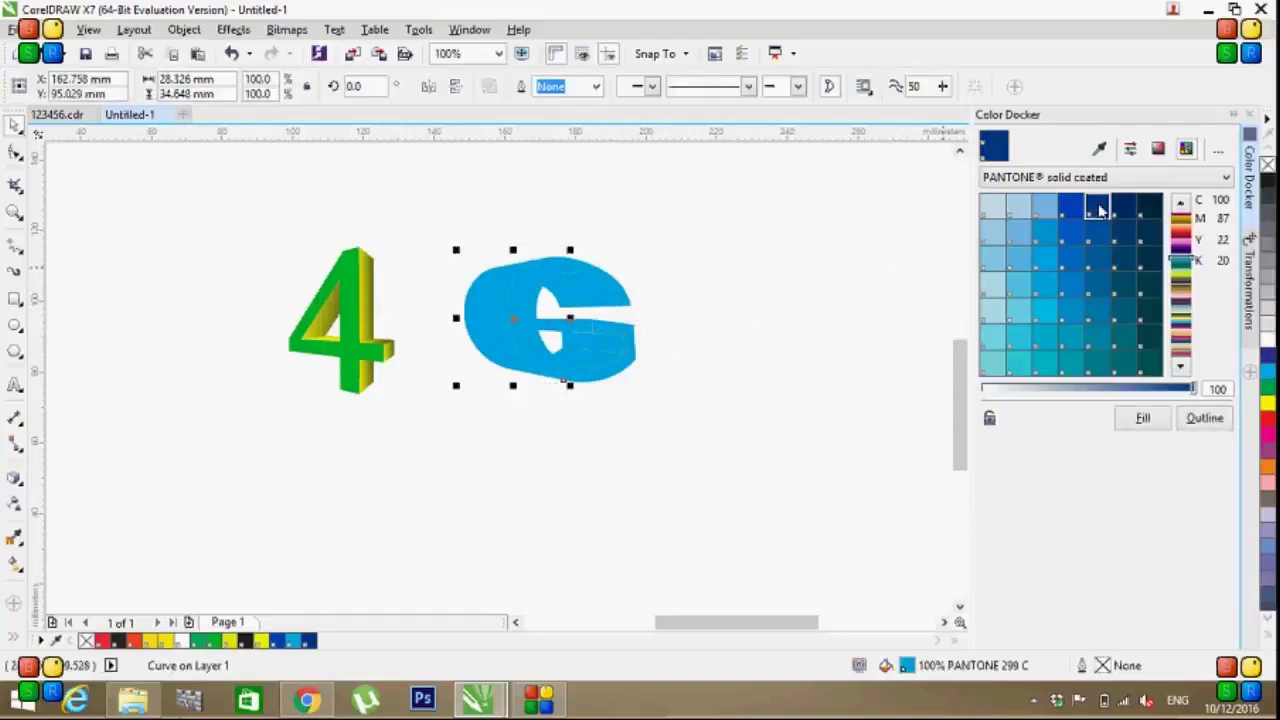
Step: Try blue and yellow-green on the G's extruded side, settling on PANTONE 361 C green
click(1146, 419)
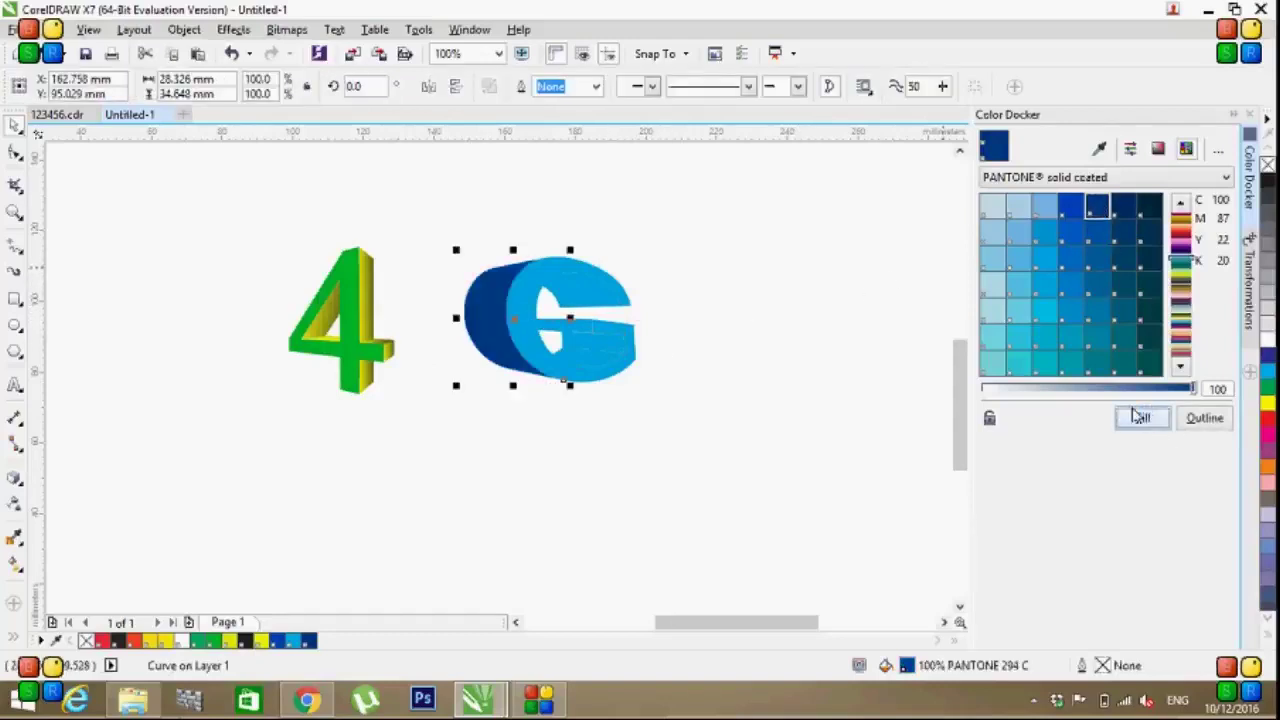
click(1181, 277)
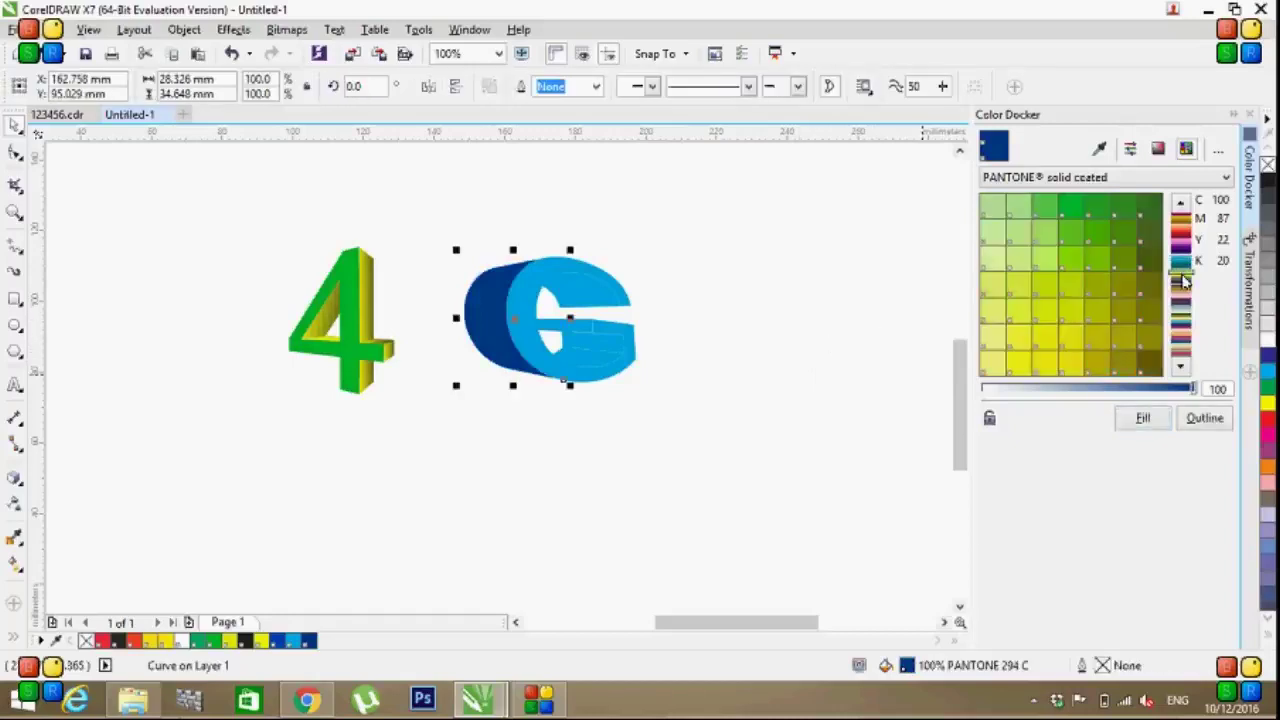
click(1045, 313)
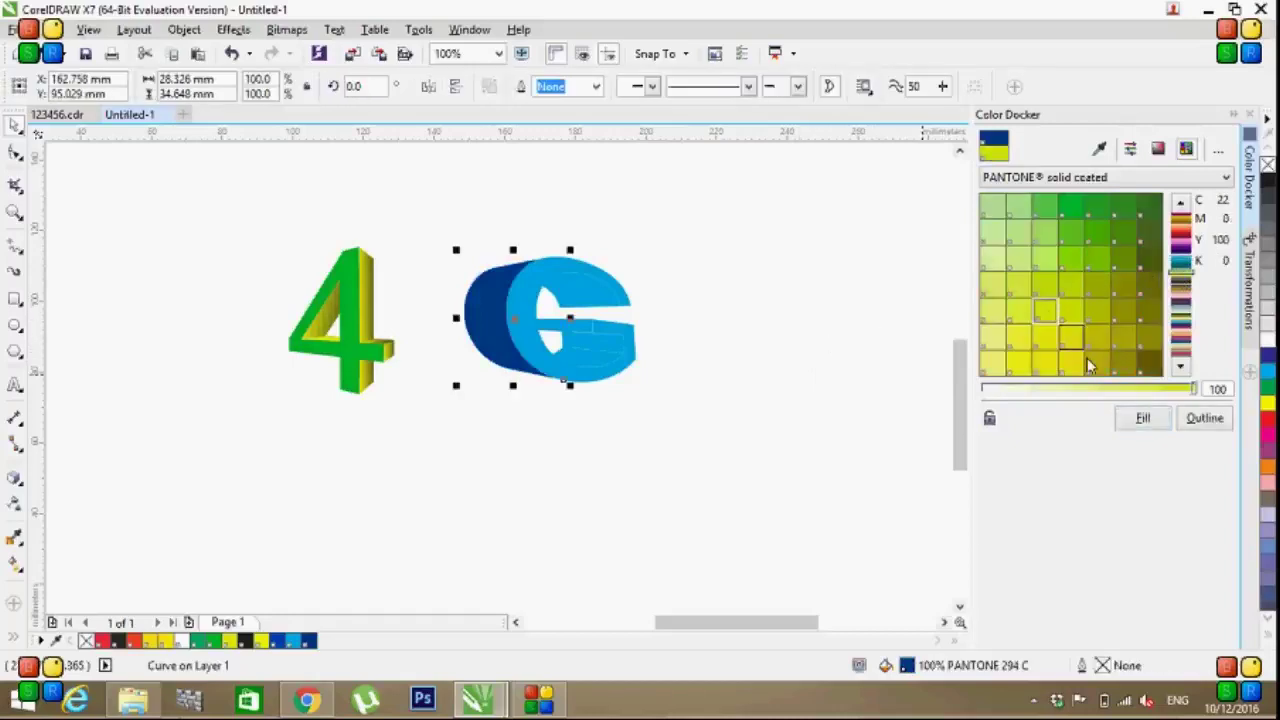
click(1146, 418)
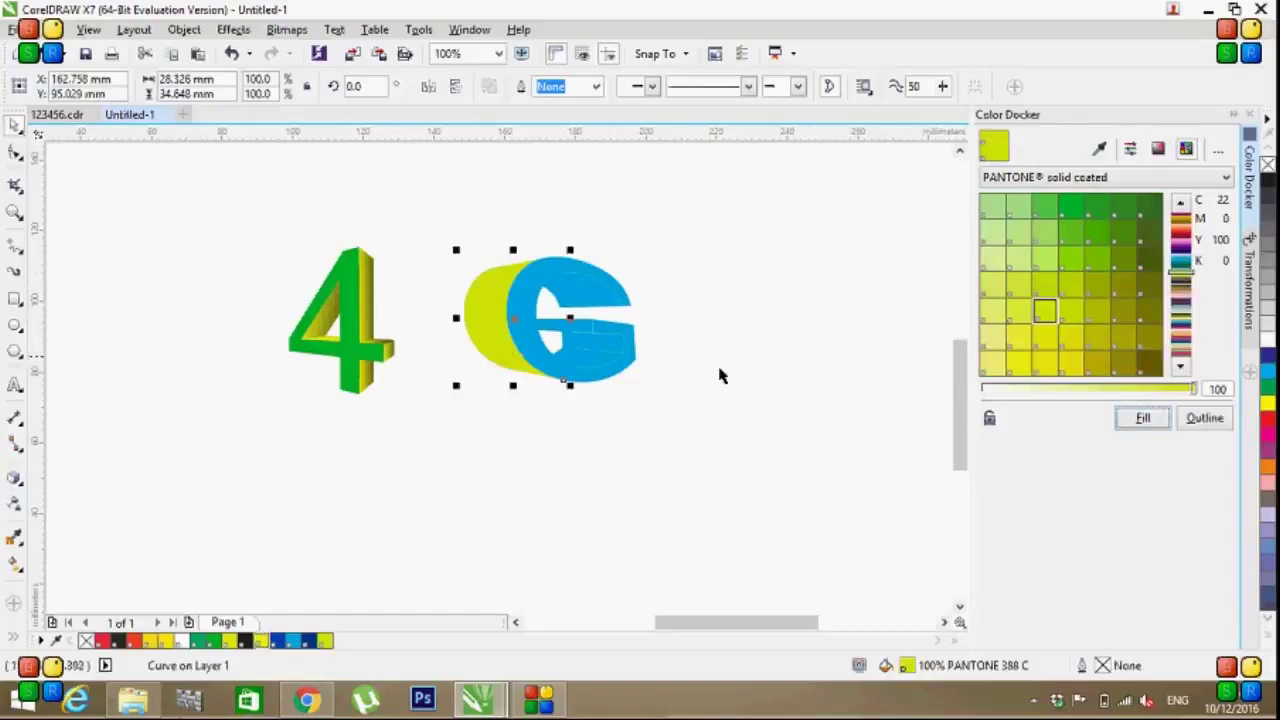
click(1065, 210)
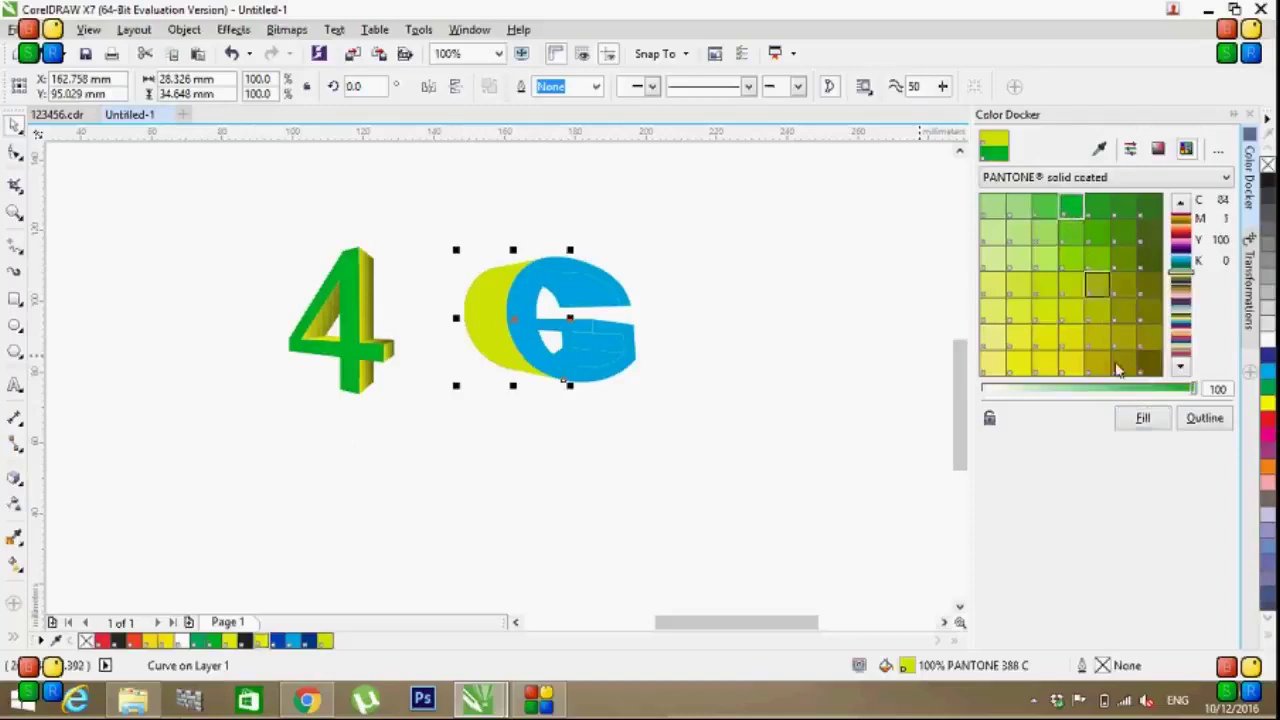
click(1143, 419)
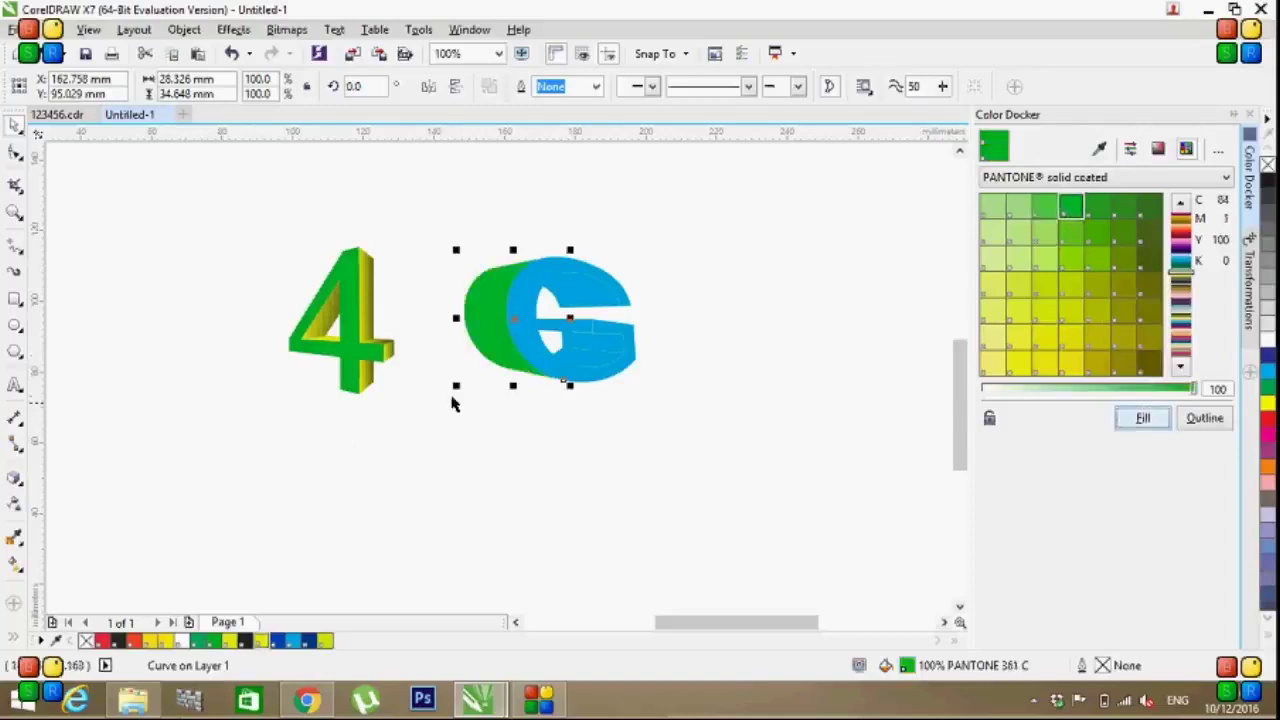
click(15, 565)
click(462, 316)
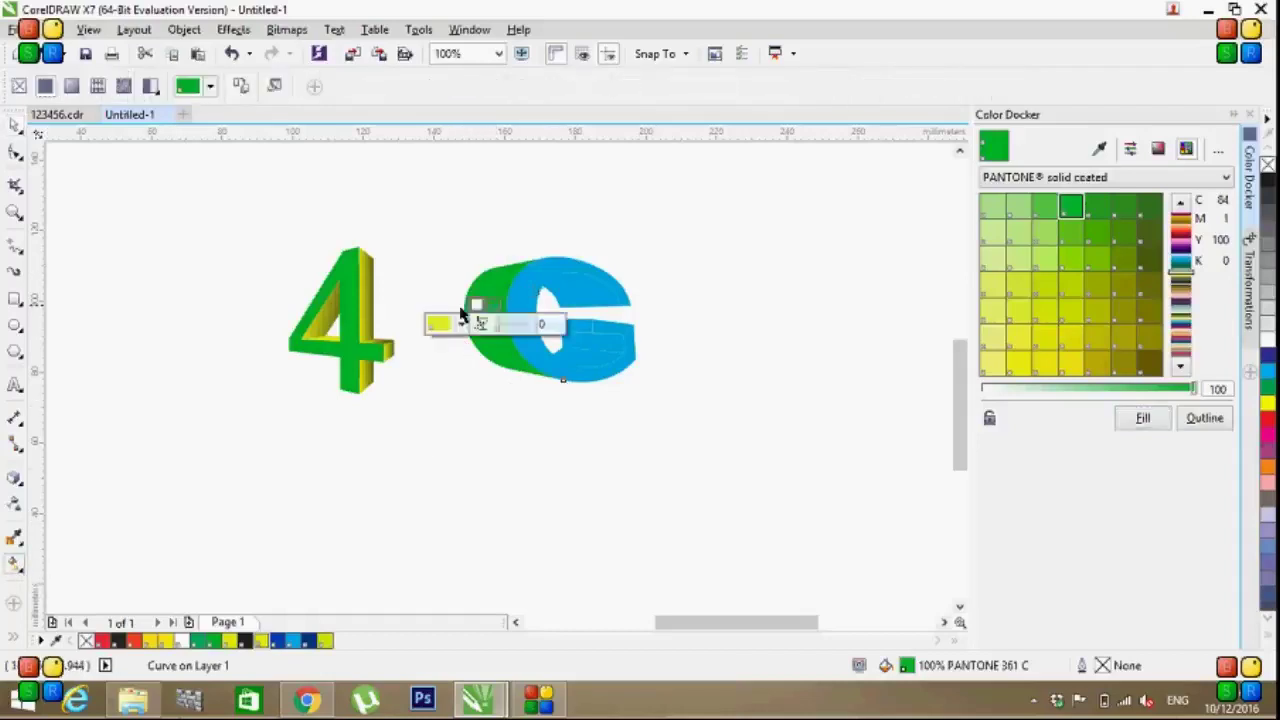
Step: Give the G's green side a linear fountain fill that starts near-black at its left end
drag(462, 316, 400, 309)
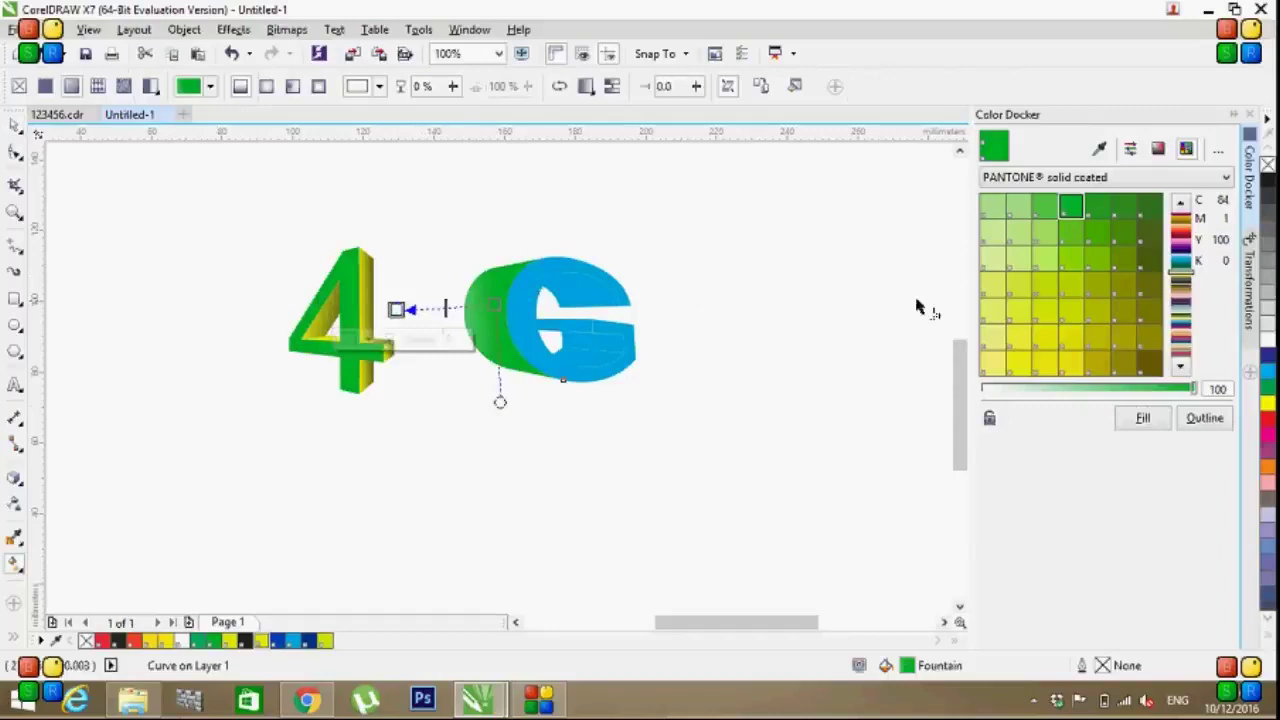
click(1183, 288)
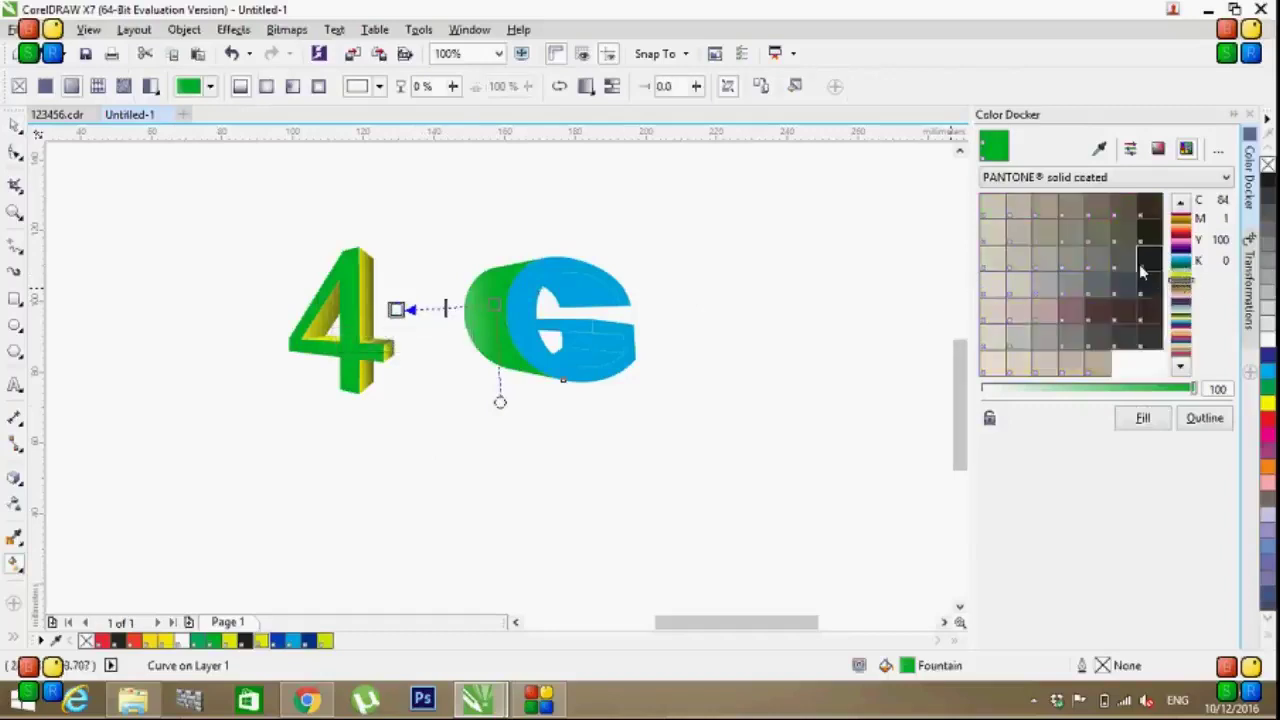
click(1150, 261)
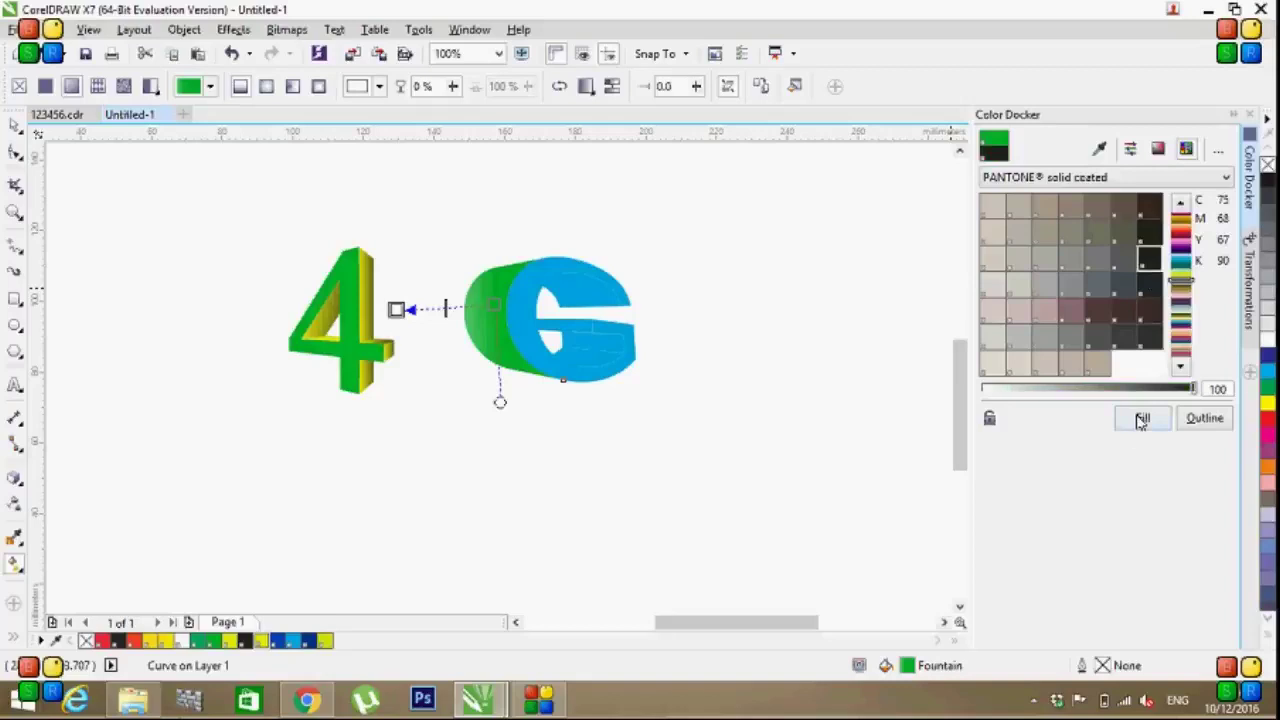
click(1142, 421)
drag(396, 310, 424, 309)
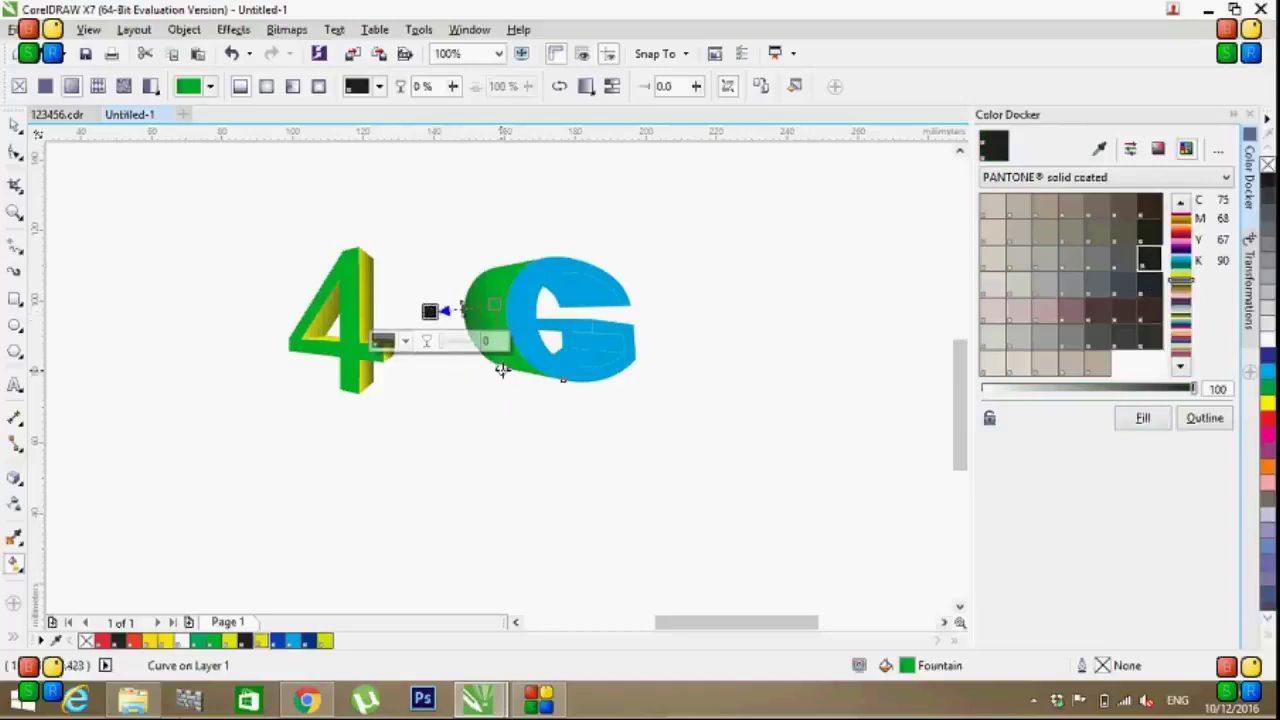
click(507, 369)
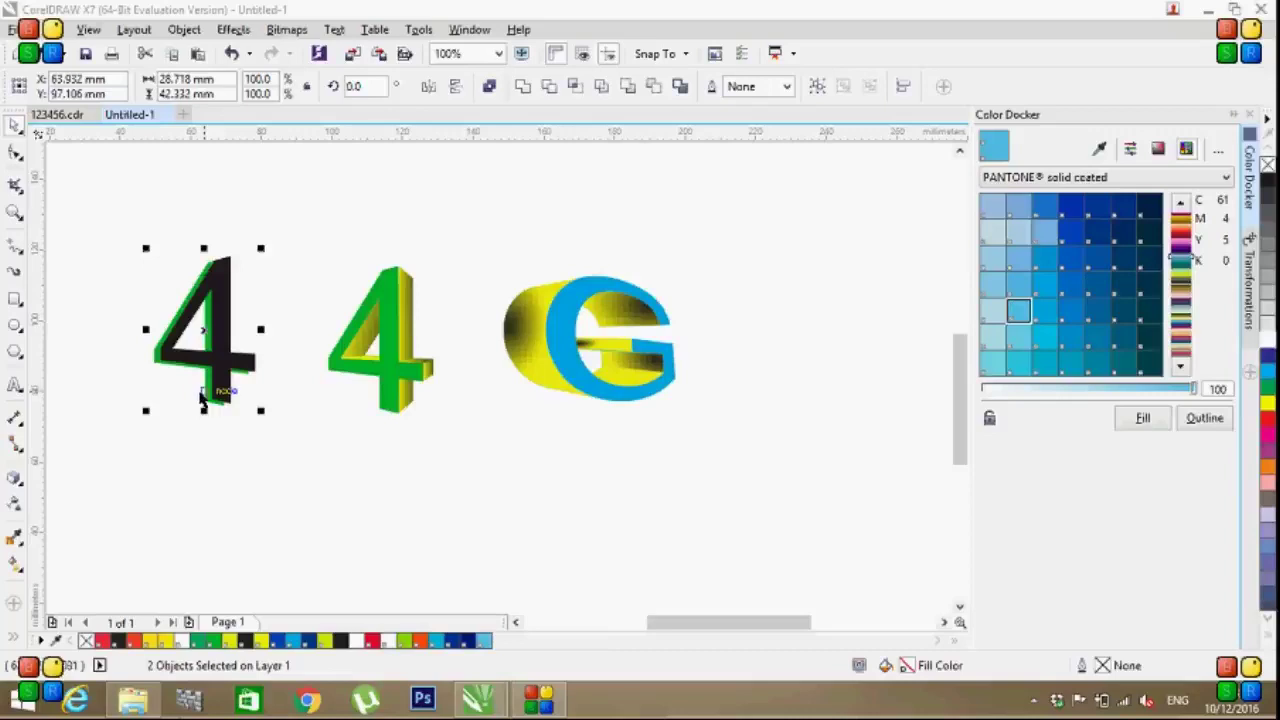
Step: Reposition the extruded 4 and enlarge it slightly
mouse_move(225, 285)
mouse_down()
mouse_move(281, 308)
mouse_move(385, 290)
mouse_up()
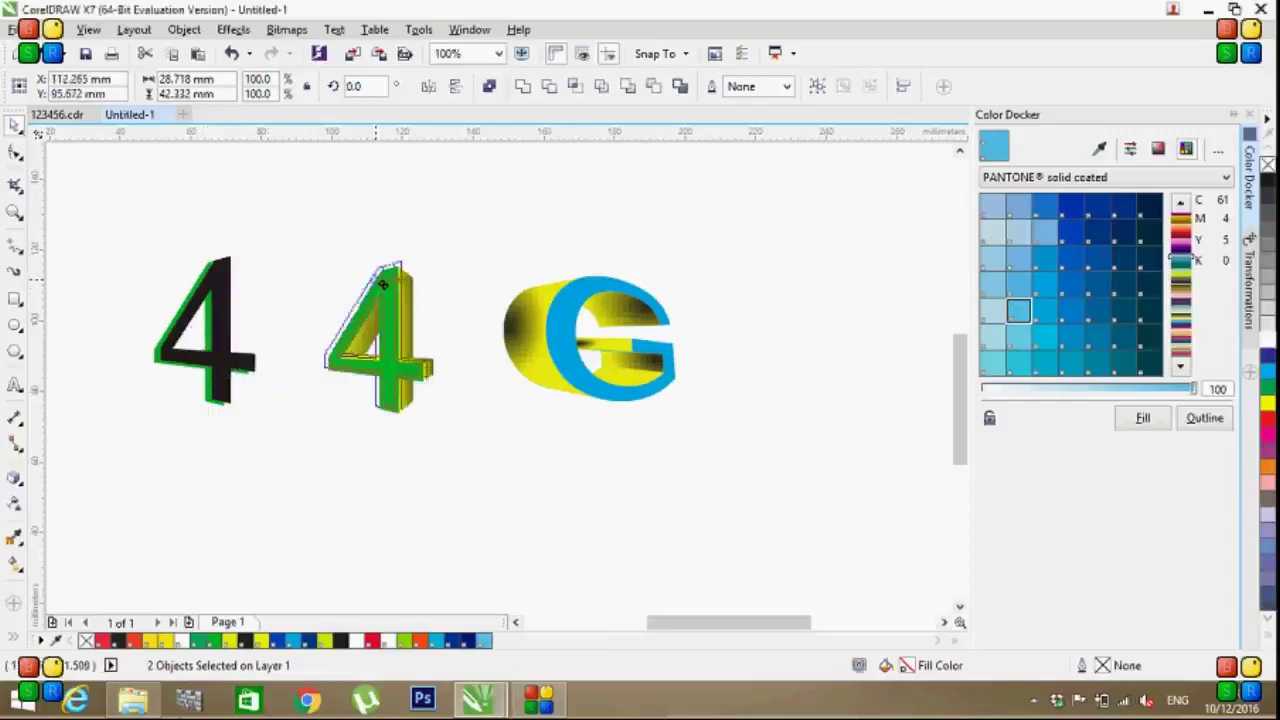
drag(385, 290, 385, 283)
drag(215, 270, 240, 327)
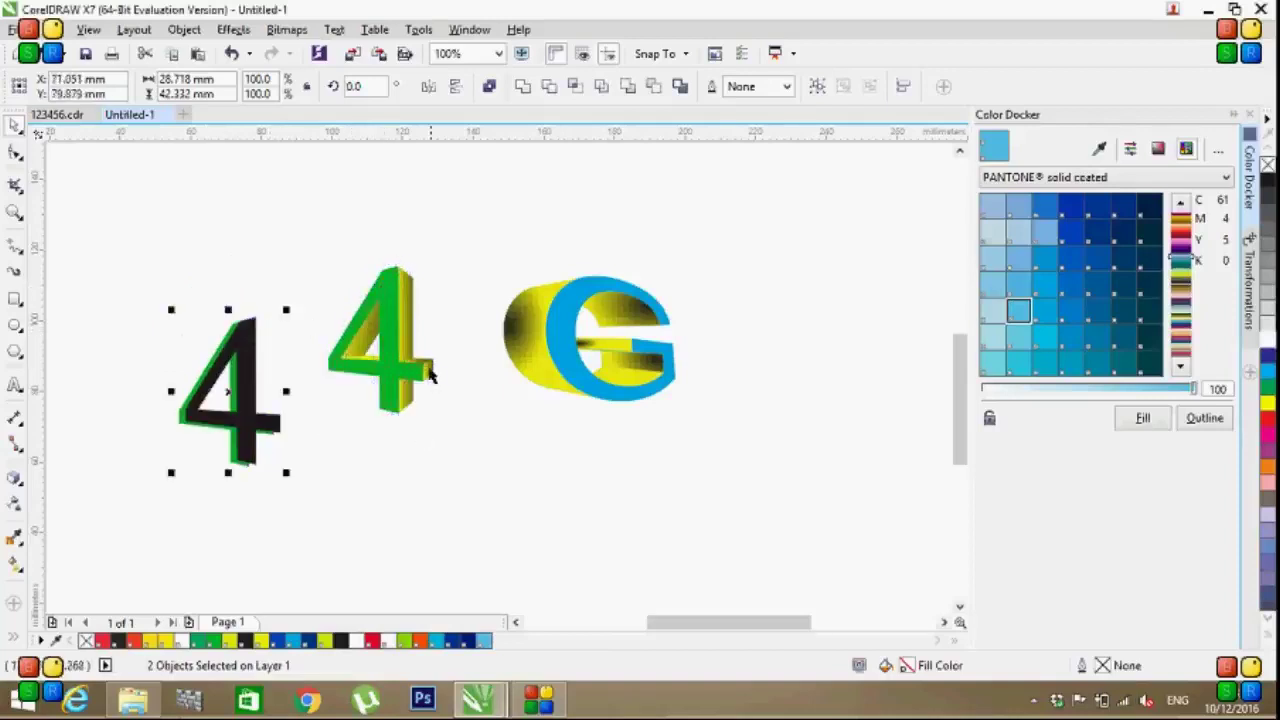
click(405, 300)
click(291, 293)
drag(313, 262, 468, 448)
drag(441, 259, 443, 251)
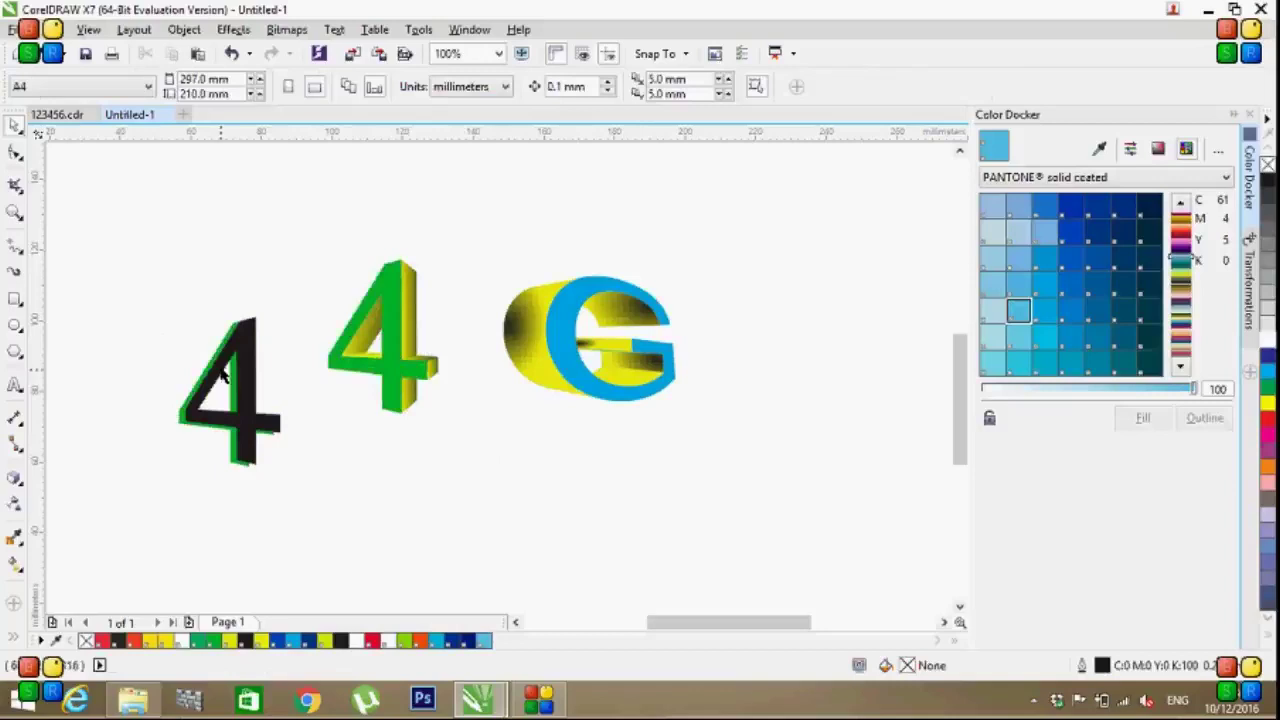
Step: Lay the flat black 4 over the extruded 4 as its front face
drag(170, 293, 306, 524)
drag(233, 392, 381, 336)
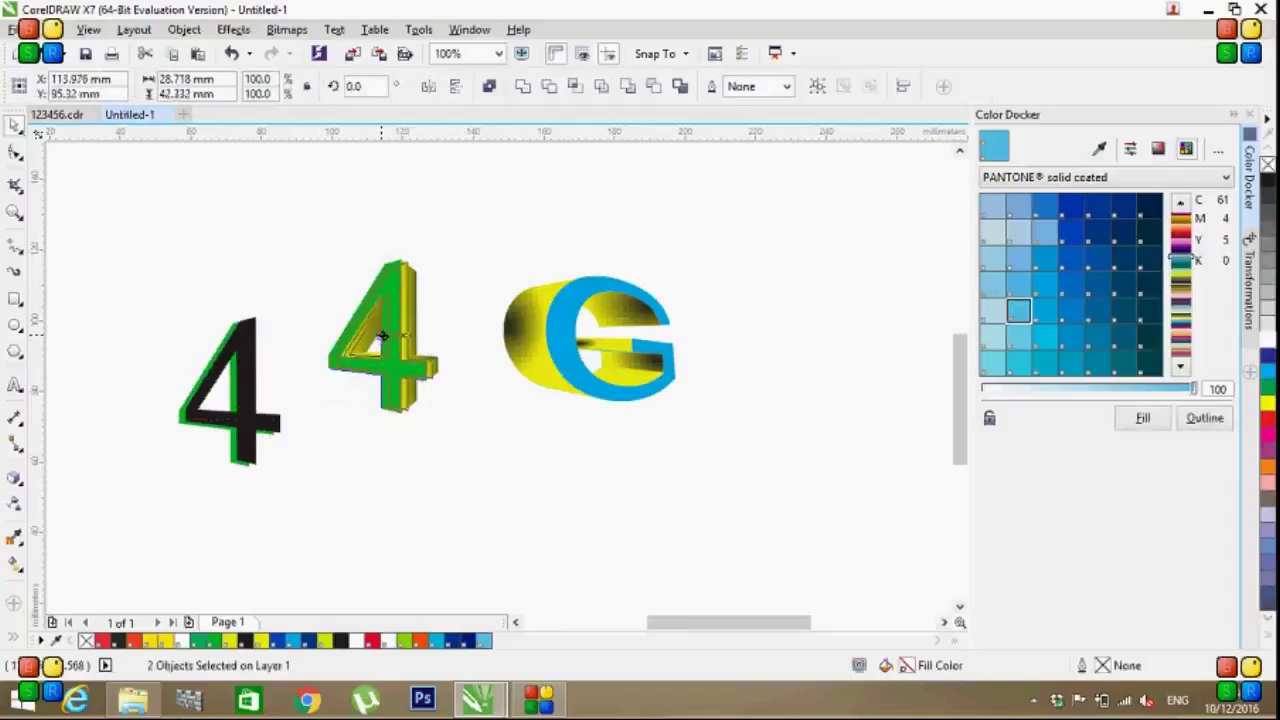
drag(381, 336, 380, 337)
scroll(380, 345, up, 2)
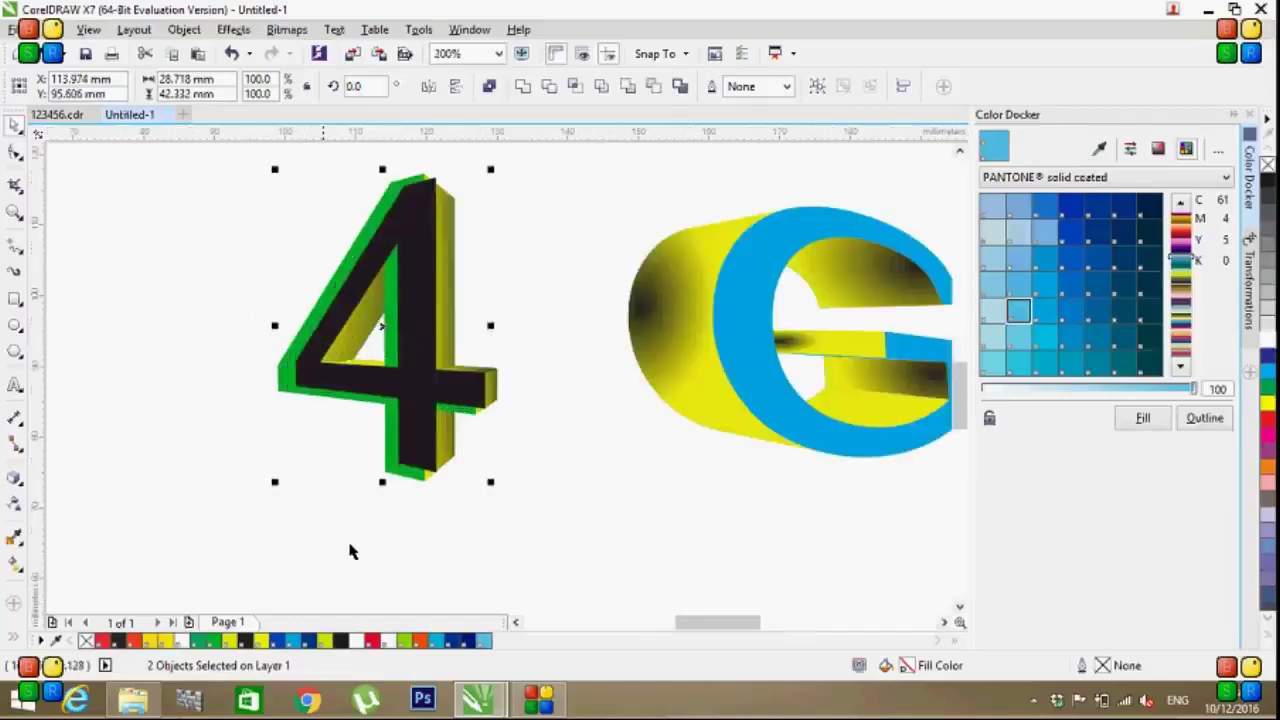
scroll(425, 472, down, 1)
click(585, 525)
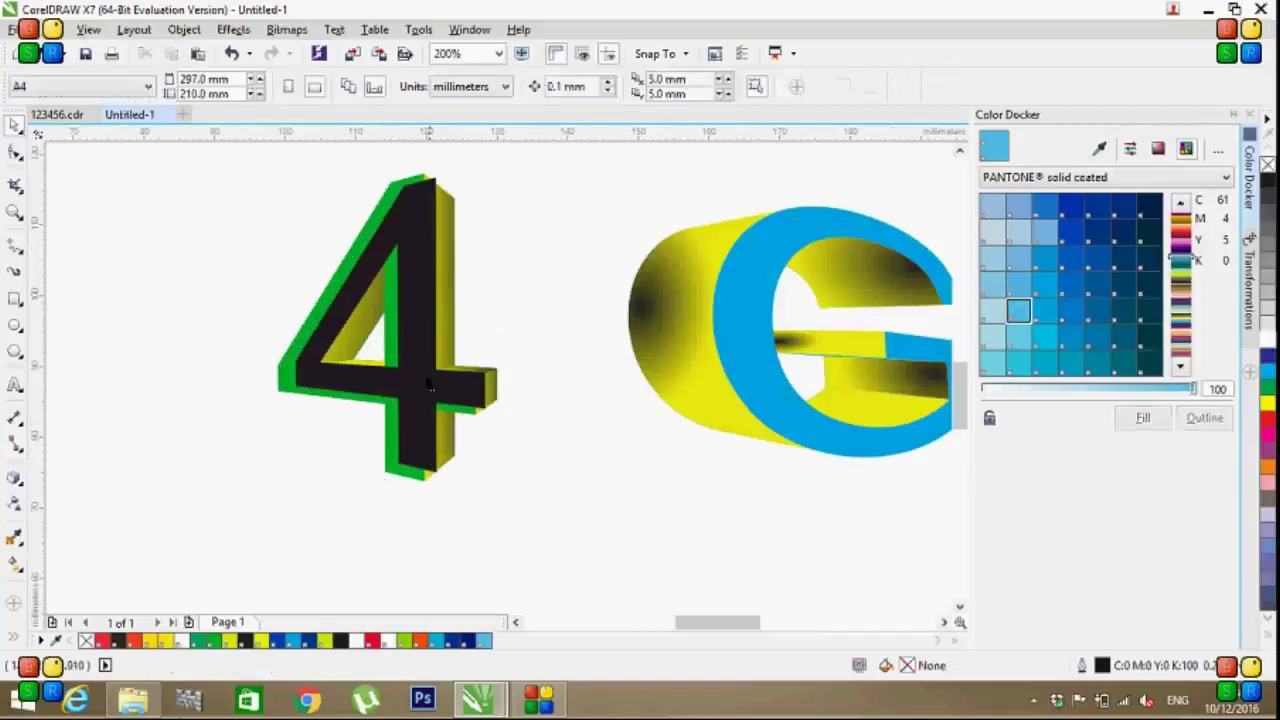
Step: Stretch the 4's front face taller and wider to fit the extrusion
click(413, 362)
drag(389, 478, 395, 488)
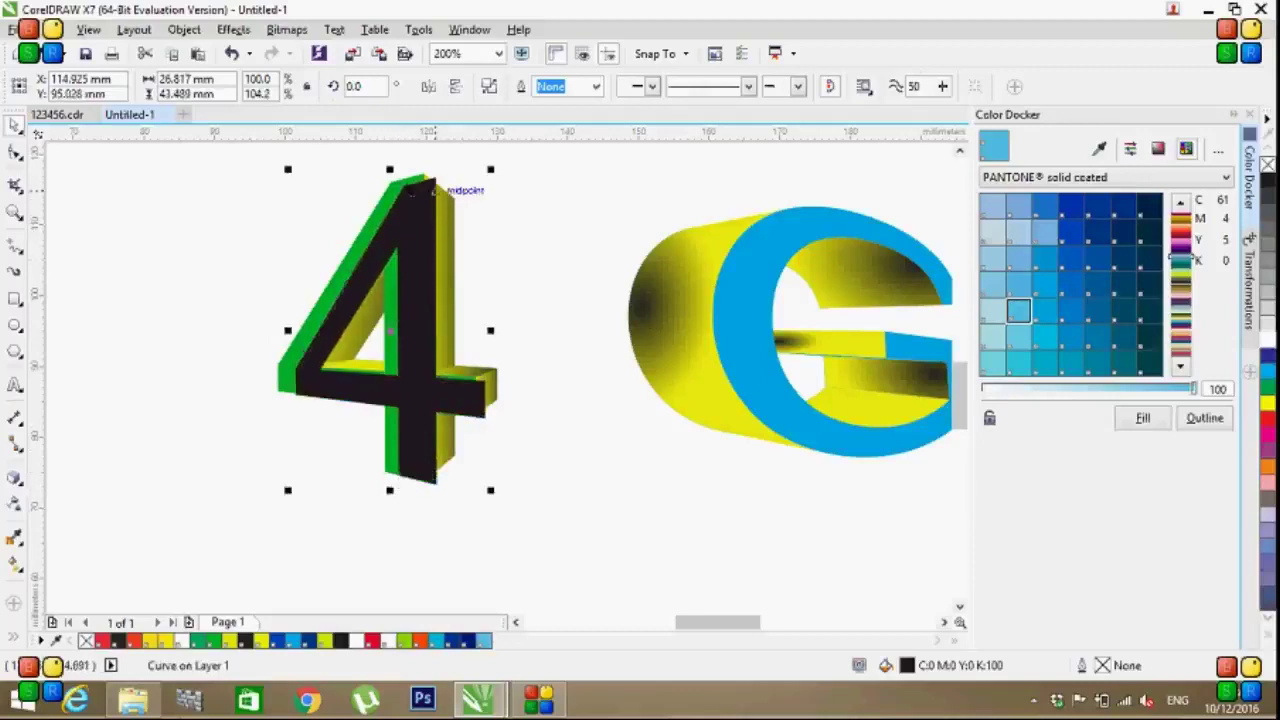
drag(390, 170, 390, 163)
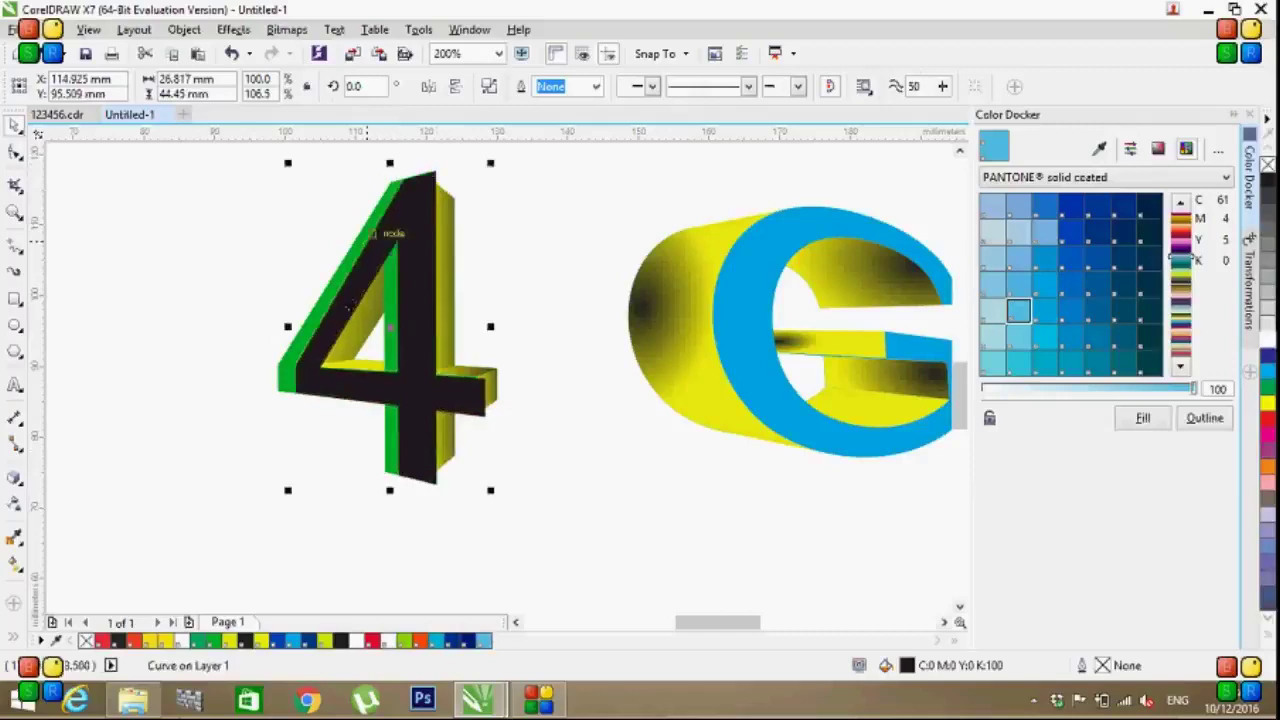
drag(286, 328, 278, 328)
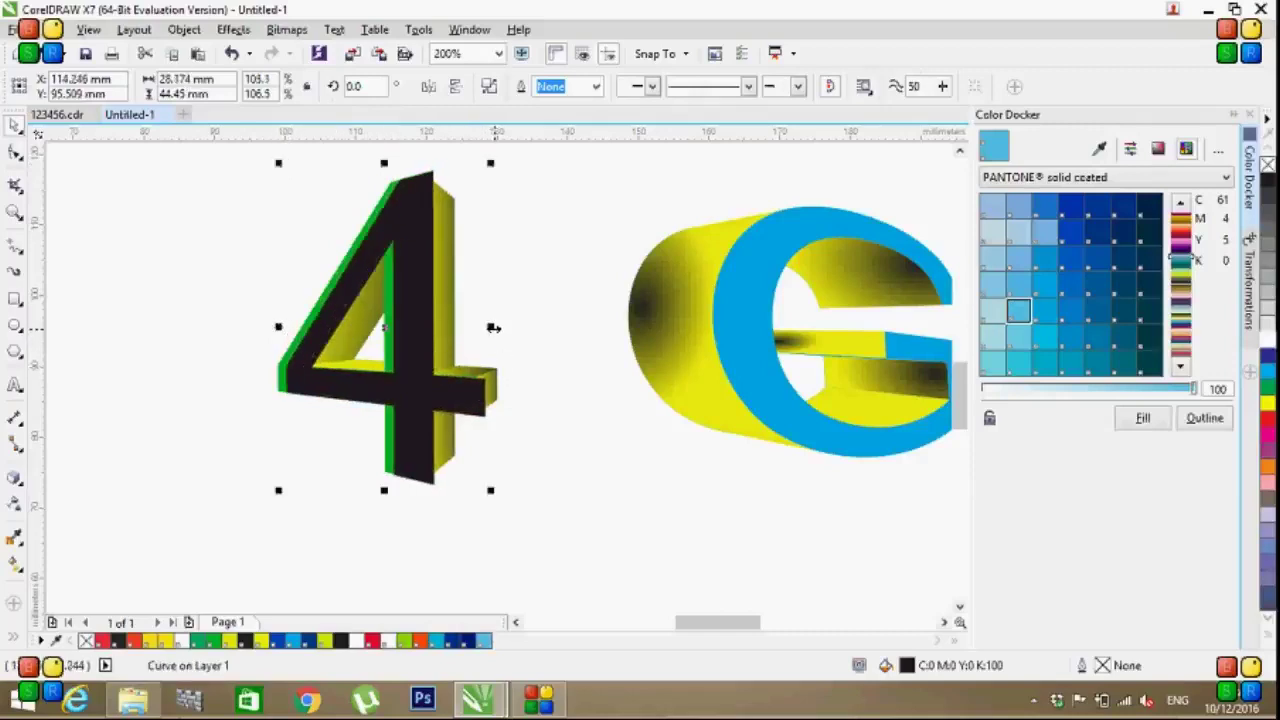
drag(492, 327, 490, 328)
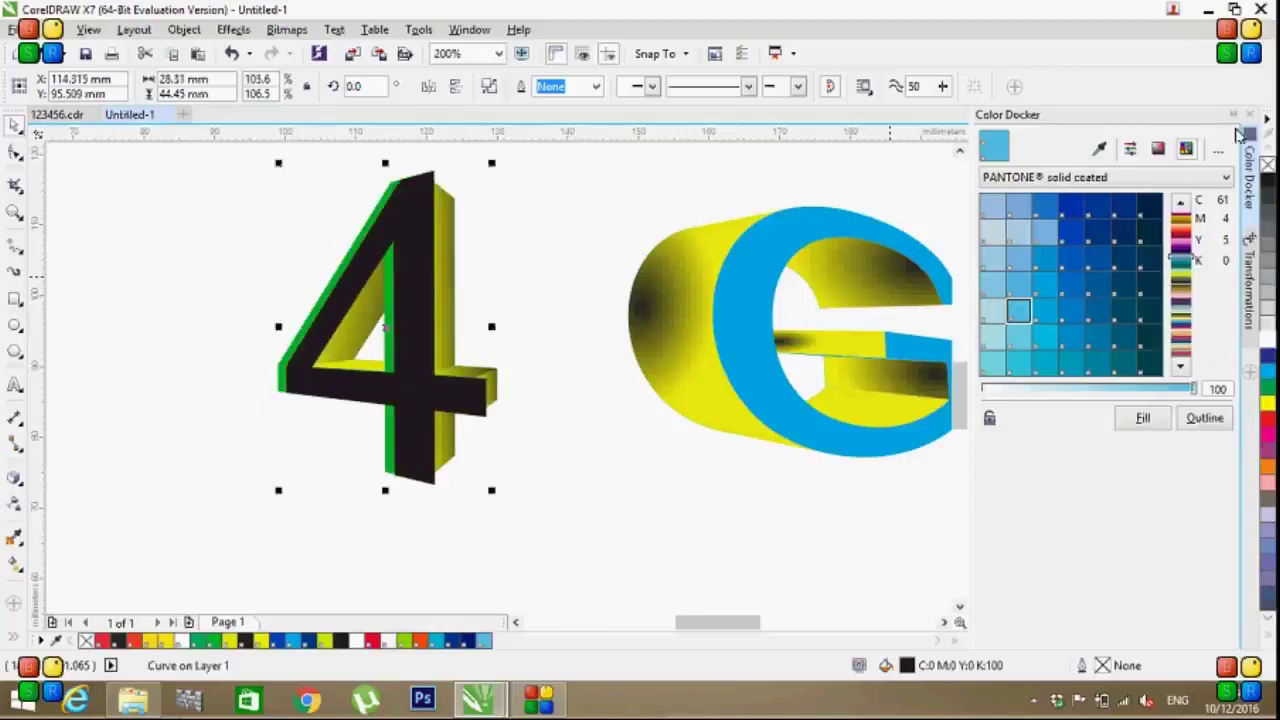
Step: Fill the 4's front face white and send it back one level, then undo the reorder
click(1270, 343)
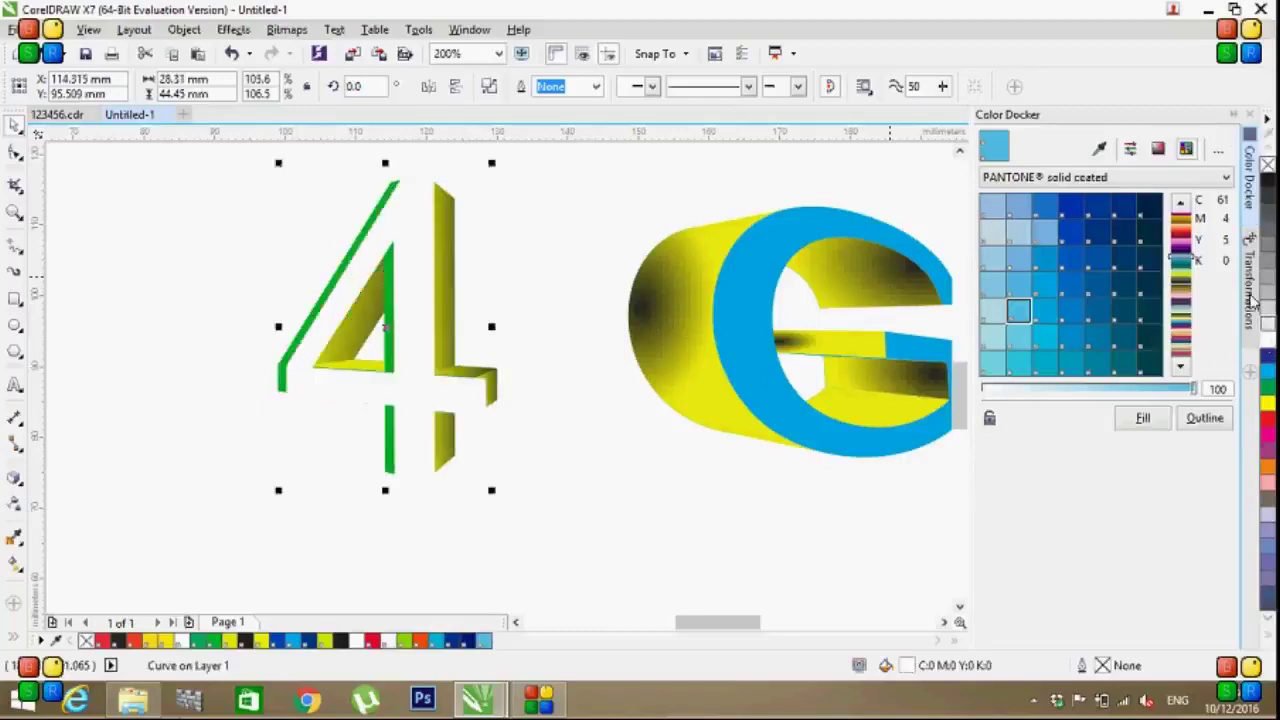
right_click(413, 321)
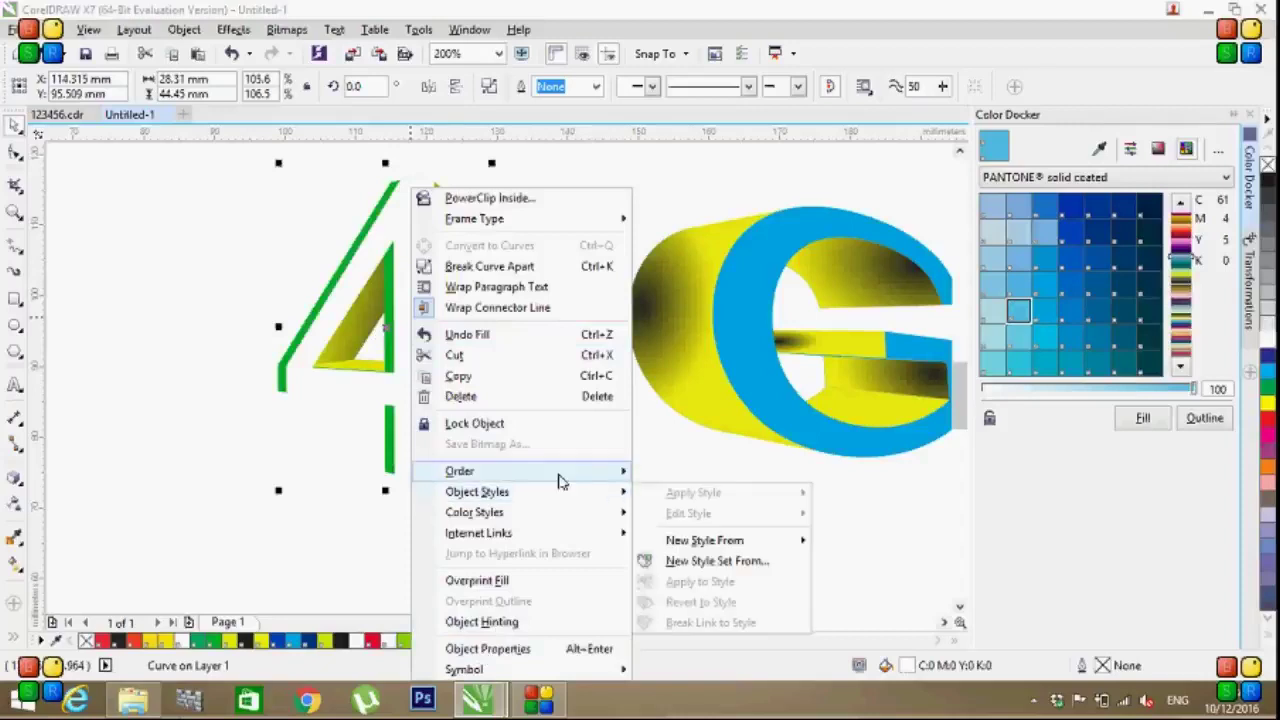
mouse_move(459, 471)
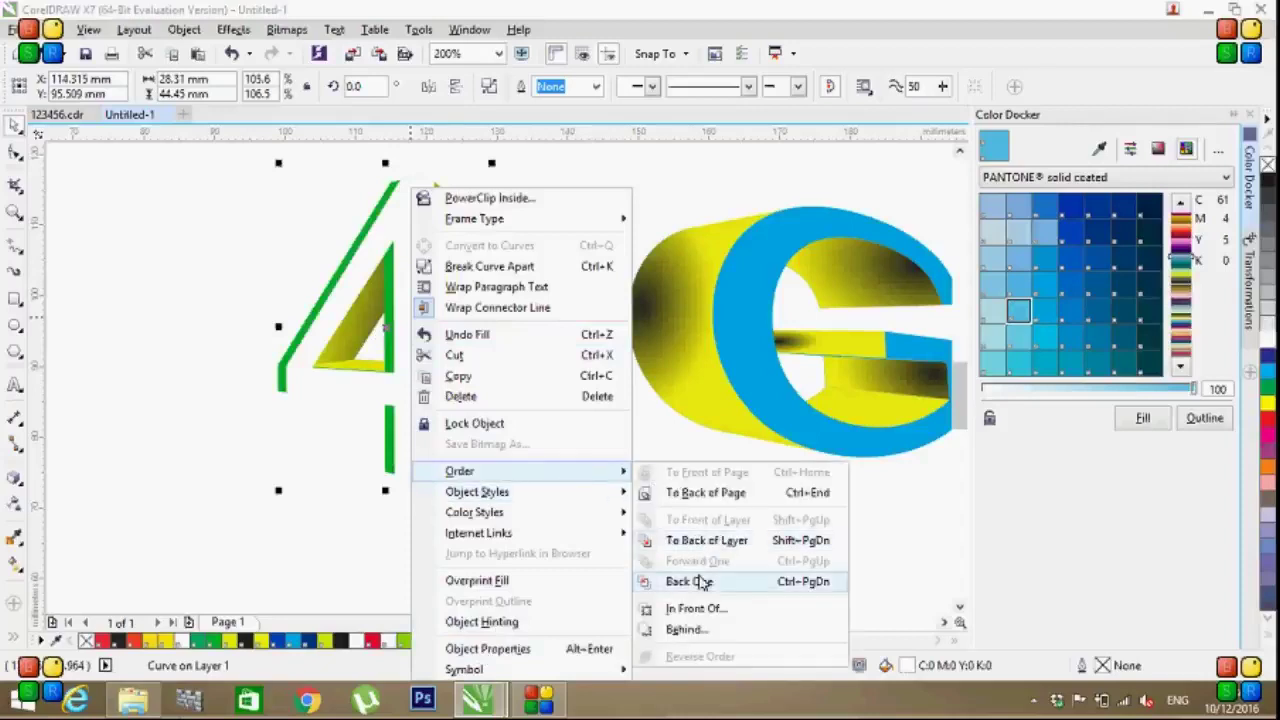
click(690, 582)
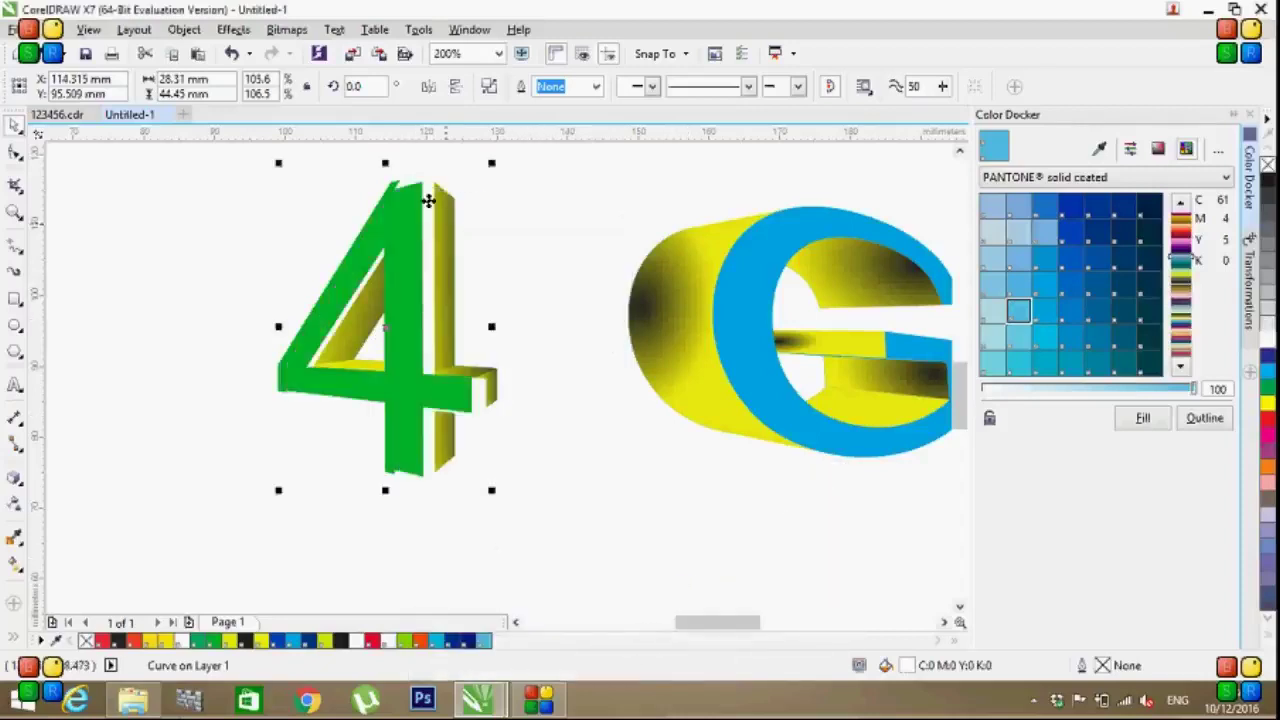
key(ctrl+z)
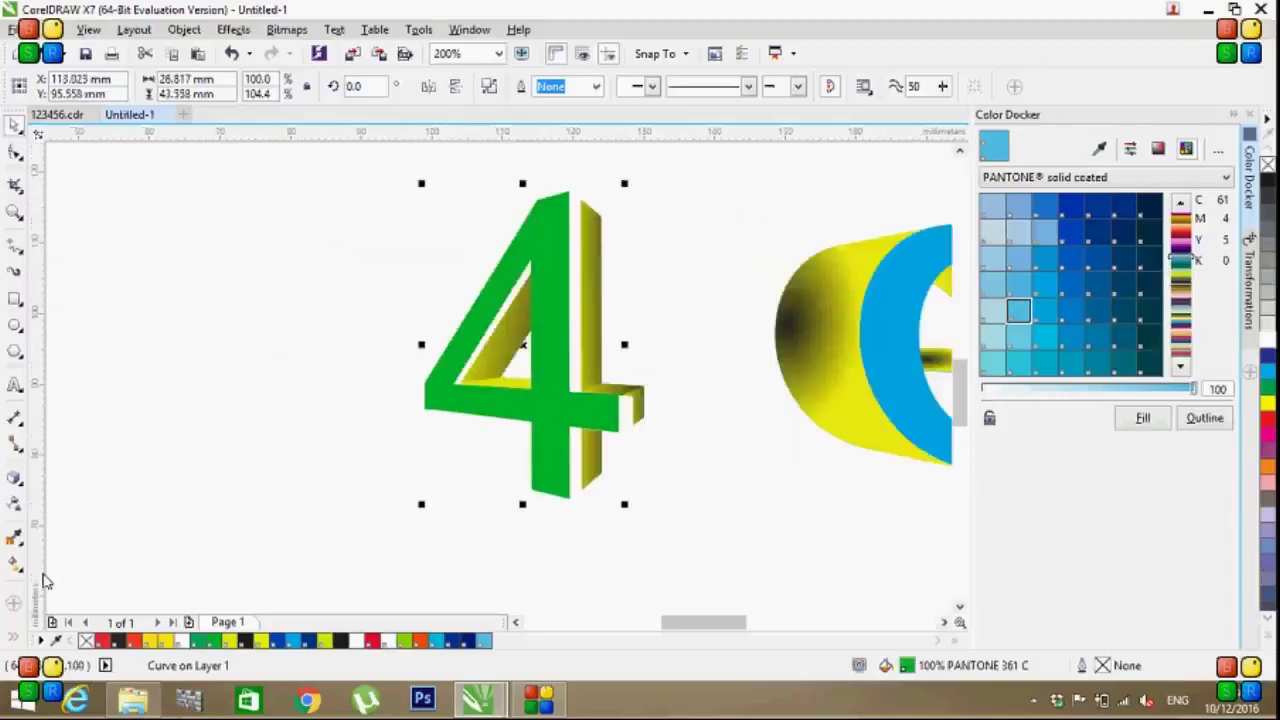
Step: Give the 4's front face a vertical fountain fill from red at top to light pink at bottom
click(16, 566)
drag(539, 236, 531, 523)
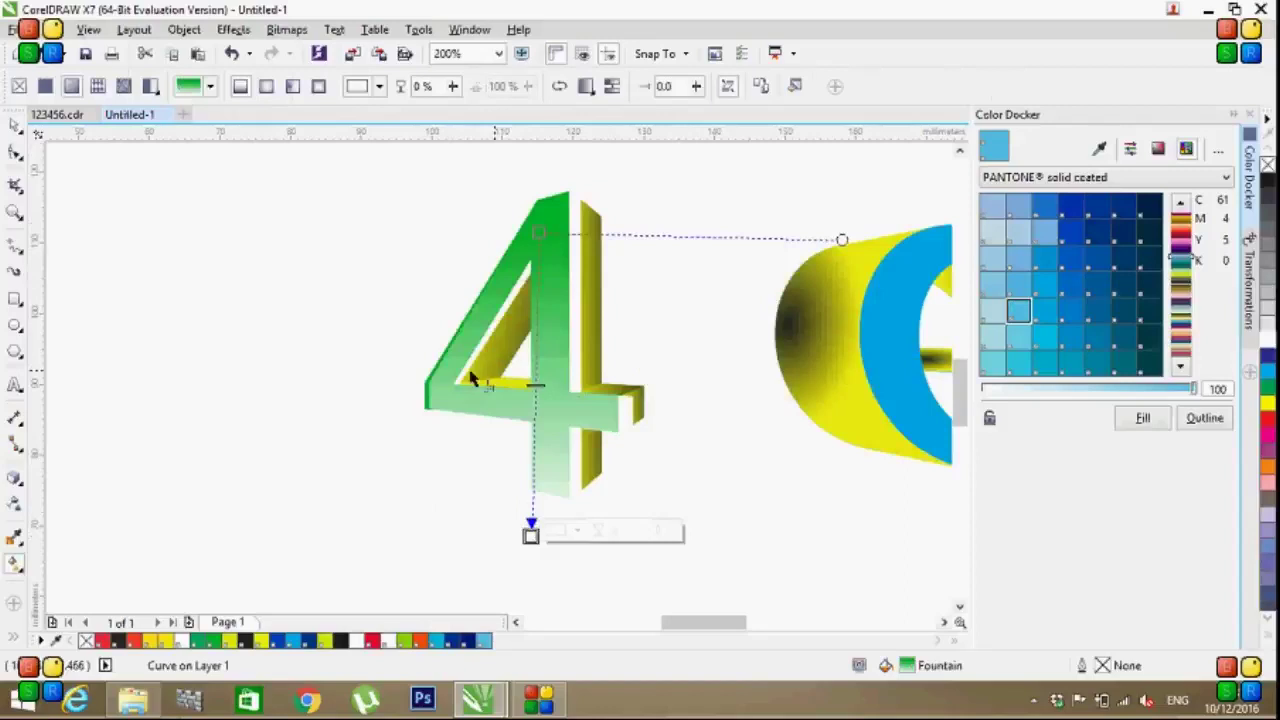
click(1181, 228)
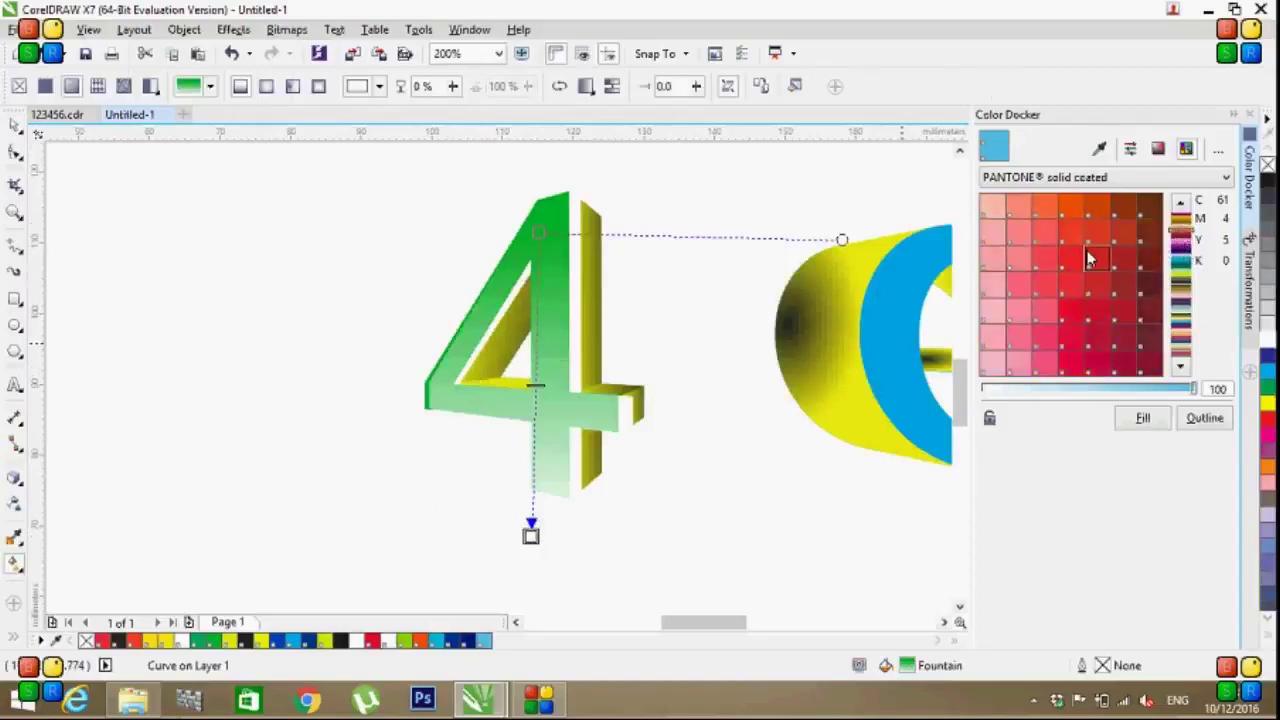
click(1070, 285)
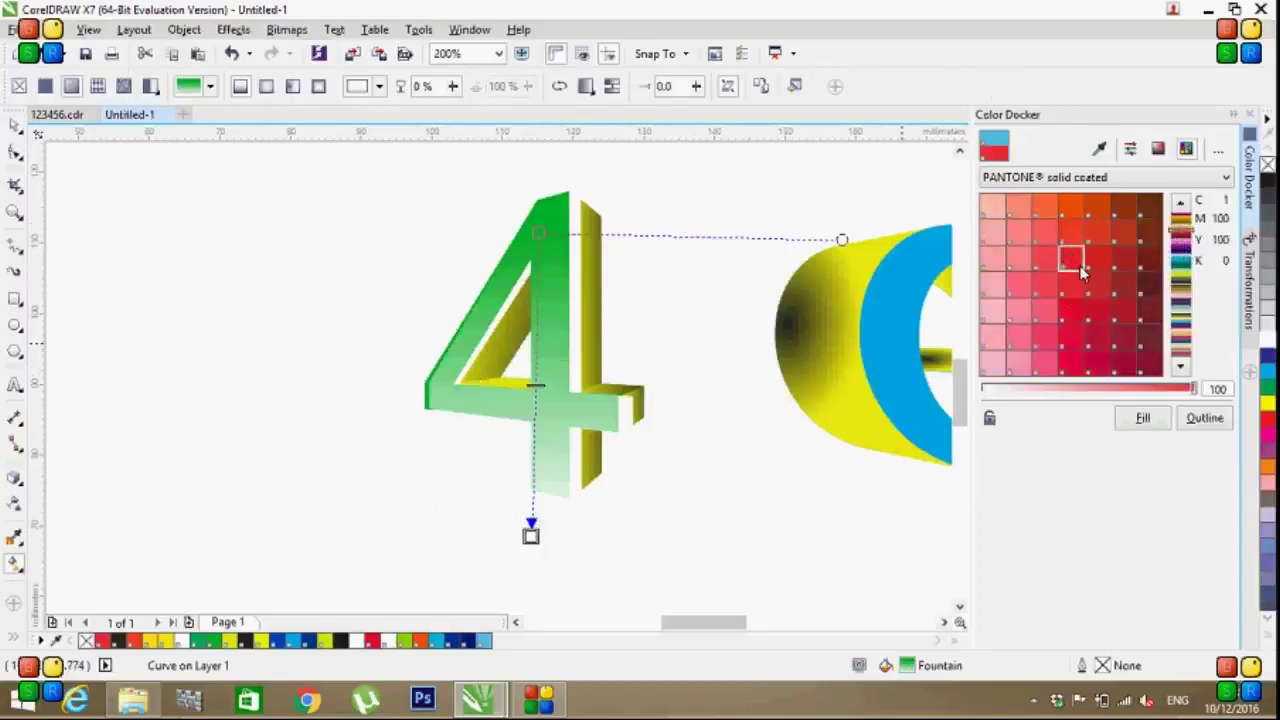
click(1143, 420)
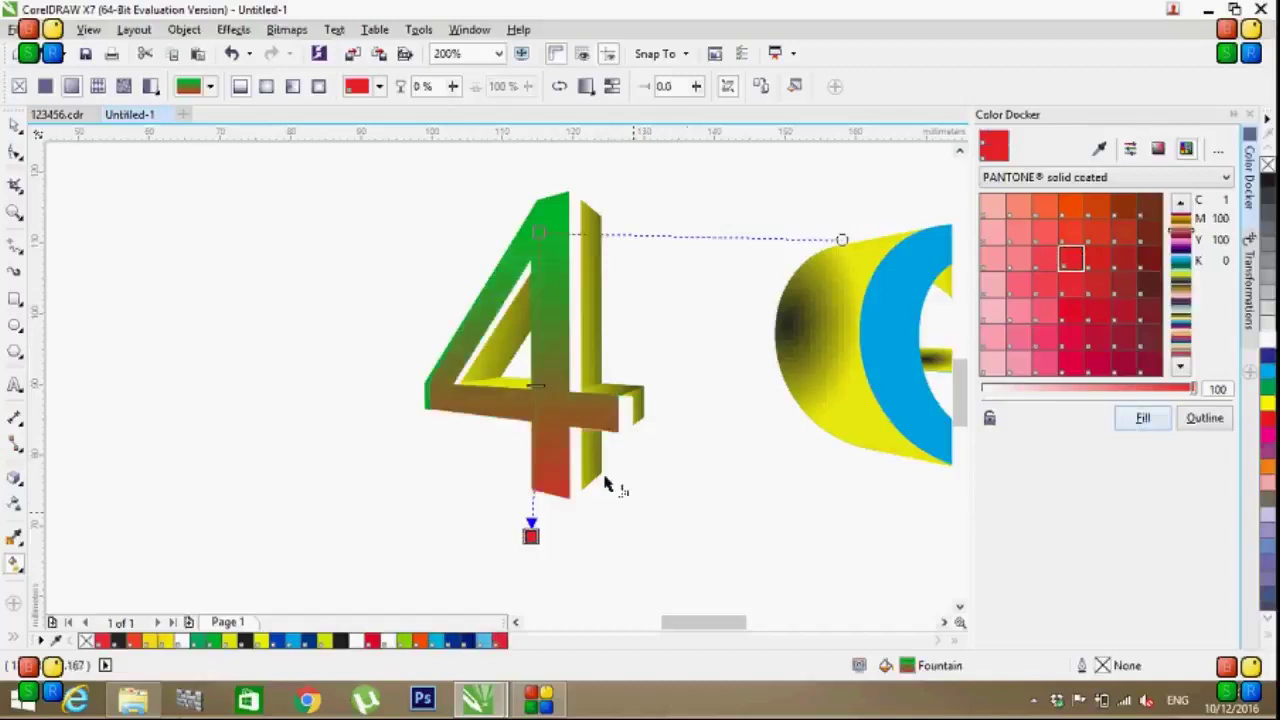
click(537, 232)
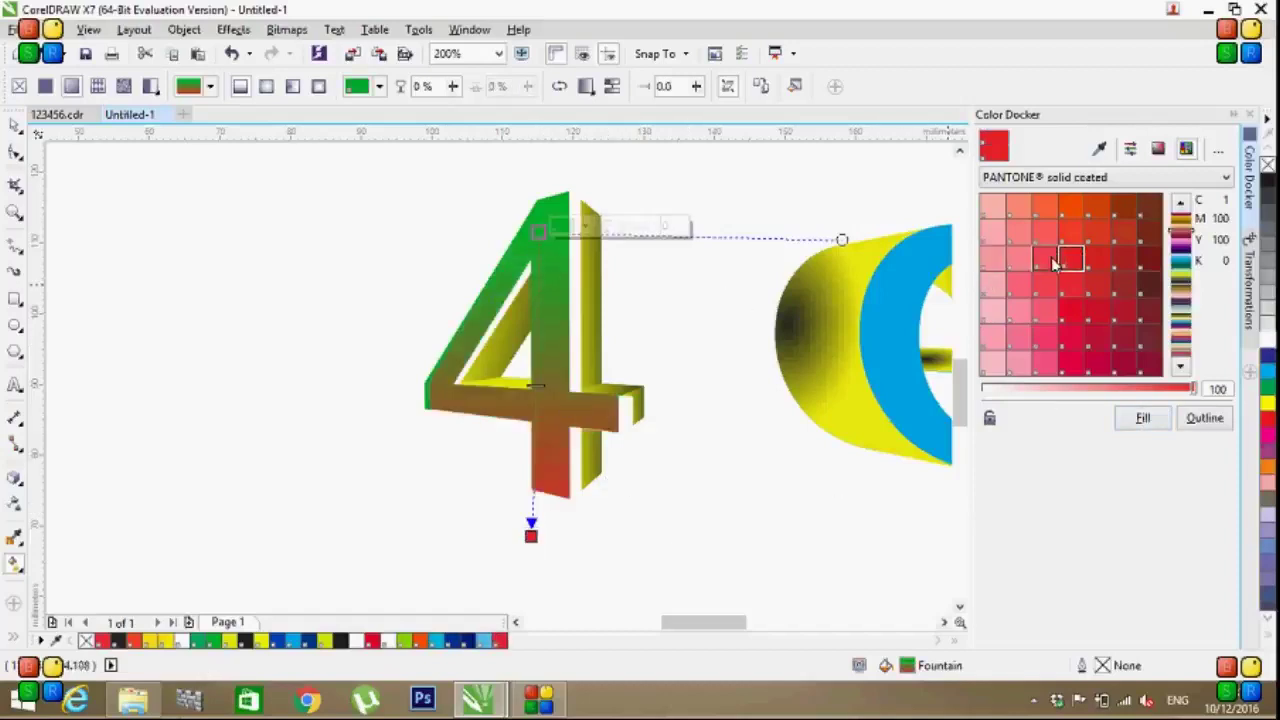
click(1156, 425)
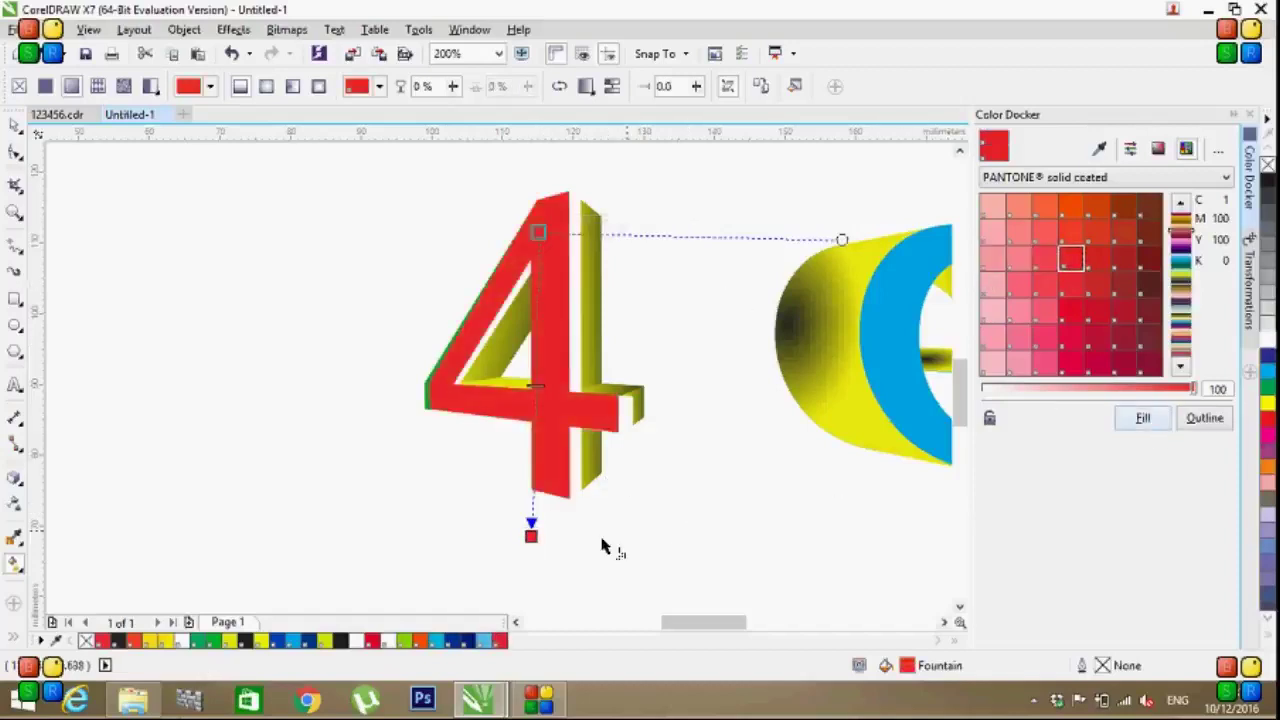
drag(531, 536, 539, 537)
click(993, 338)
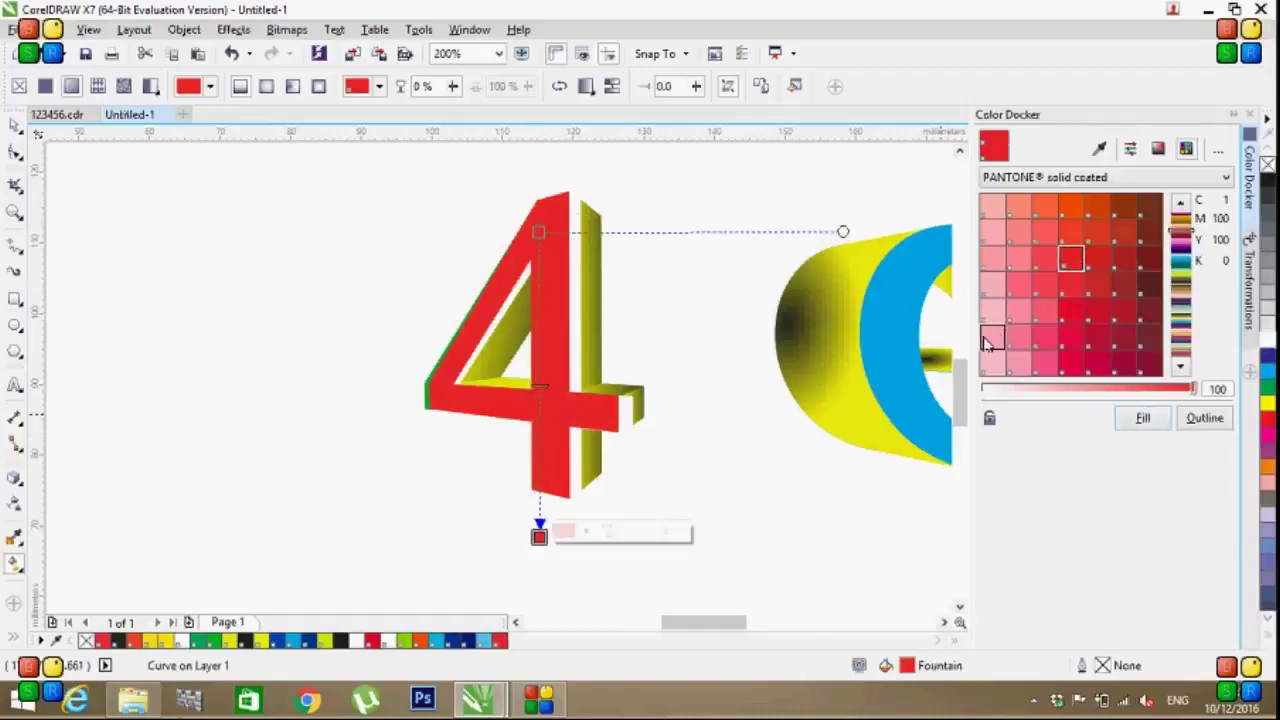
click(1150, 422)
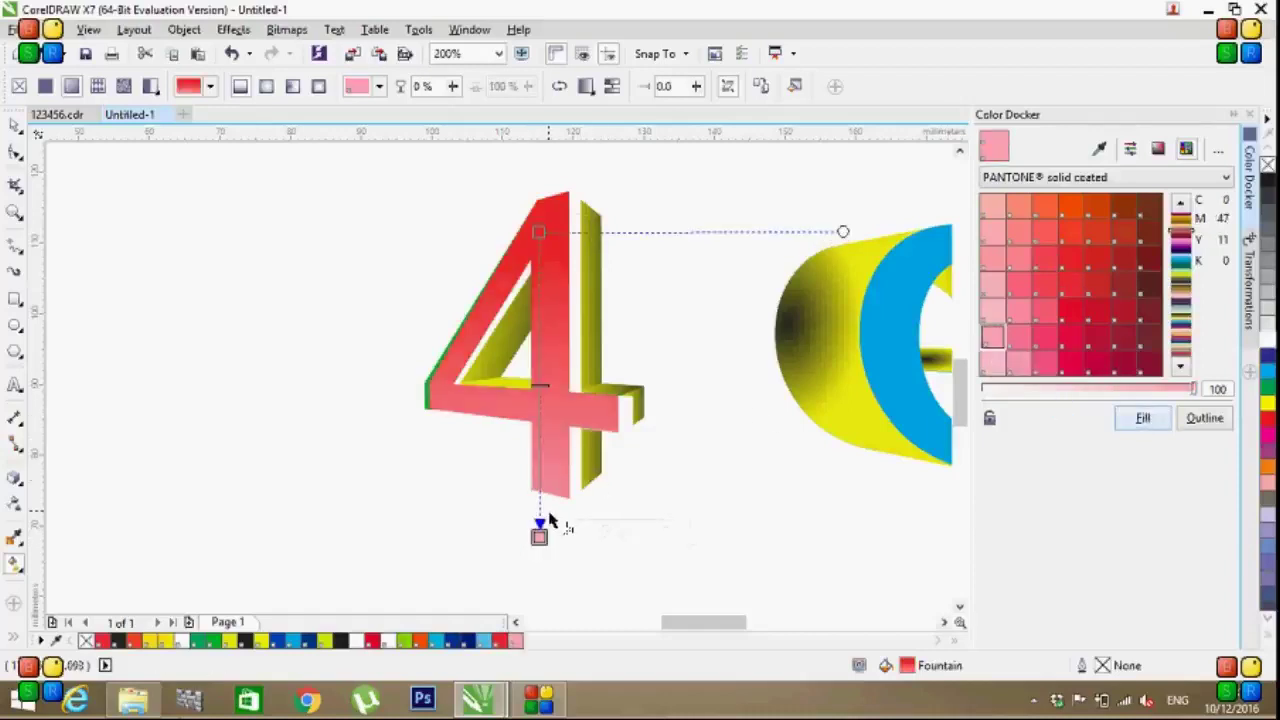
drag(543, 512, 368, 455)
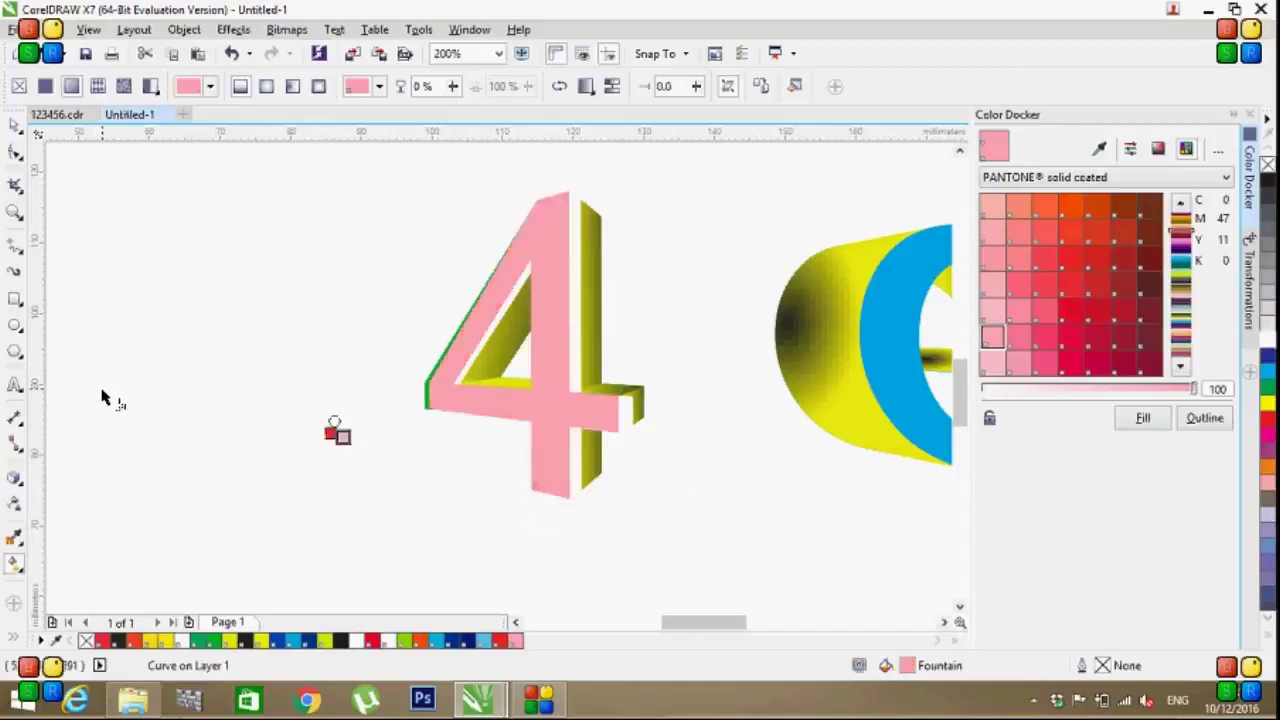
key(ctrl+z)
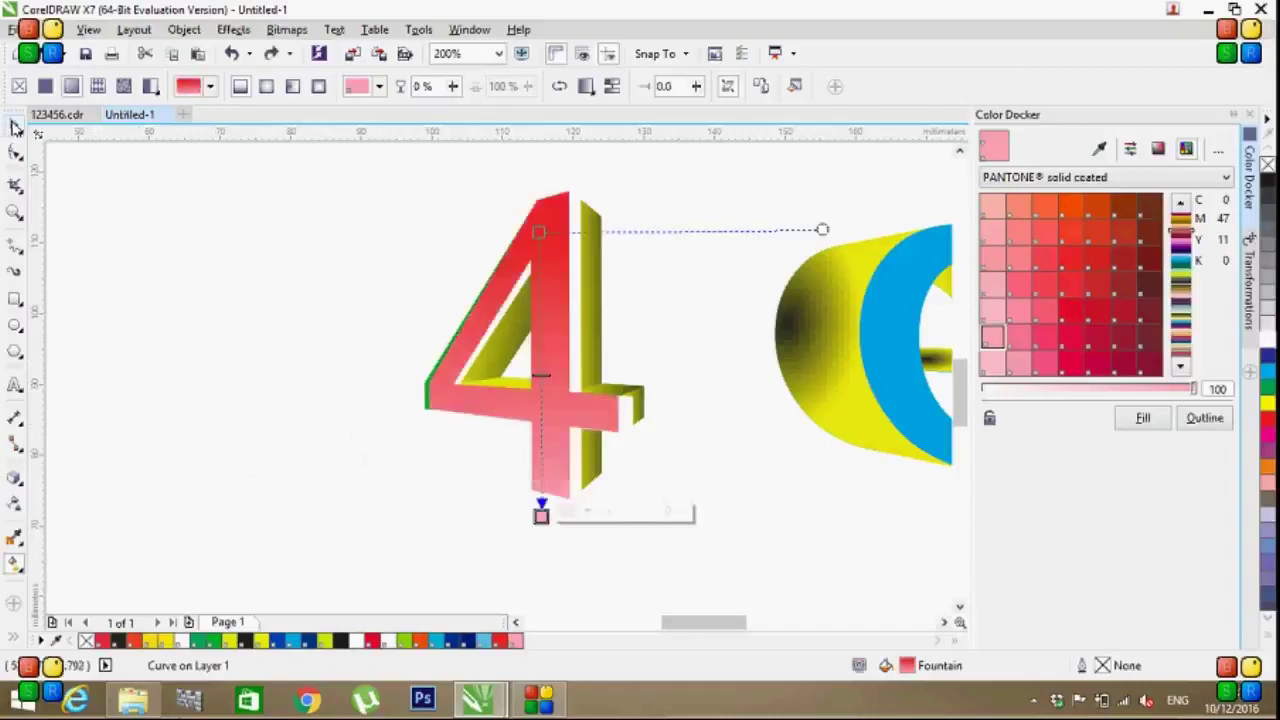
Step: Widen the 4 slightly, to about 102.4%, to cover the green edge
click(14, 127)
click(272, 430)
click(444, 397)
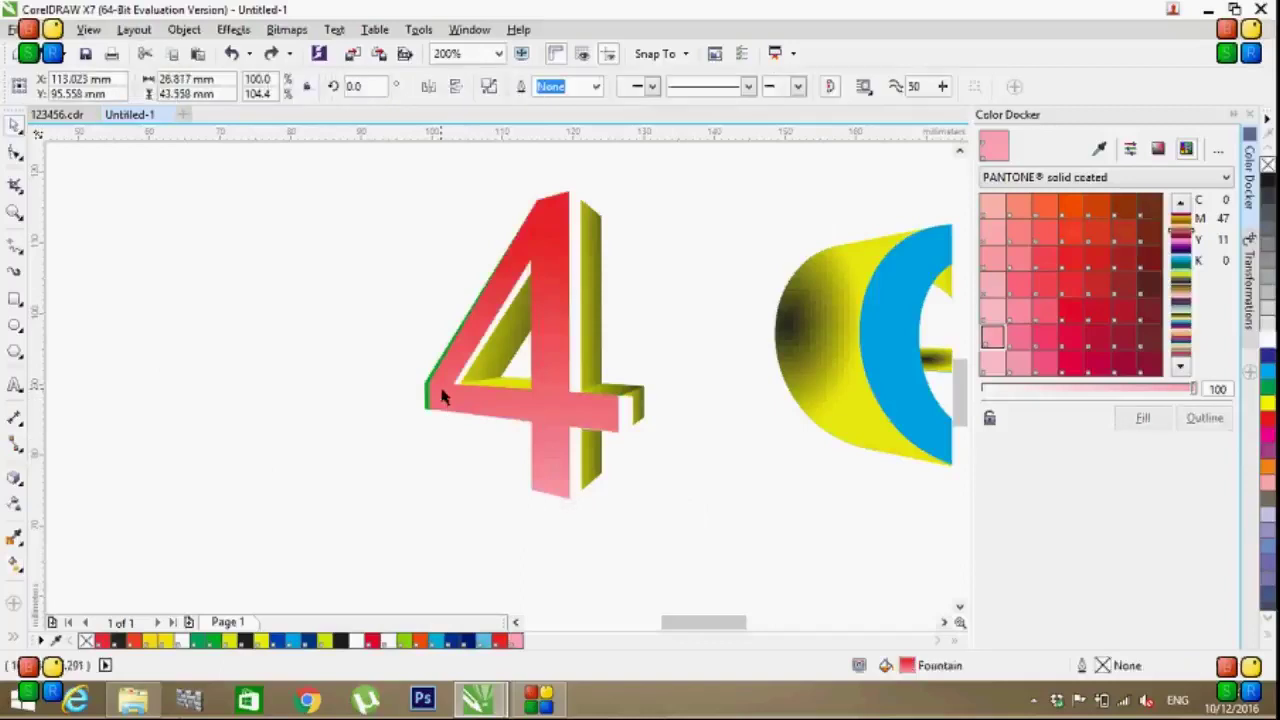
drag(421, 345, 413, 343)
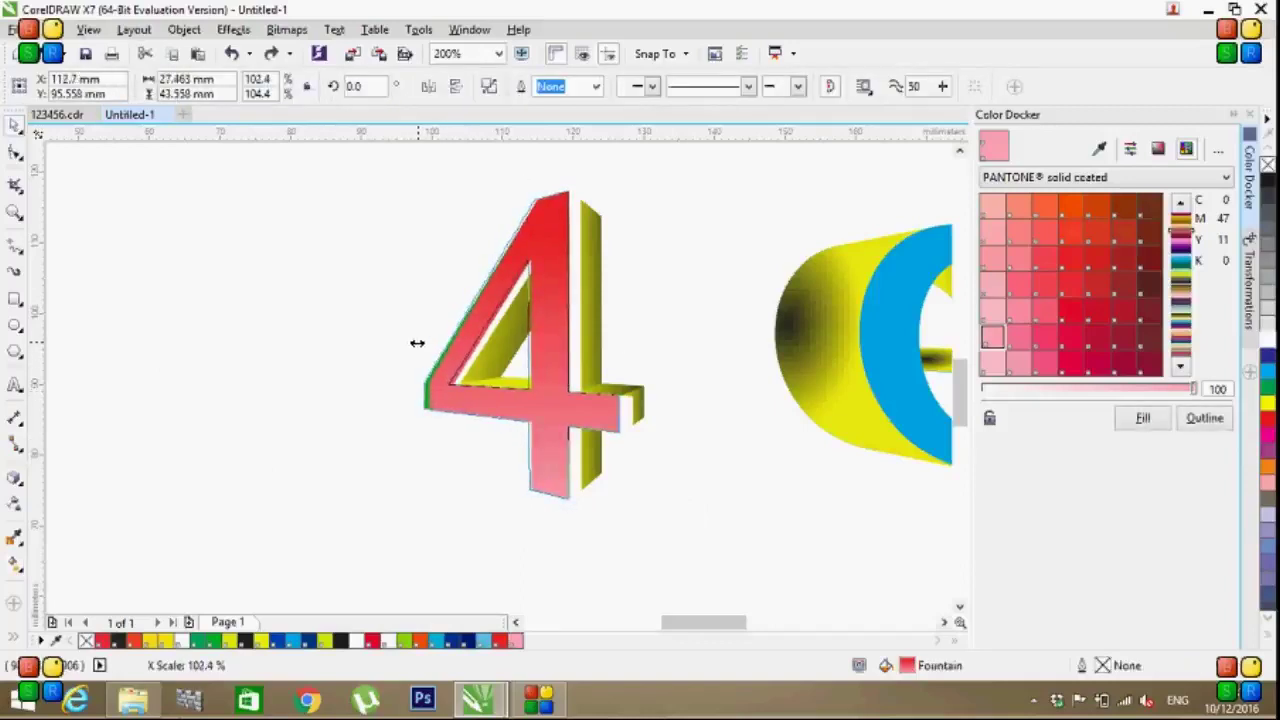
drag(413, 343, 413, 348)
click(437, 334)
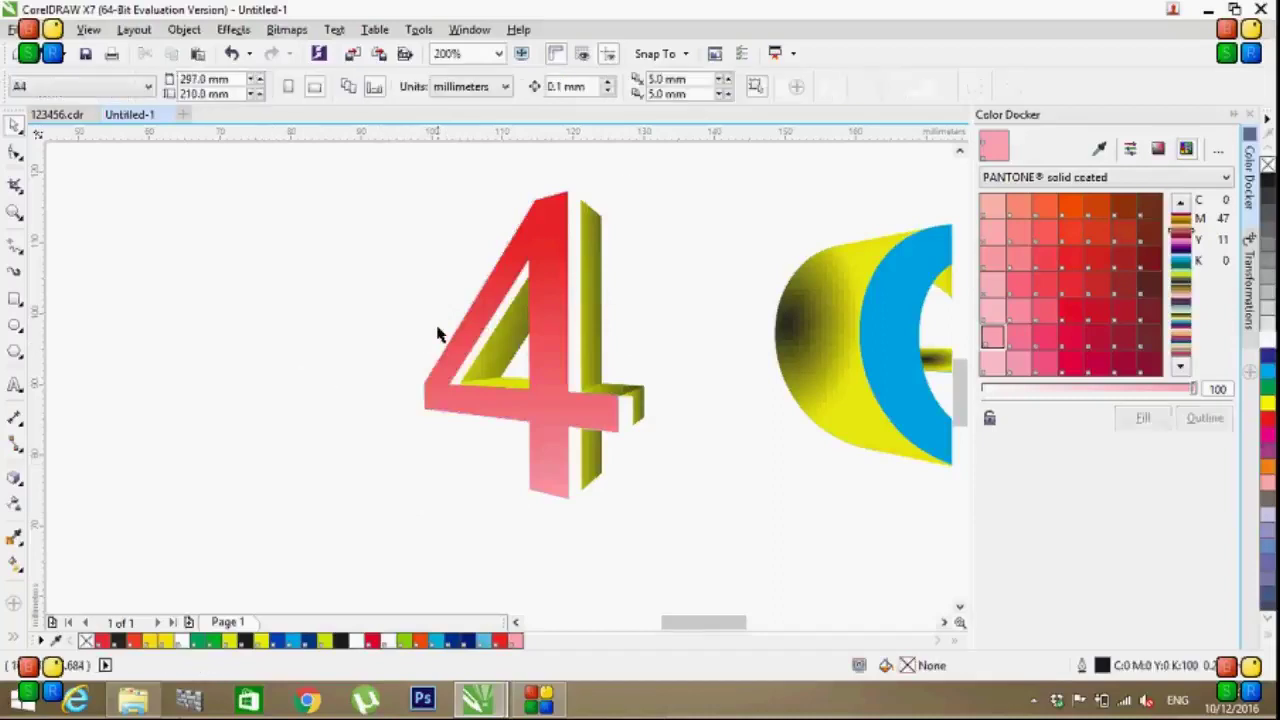
Step: Place a copy of the G above the original and extrude it into a black 3D G
scroll(437, 334, down, 5)
scroll(418, 338, up, 3)
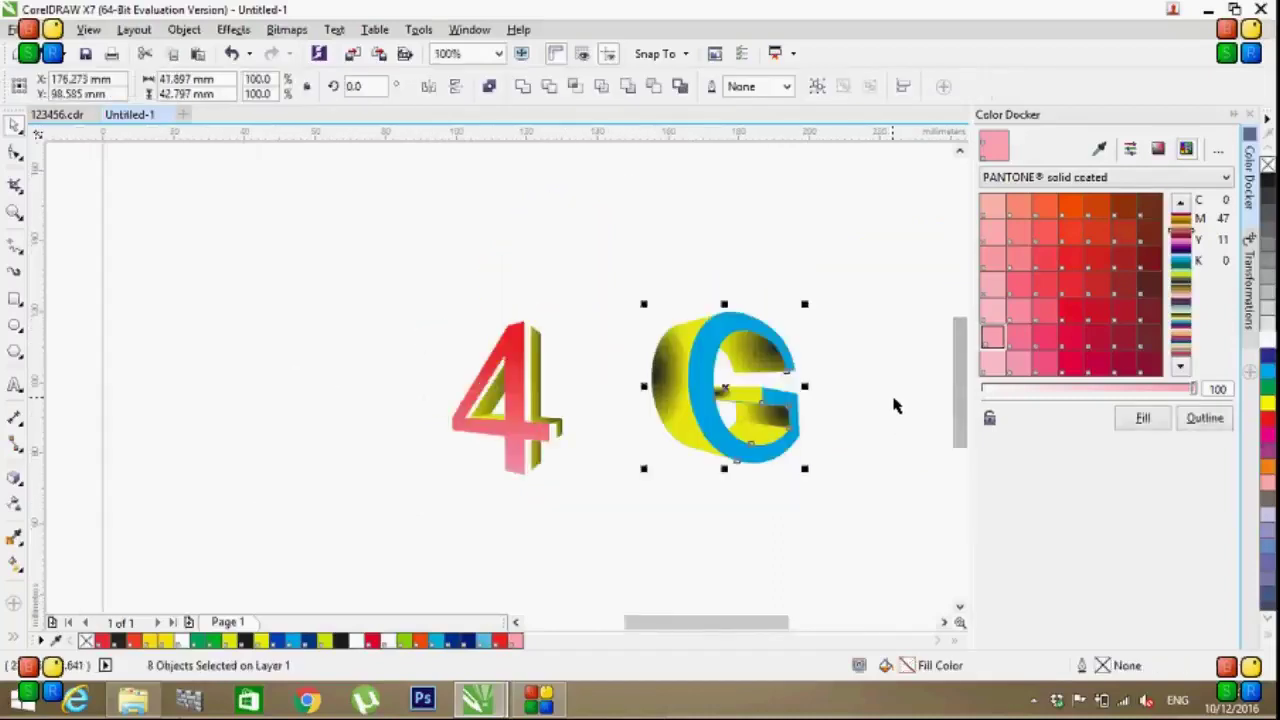
click(698, 378)
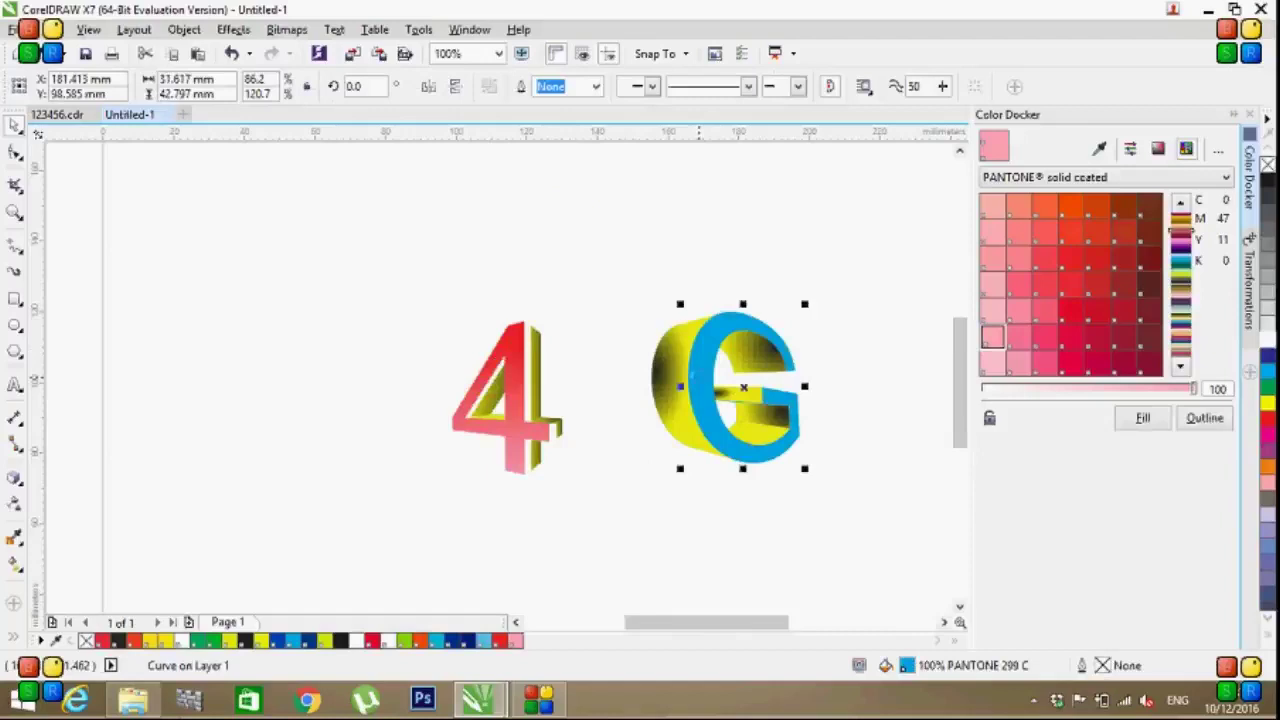
drag(701, 378, 660, 230)
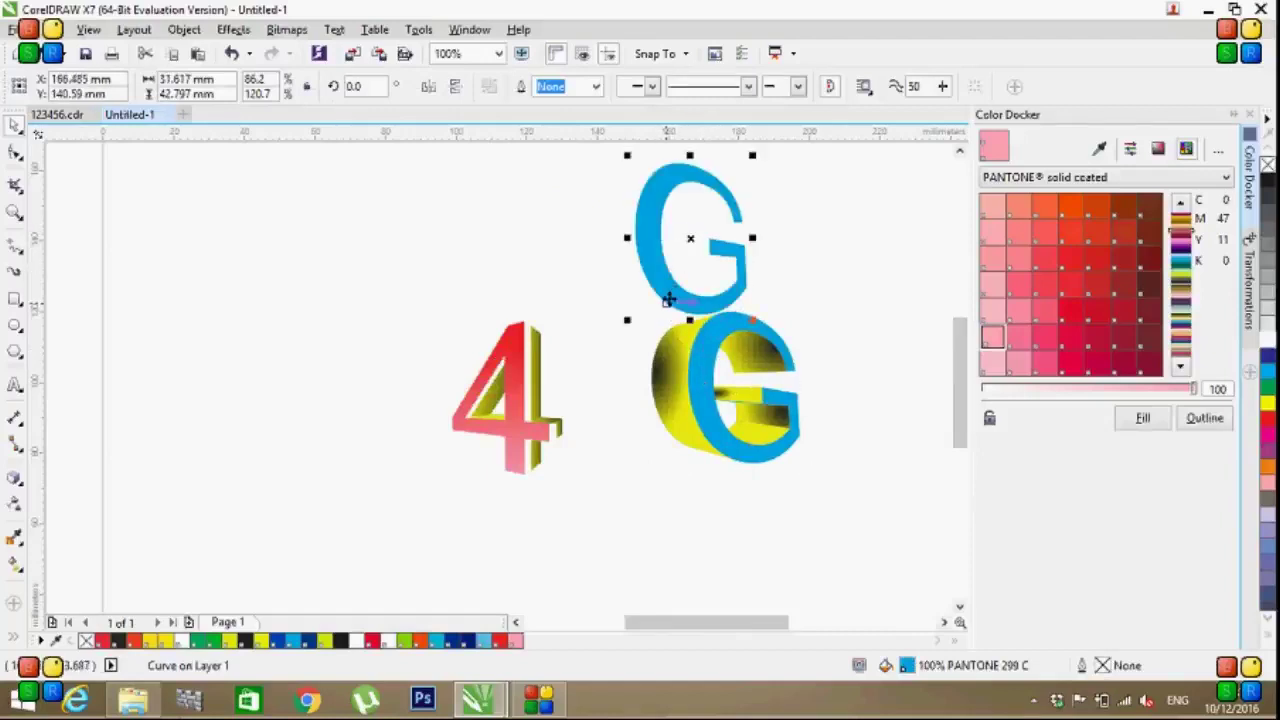
drag(670, 225, 652, 236)
key(ctrl+z)
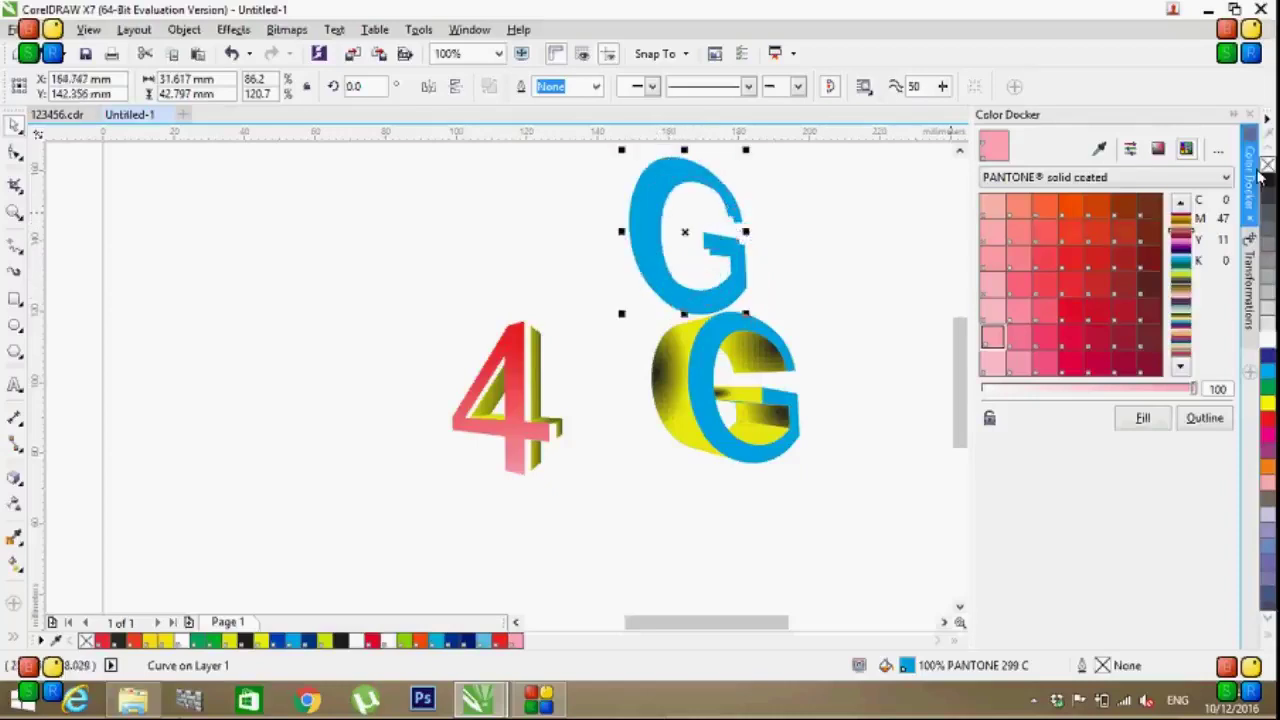
mouse_move(684, 232)
mouse_down()
mouse_move(645, 234)
mouse_move(657, 243)
mouse_up()
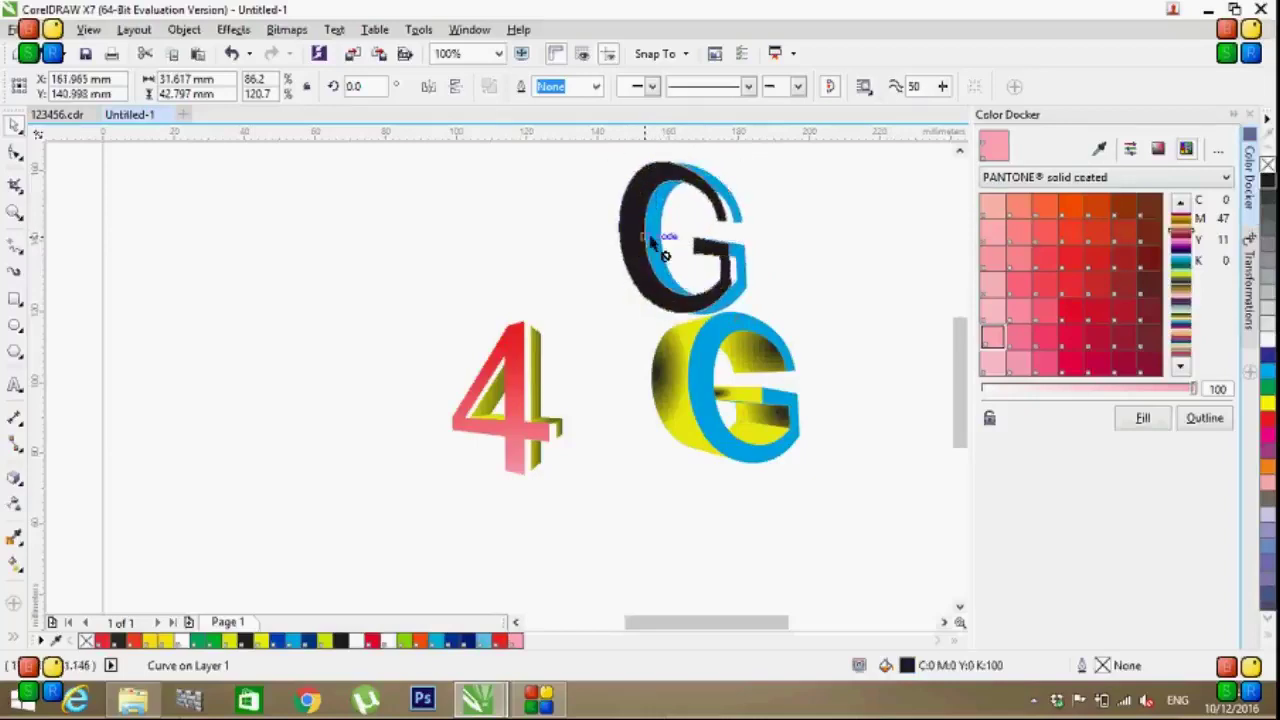
click(897, 226)
Step: Reposition the top black G and move its crossbar piece up and left
click(634, 240)
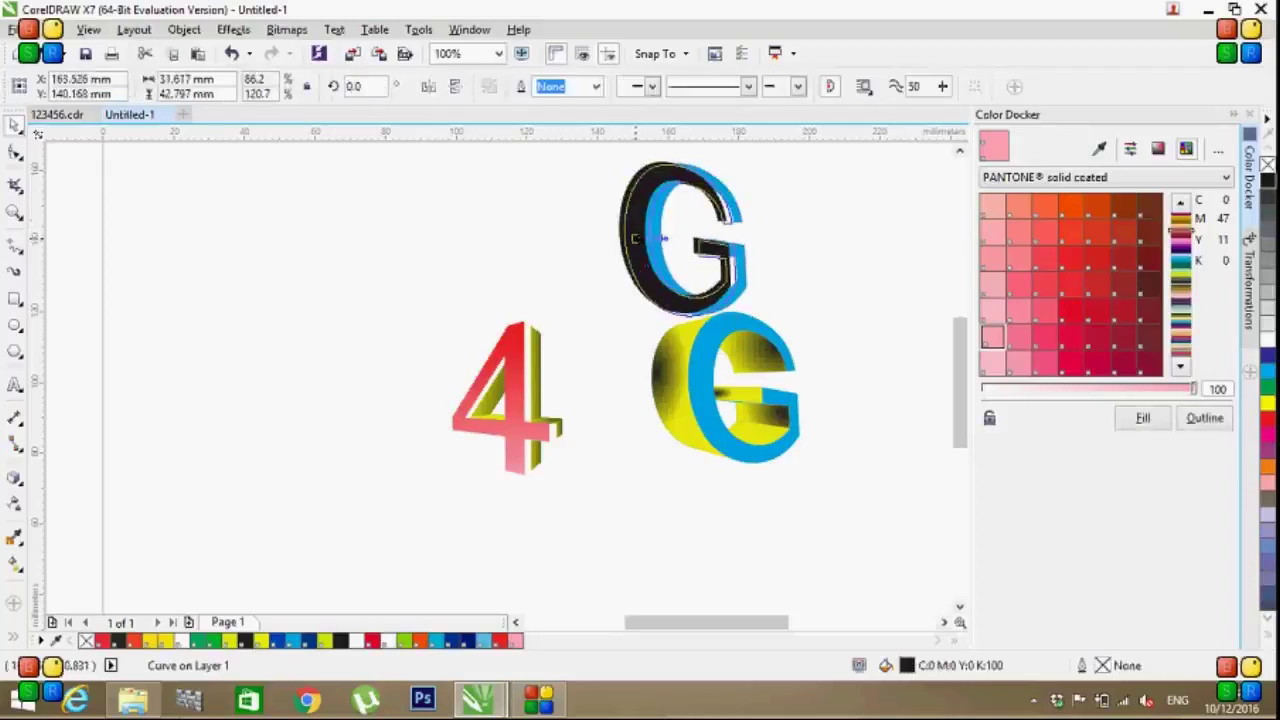
drag(634, 235, 635, 233)
scroll(878, 279, up, 1)
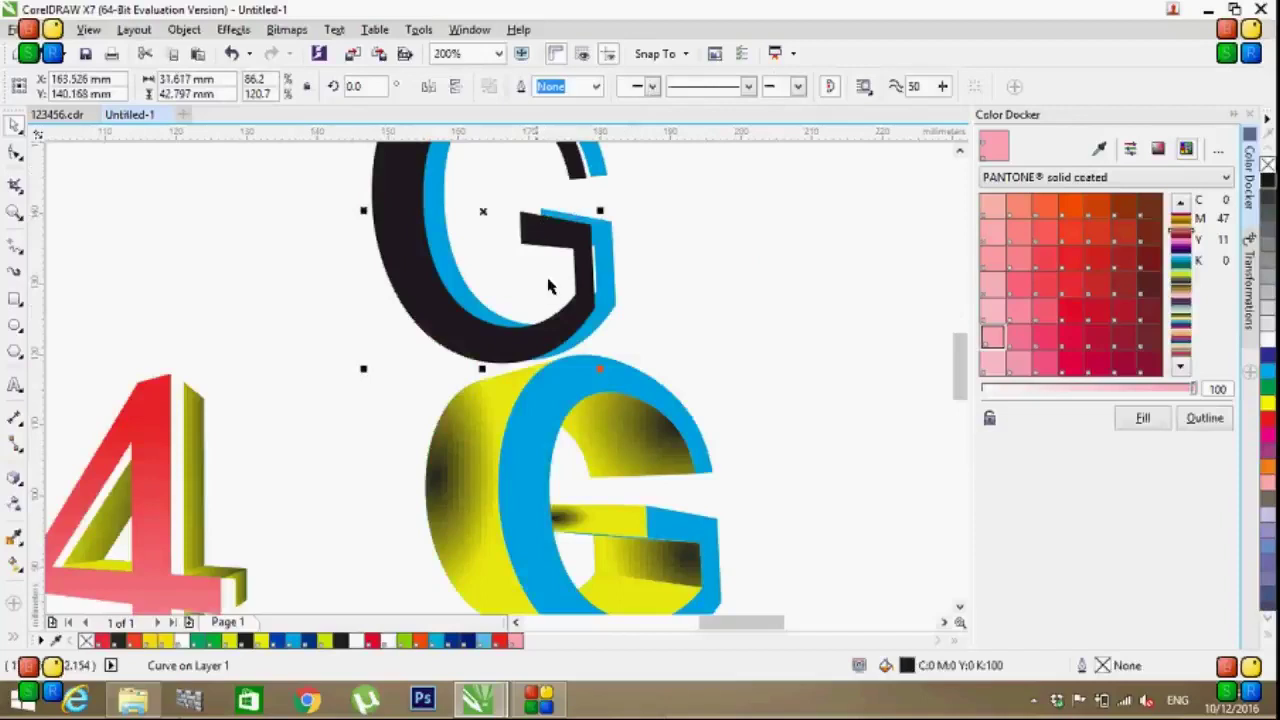
drag(490, 214, 494, 209)
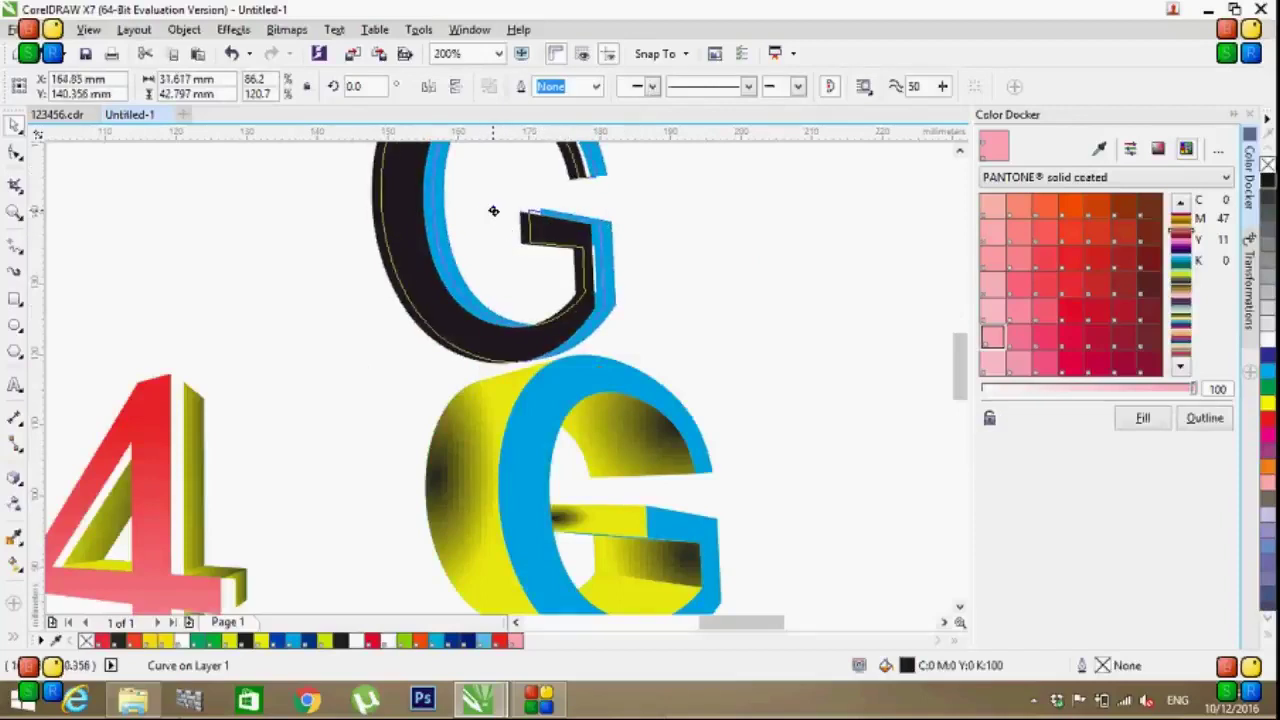
scroll(490, 215, up, 2)
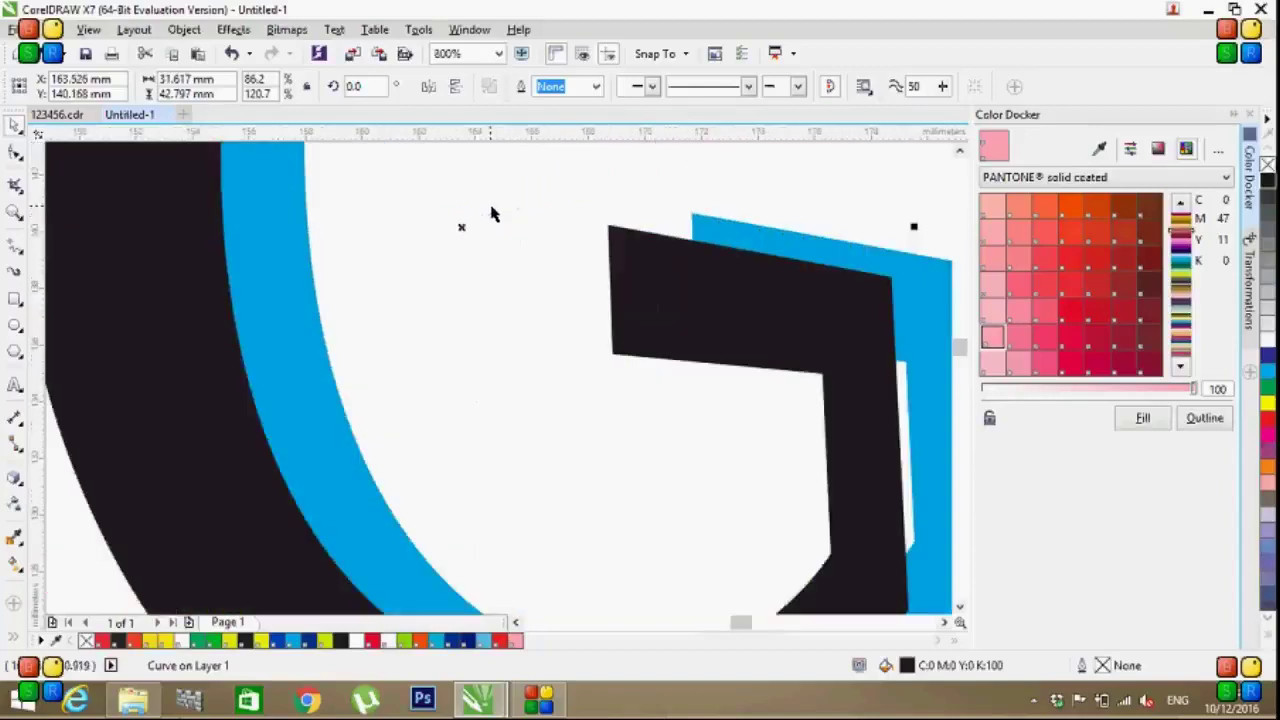
scroll(533, 340, down, 1)
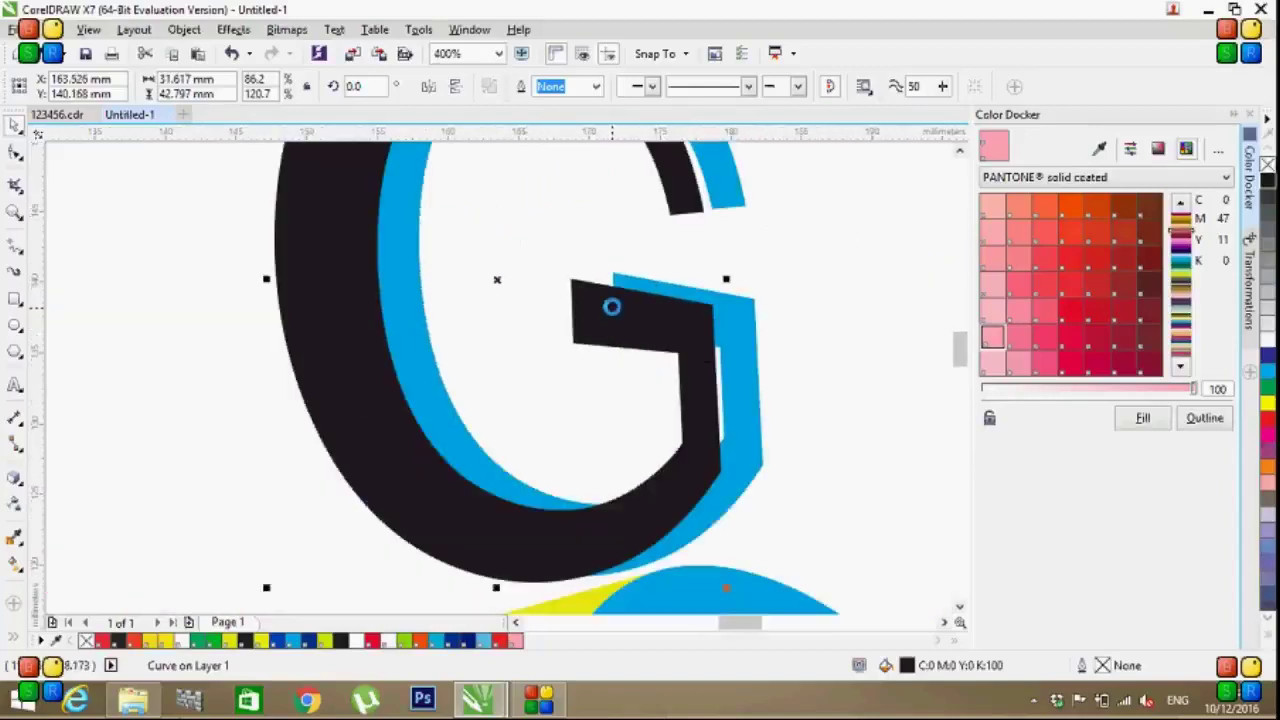
scroll(608, 300, up, 1)
drag(650, 325, 643, 305)
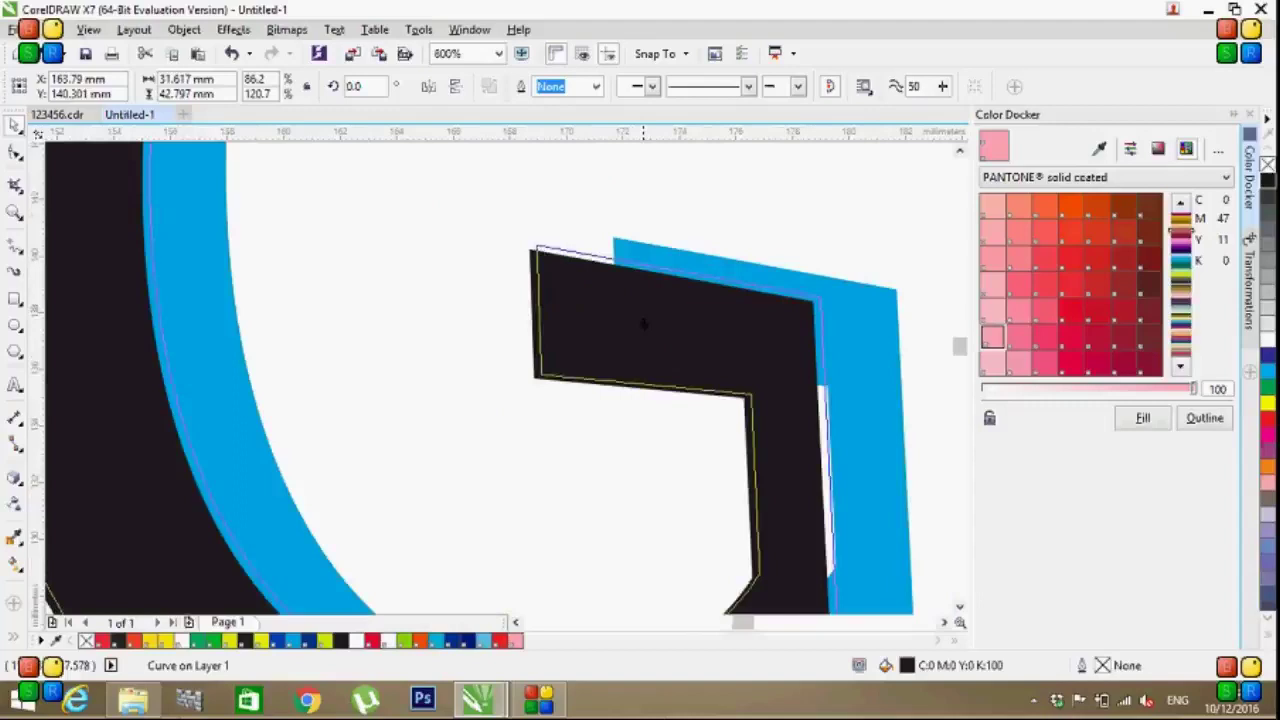
drag(643, 305, 646, 308)
click(915, 205)
scroll(814, 229, down, 3)
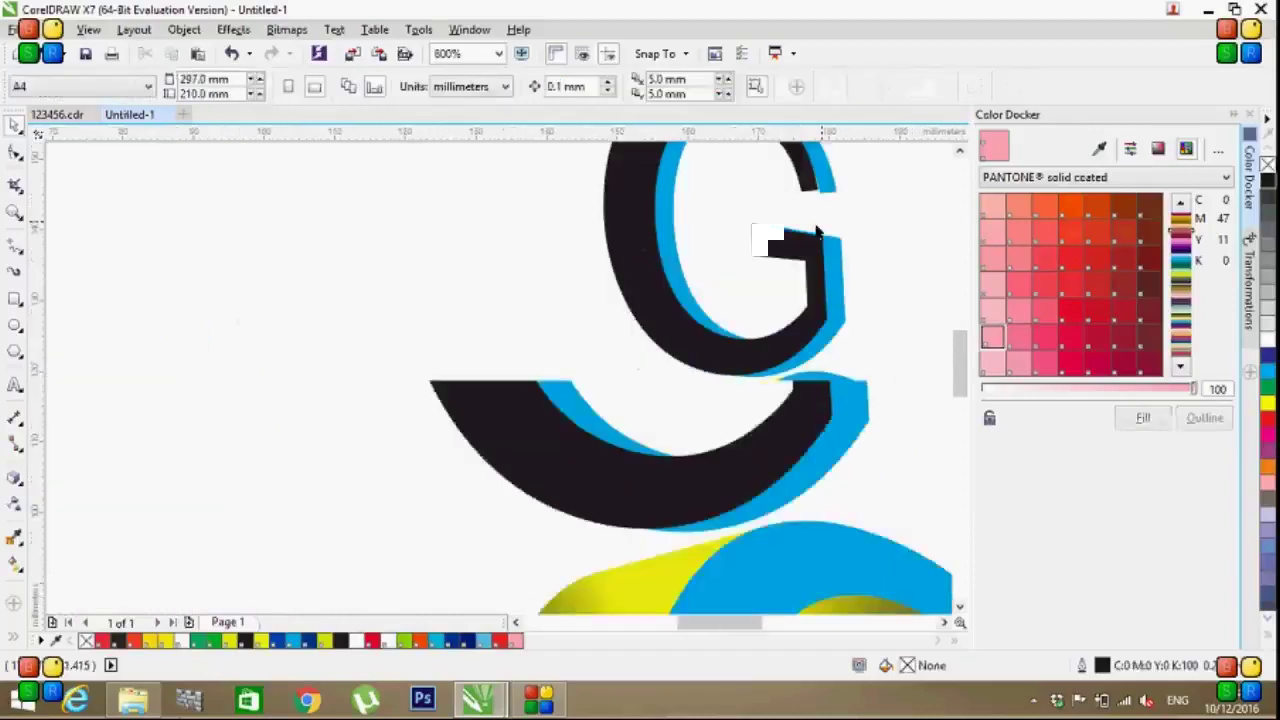
scroll(808, 237, down, 2)
scroll(815, 200, down, 1)
scroll(817, 191, down, 1)
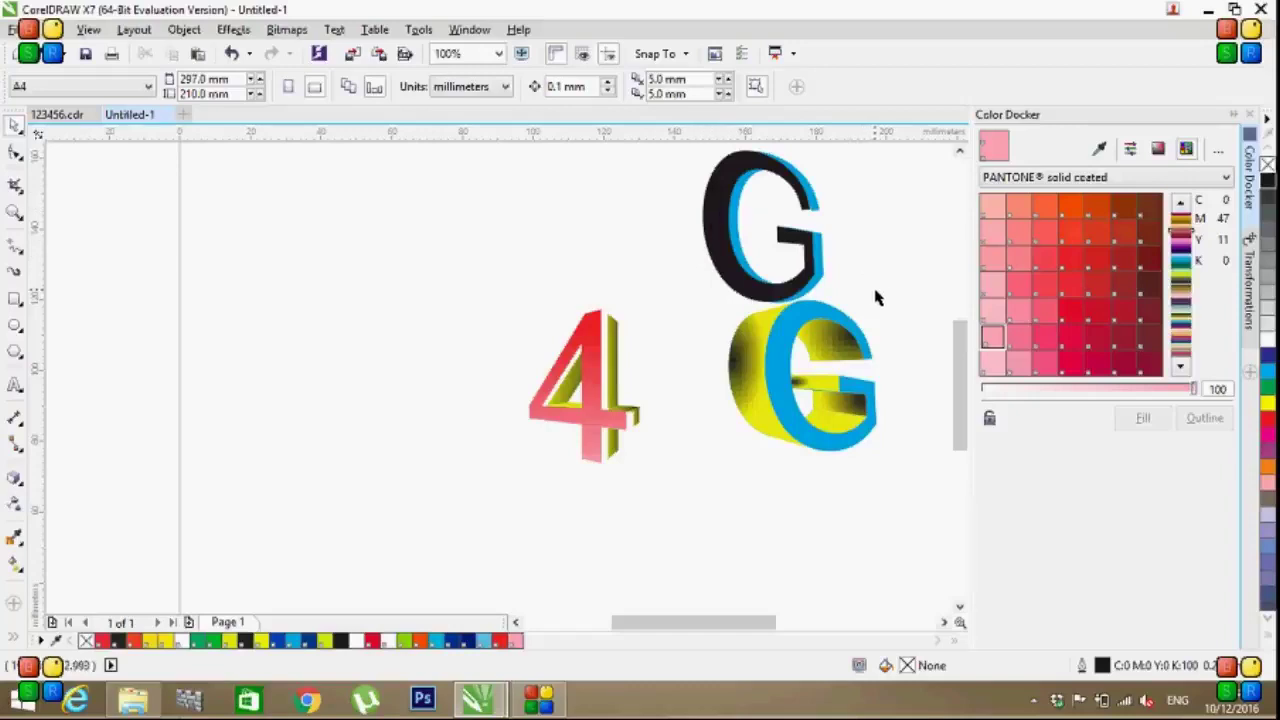
scroll(690, 230, up, 2)
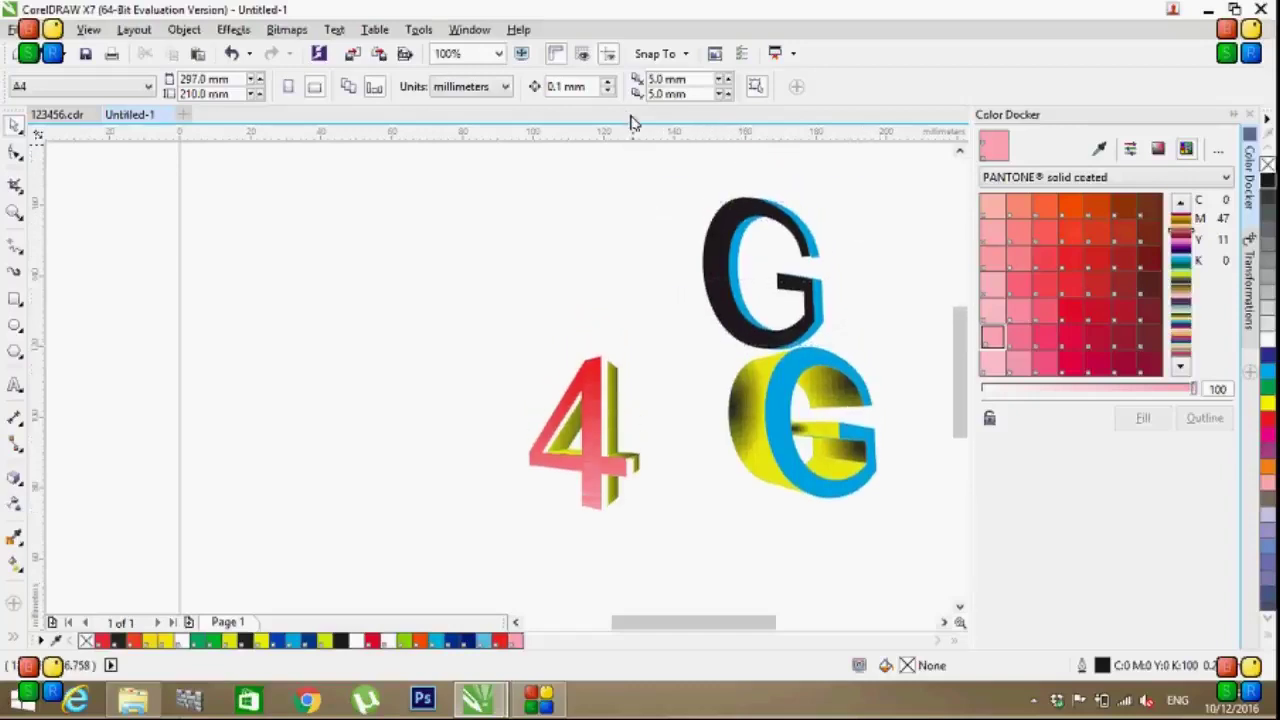
Step: Move the black G and its extrusion down over the yellow 3D G
drag(660, 168, 886, 350)
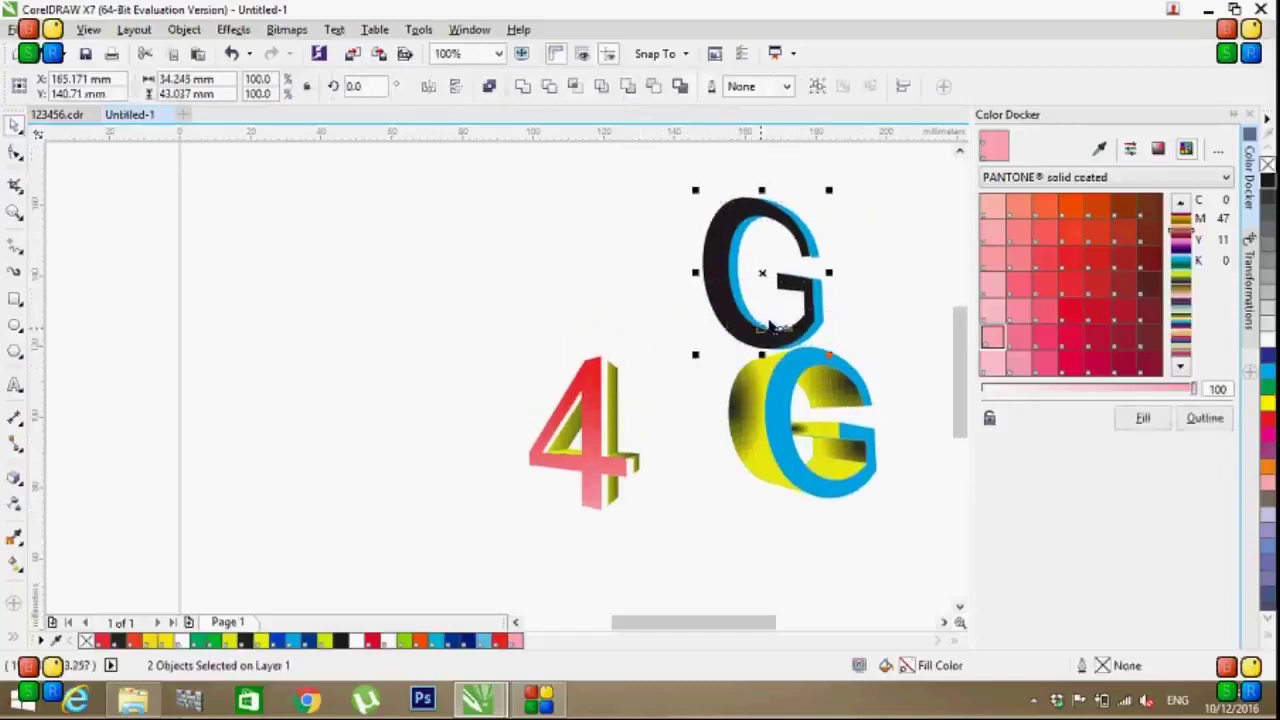
drag(762, 283, 810, 422)
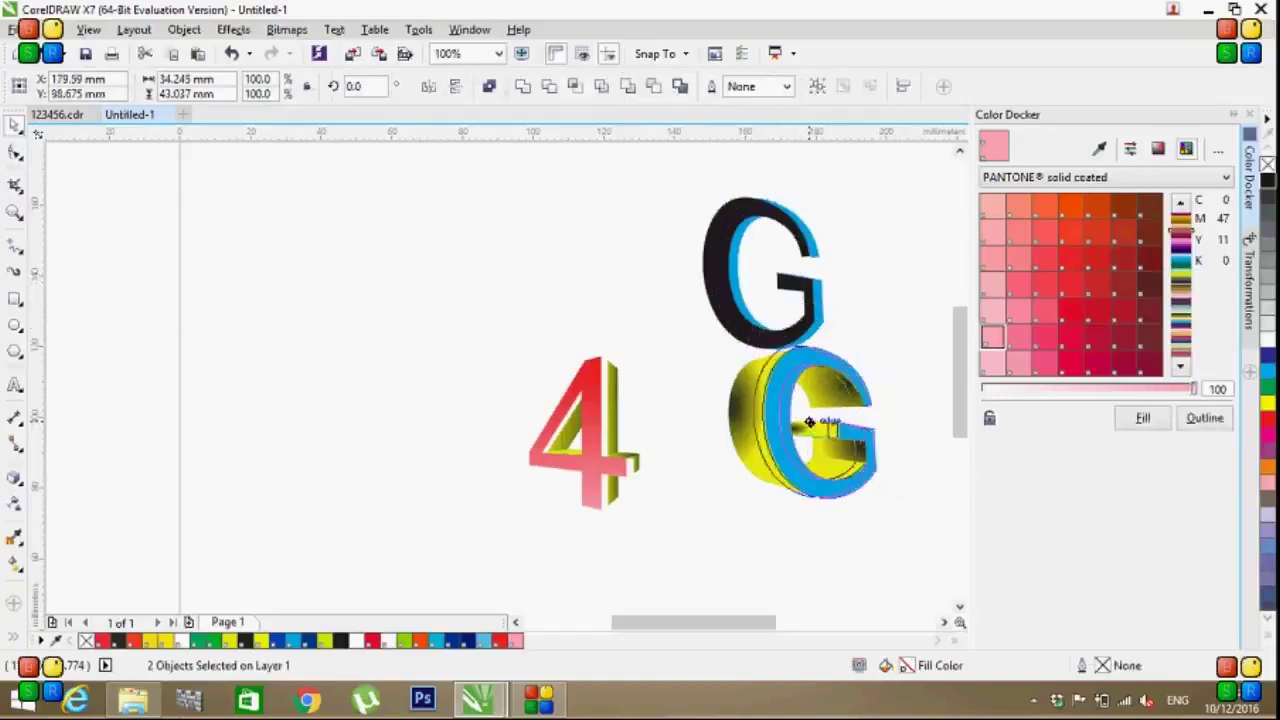
drag(810, 422, 808, 423)
scroll(851, 520, up, 2)
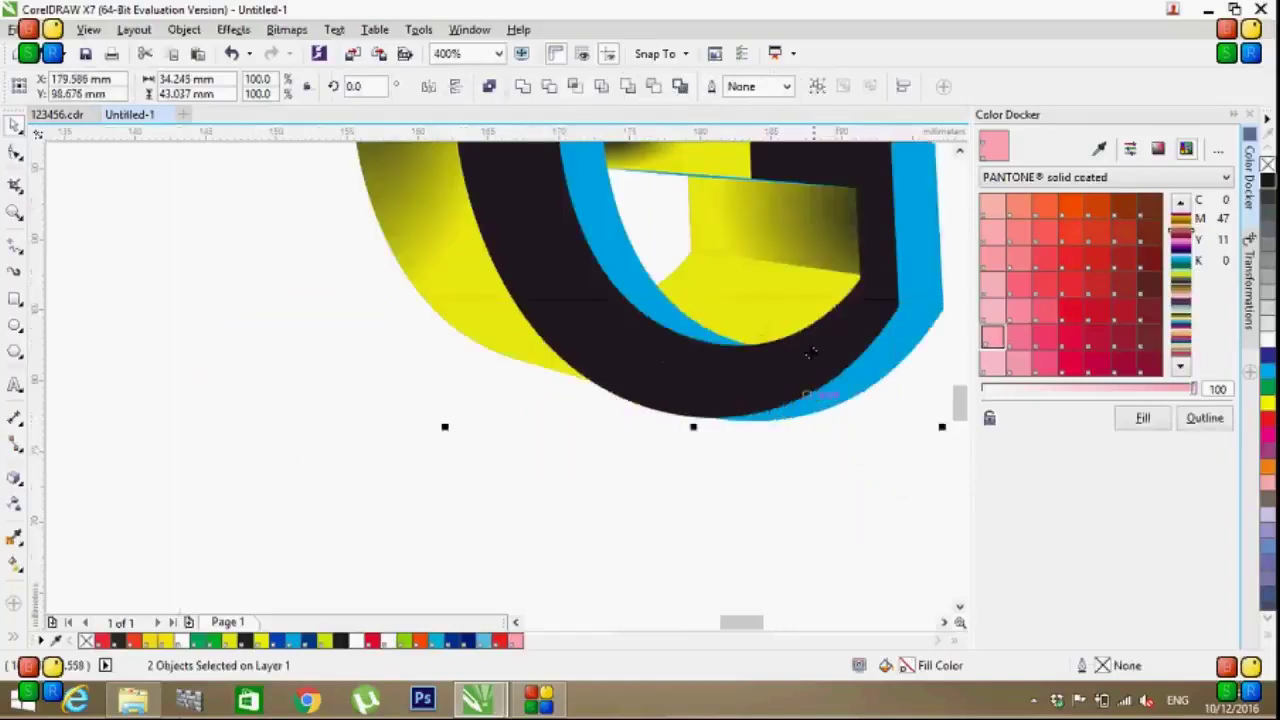
scroll(851, 520, down, 1)
Step: Fill the G's face white, send it back one level, and select the blue front face
click(1268, 345)
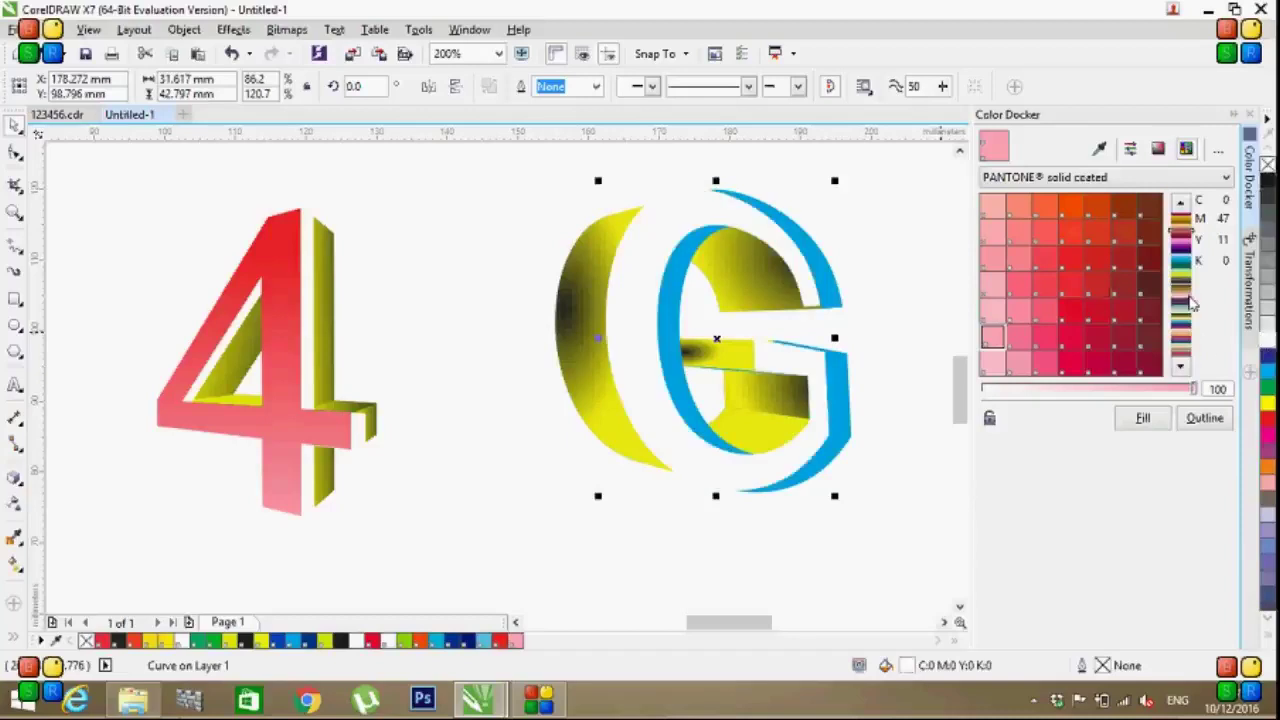
right_click(651, 249)
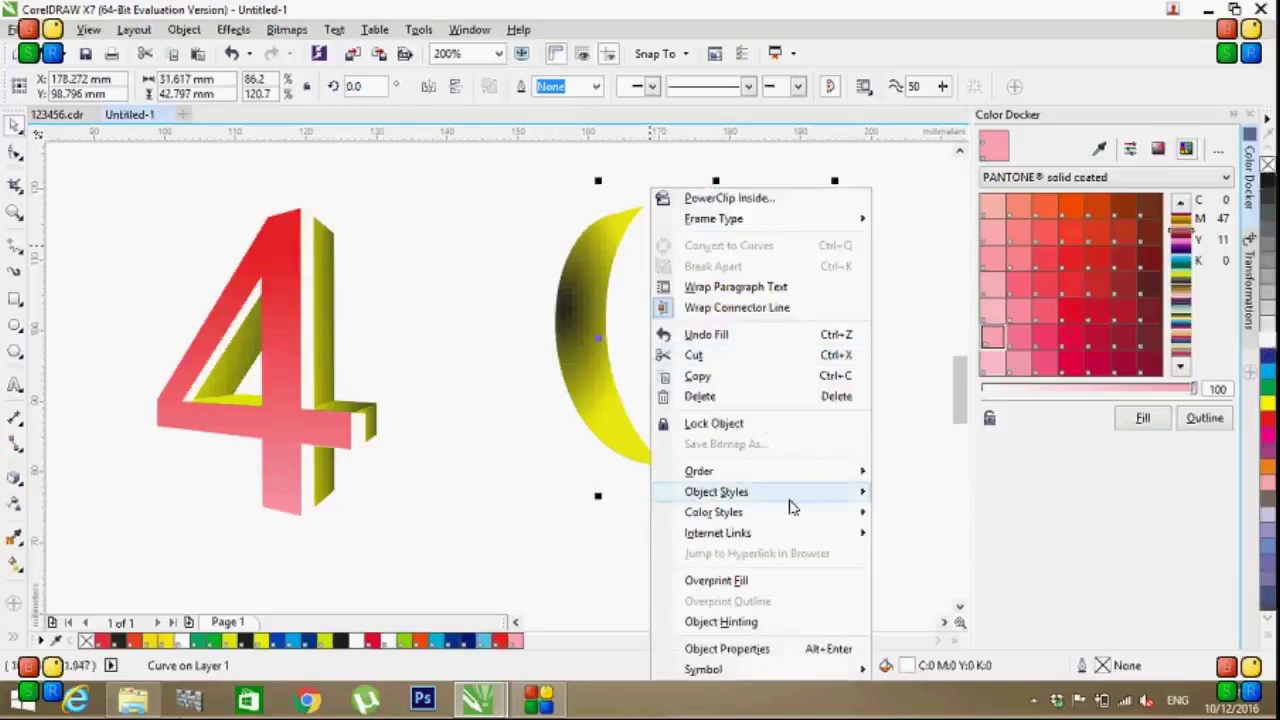
mouse_move(760, 471)
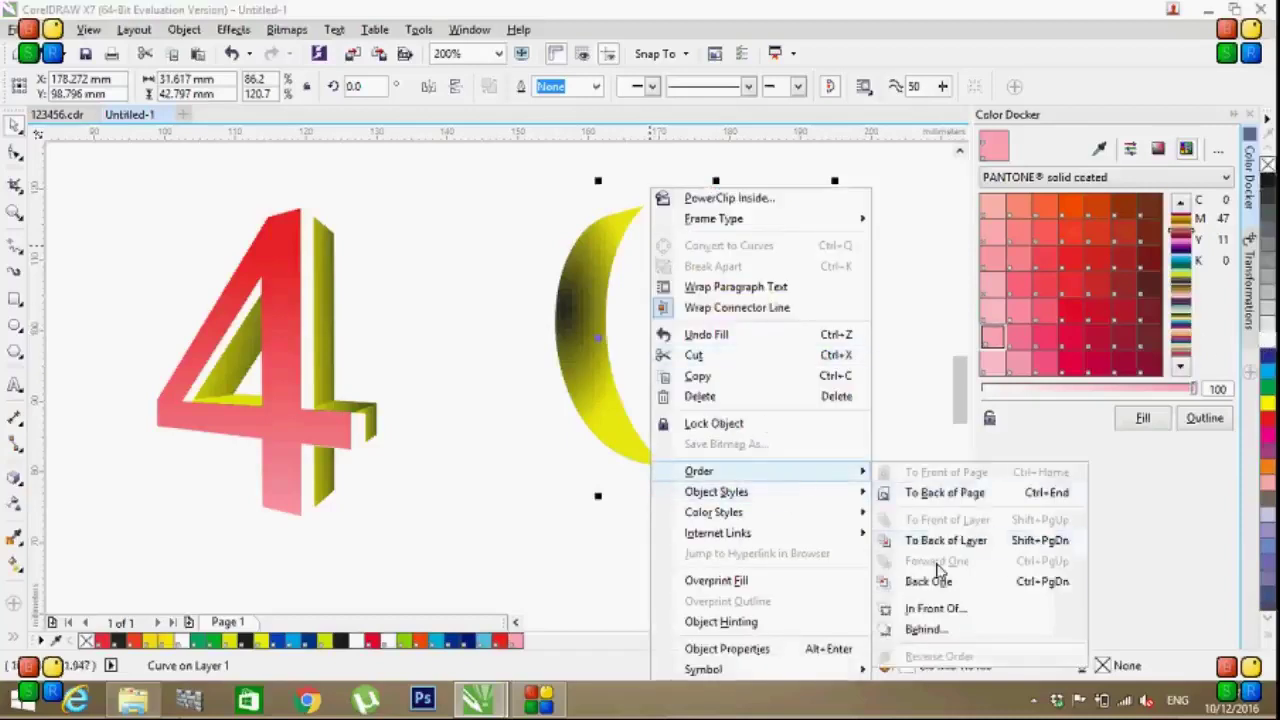
click(935, 583)
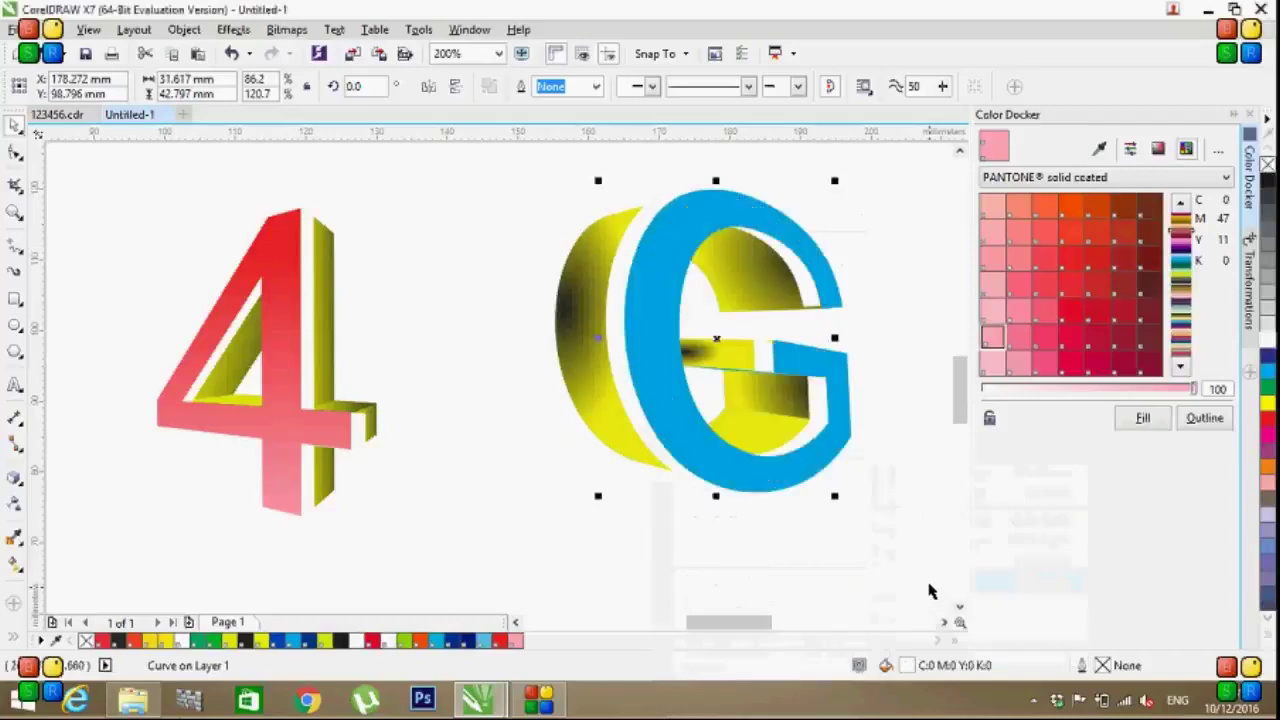
click(905, 300)
click(846, 380)
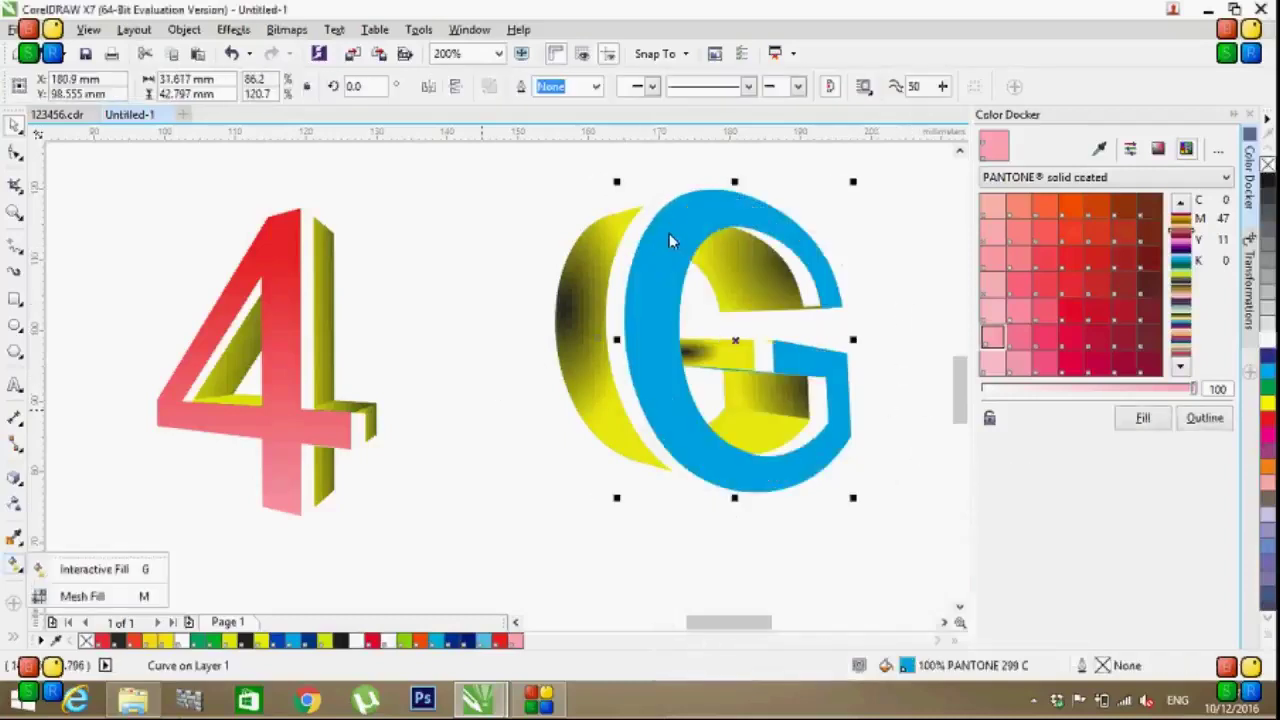
click(15, 565)
Step: Lay a vertical fountain fill on the G face, dark blue at top and lighter blue at bottom
drag(664, 236, 673, 515)
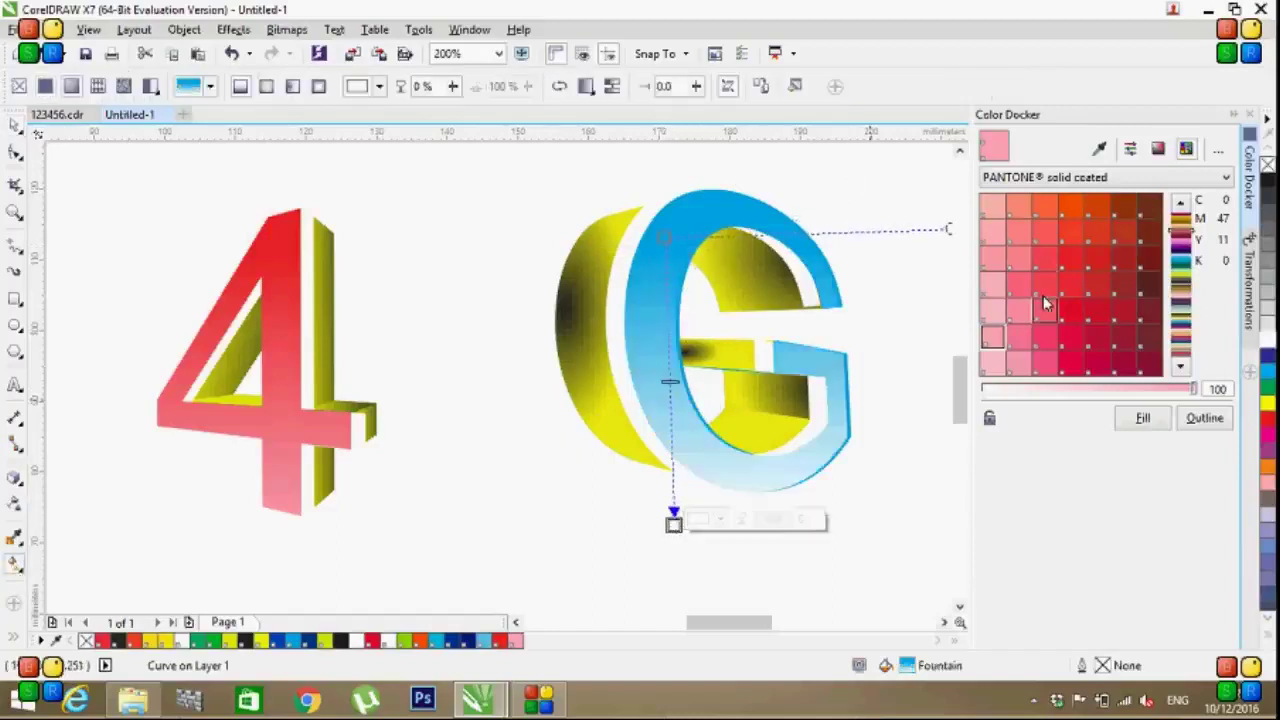
click(1181, 260)
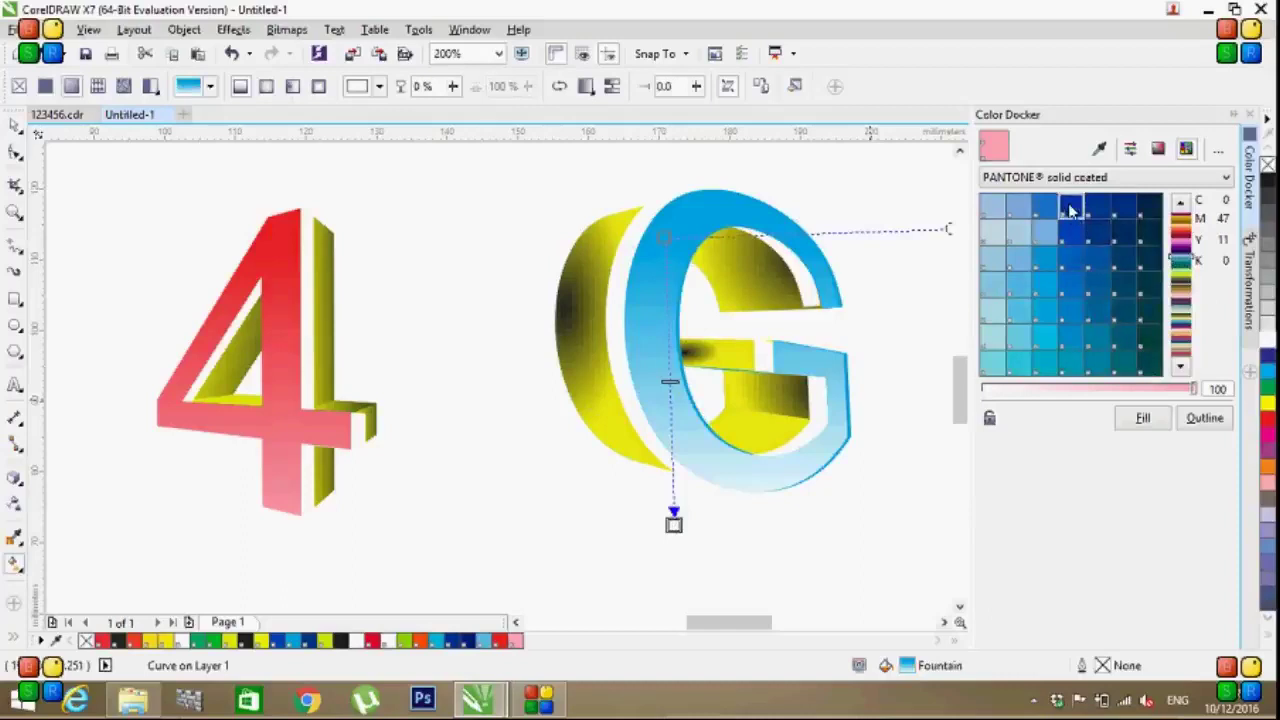
click(1070, 207)
click(666, 236)
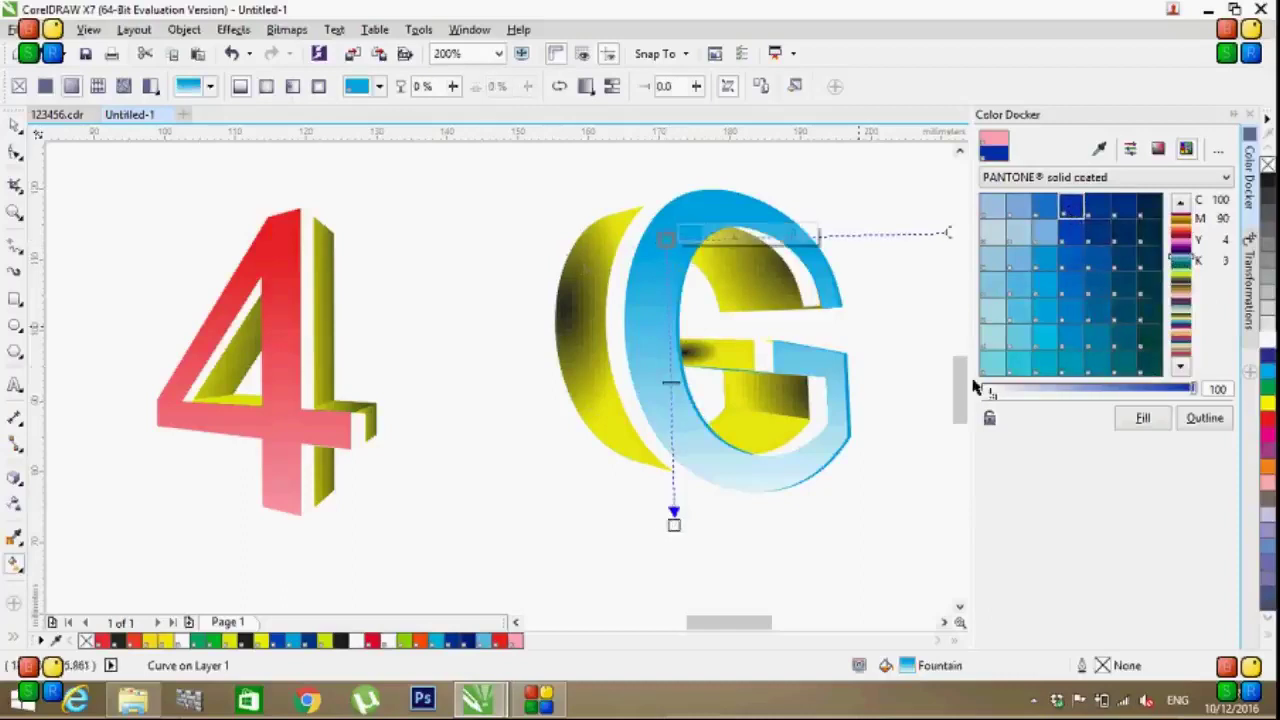
click(1145, 419)
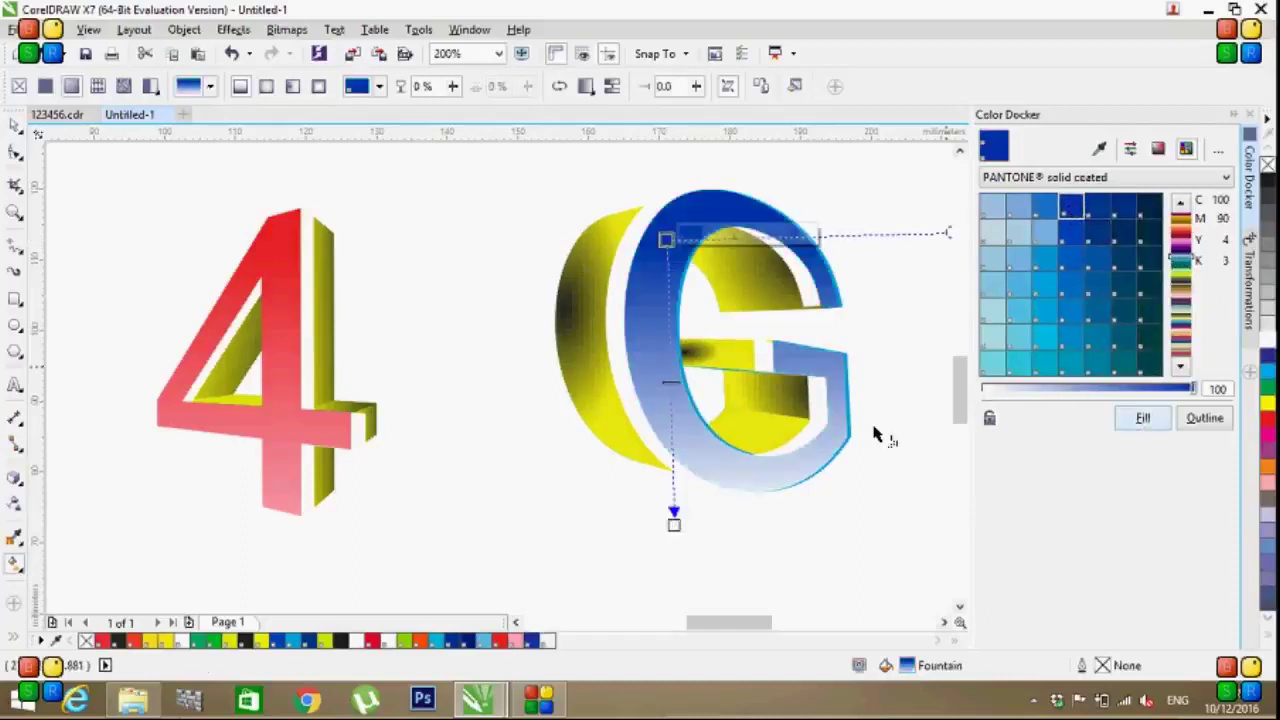
click(673, 515)
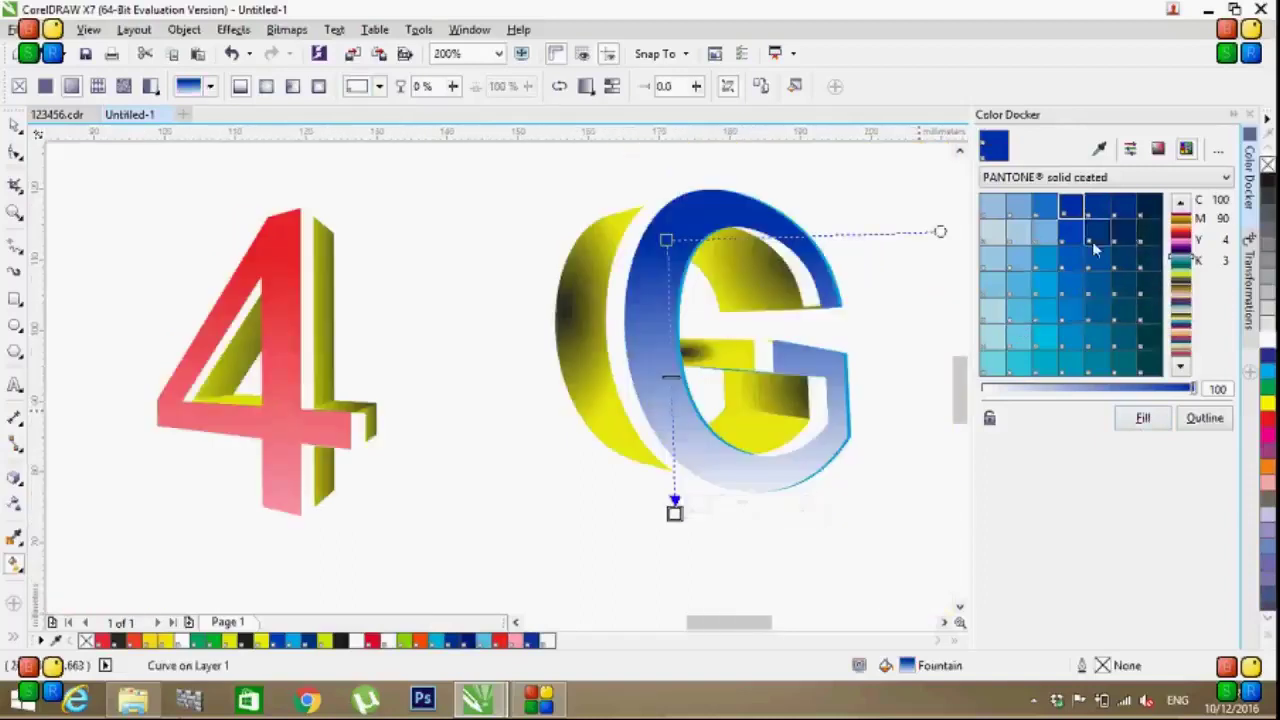
click(1044, 258)
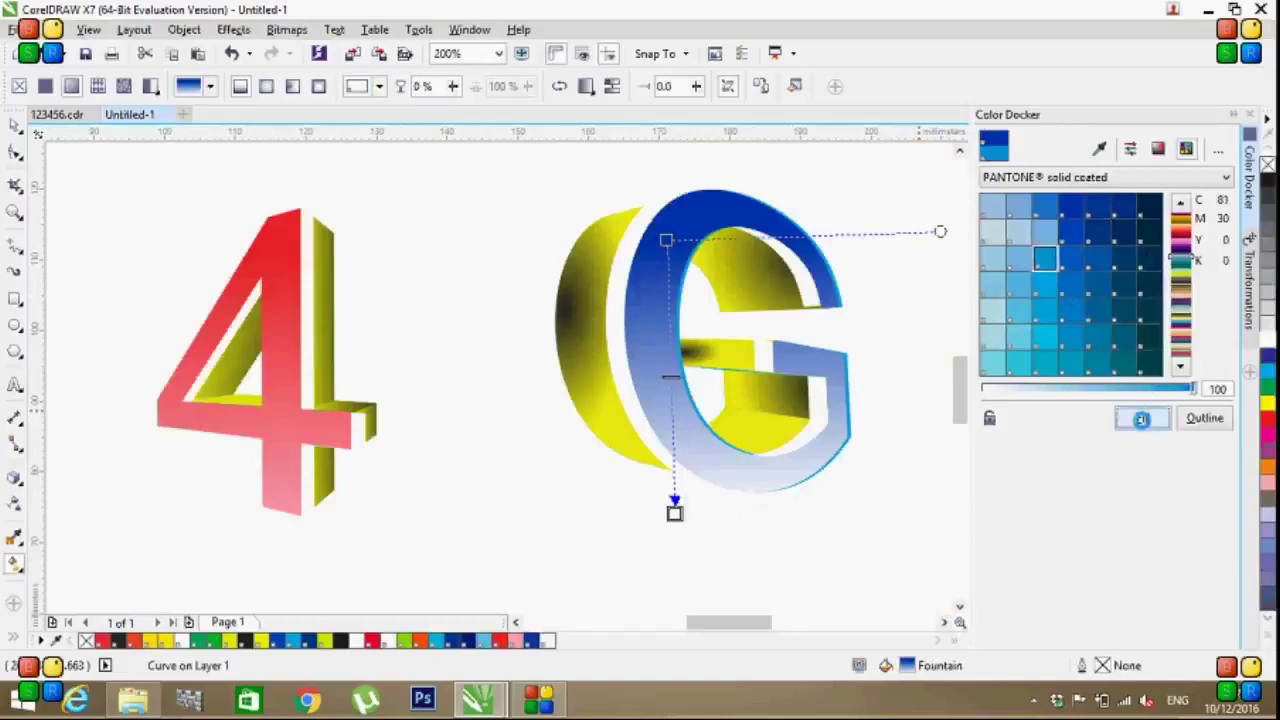
click(1143, 418)
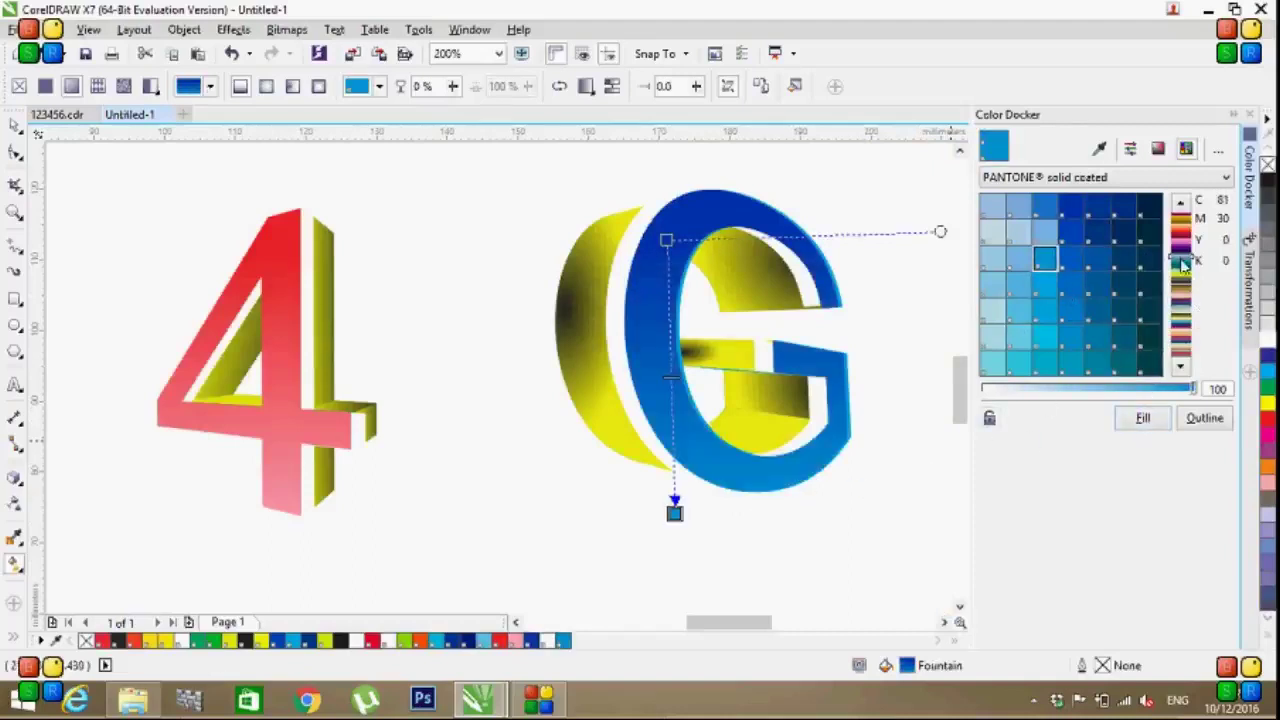
Step: Change the G gradient's bottom colour to pink and nudge its start point lower
click(1178, 270)
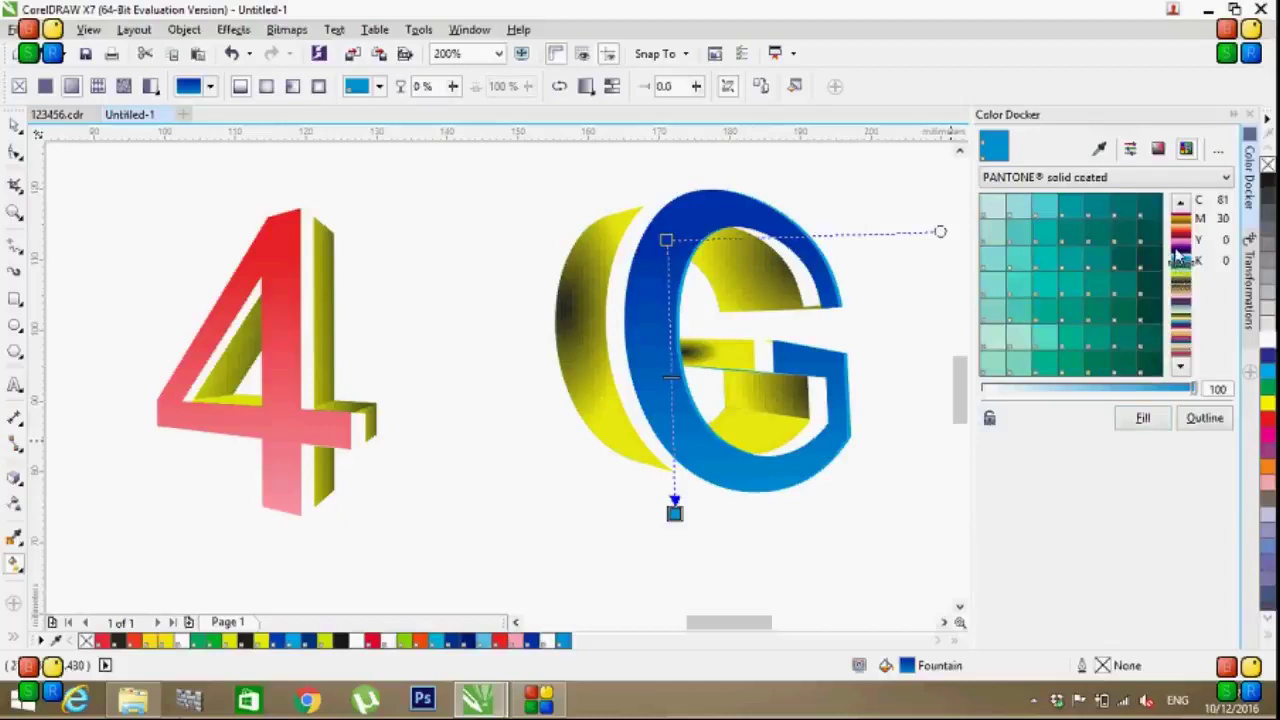
click(1180, 248)
click(1180, 240)
click(1047, 287)
click(1143, 418)
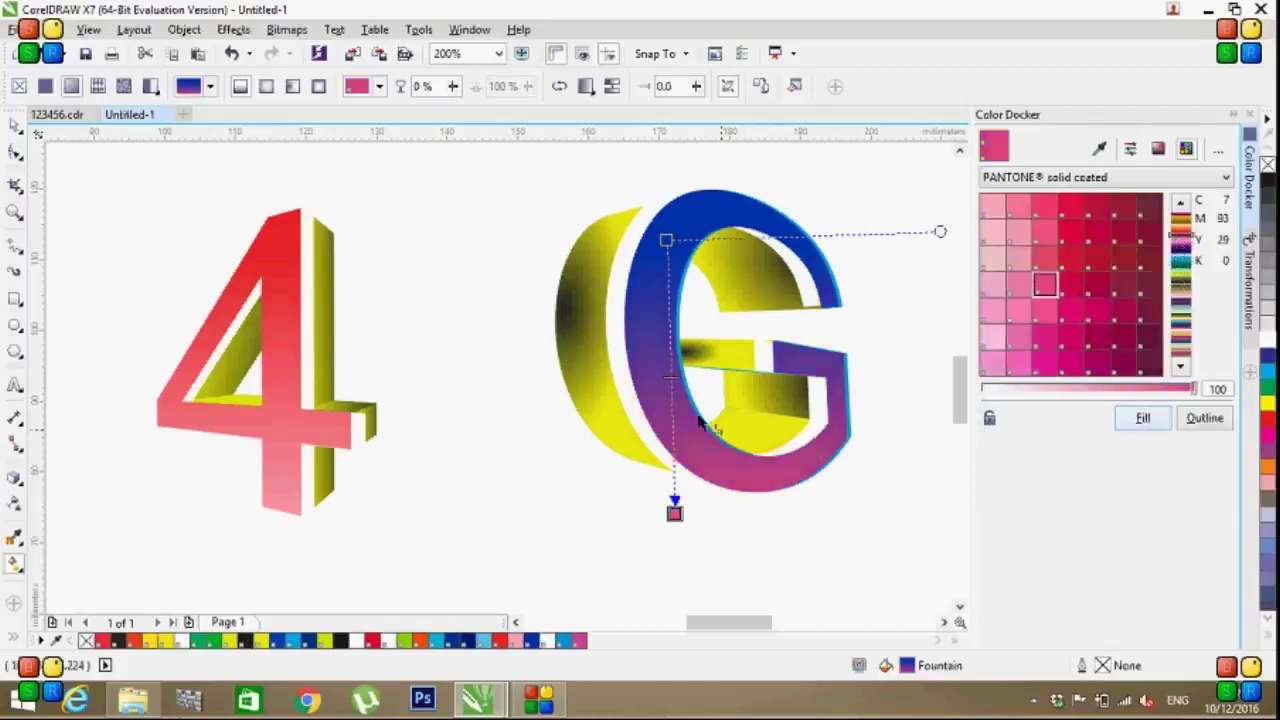
drag(666, 240, 666, 245)
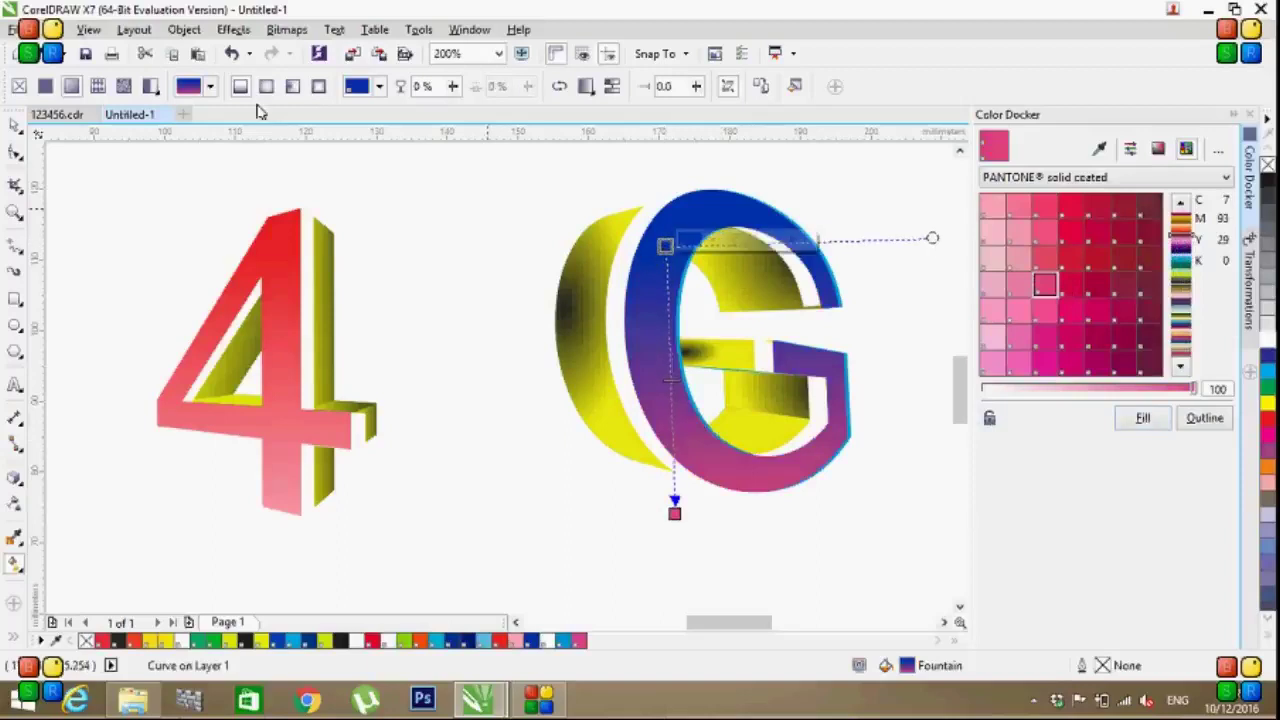
click(15, 122)
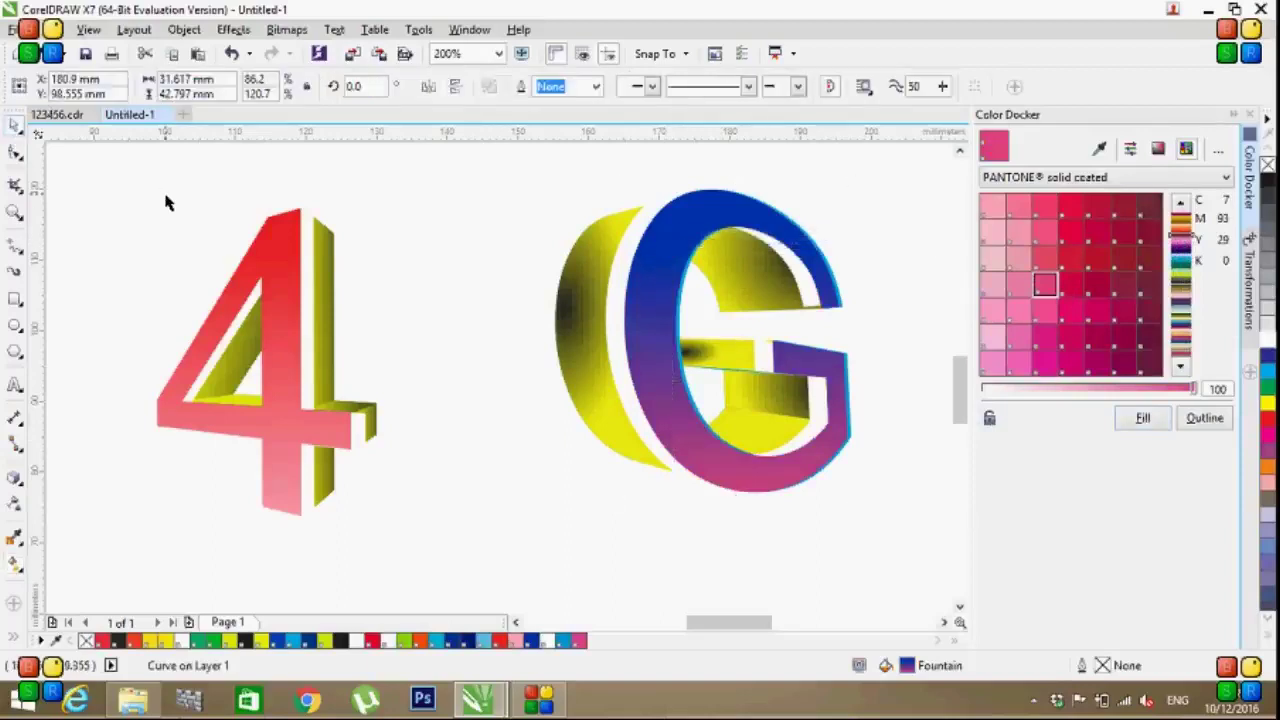
click(166, 200)
Step: Shrink both letters together and push the 4 right up against the G
drag(98, 150, 916, 528)
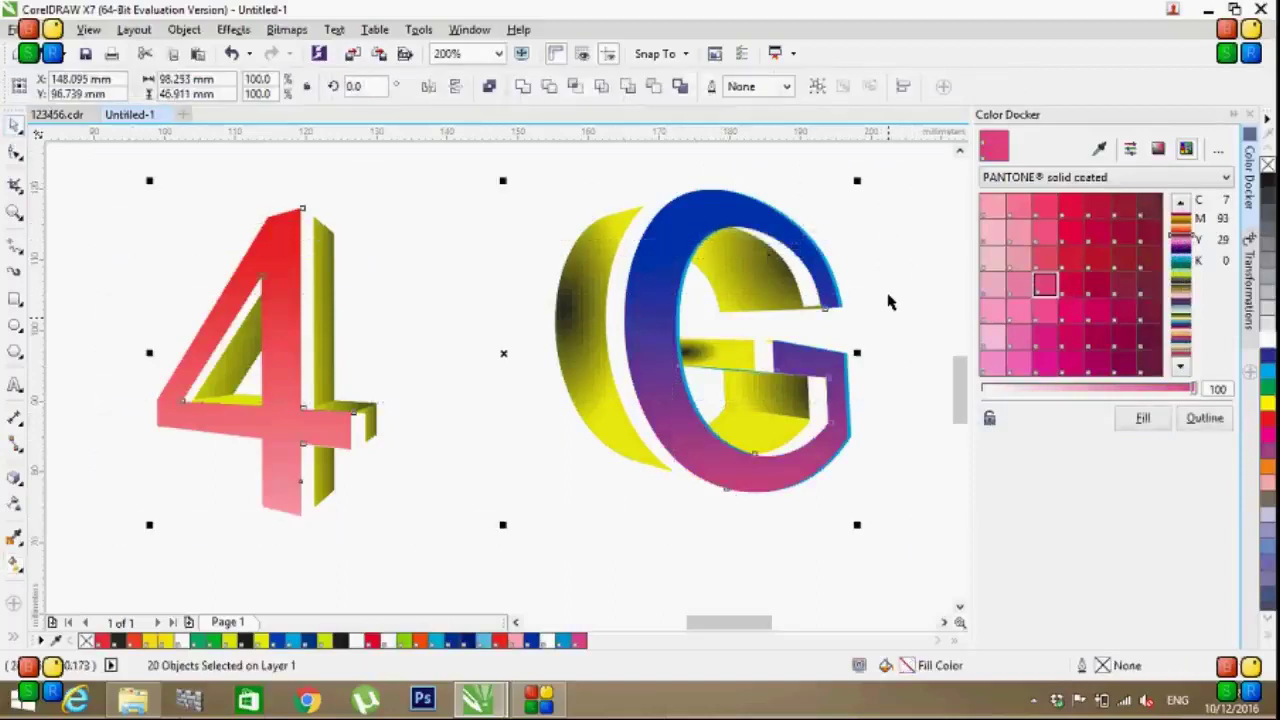
drag(856, 180, 686, 258)
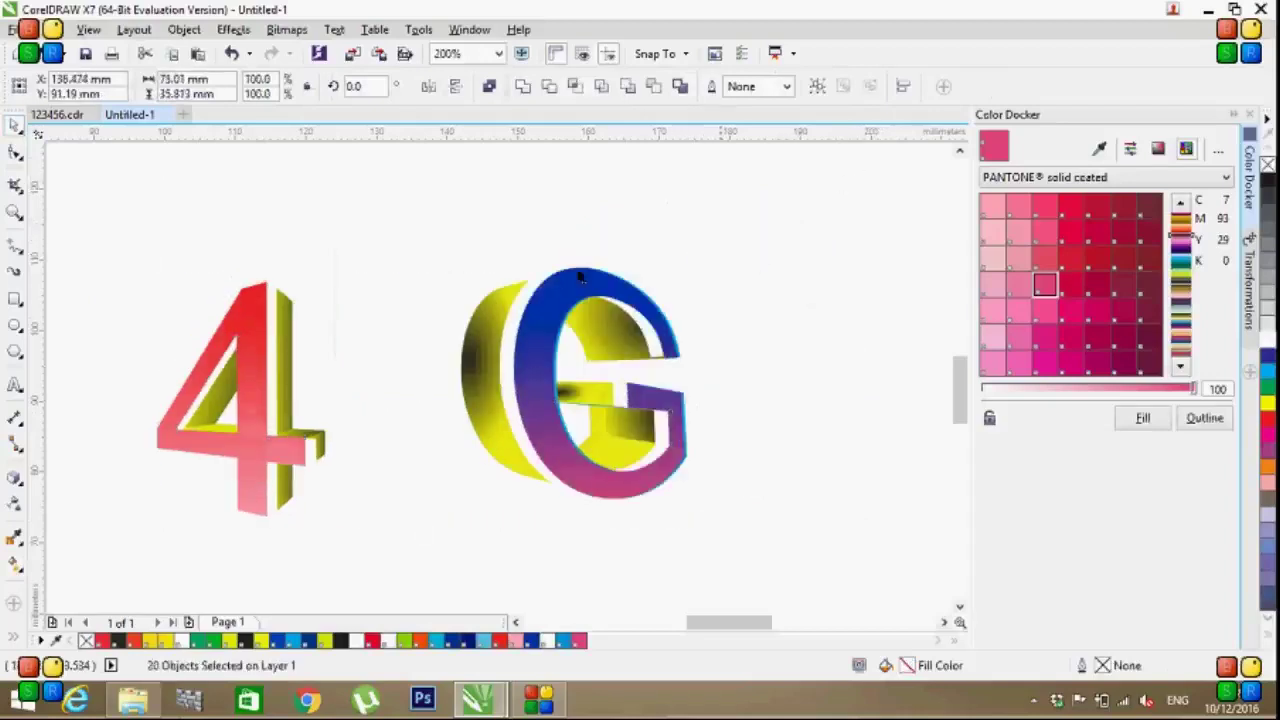
click(416, 255)
drag(270, 330, 440, 330)
Step: Send the 4 behind the G and nudge the G slightly up and right
right_click(518, 360)
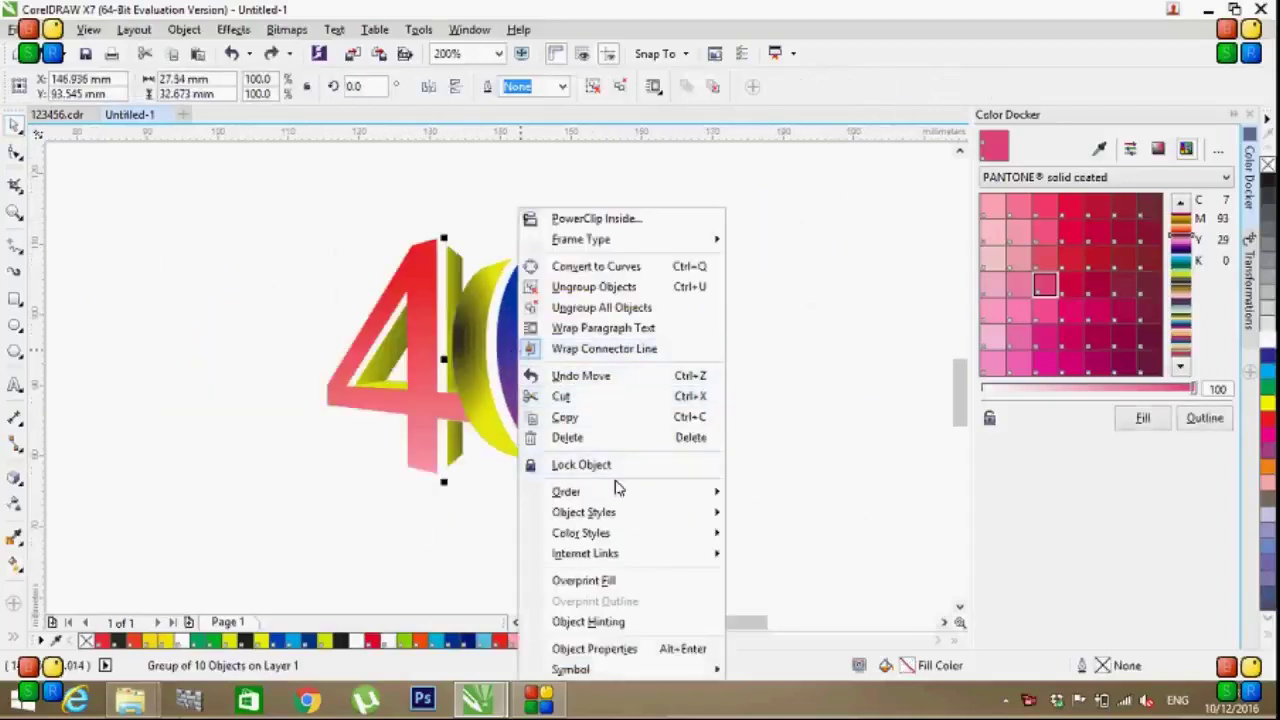
mouse_move(566, 491)
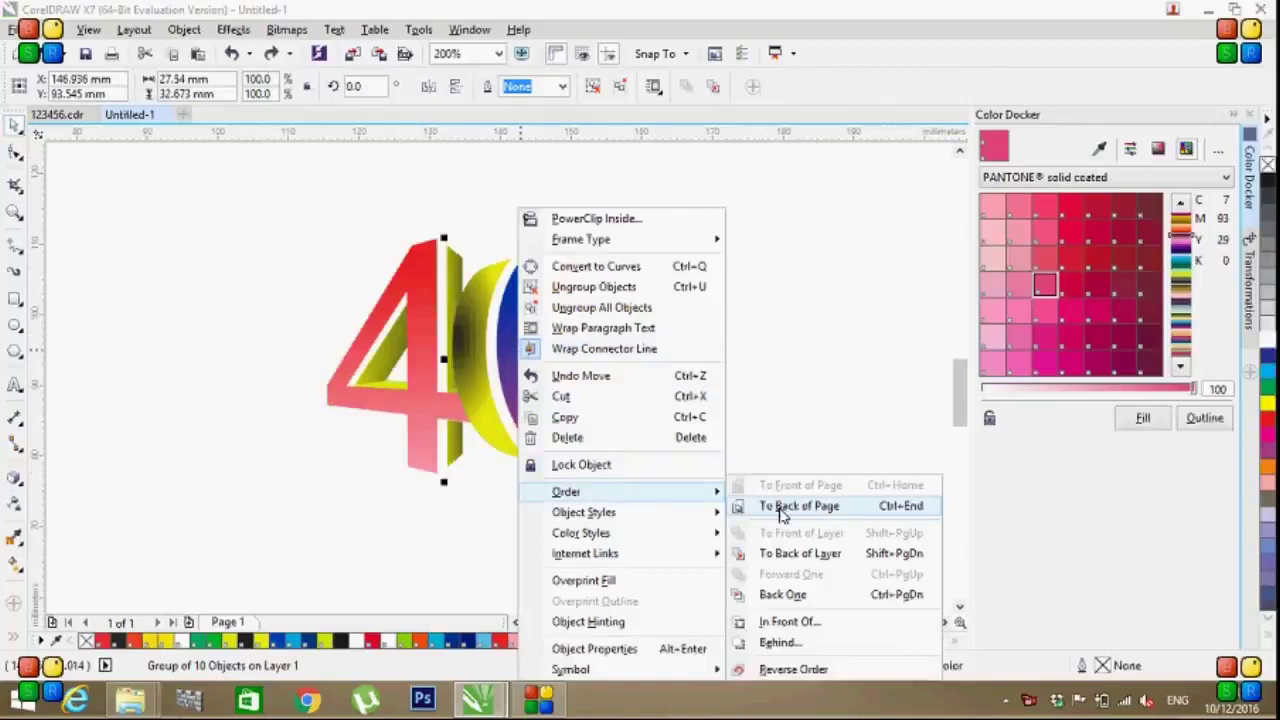
click(783, 508)
click(774, 394)
click(505, 342)
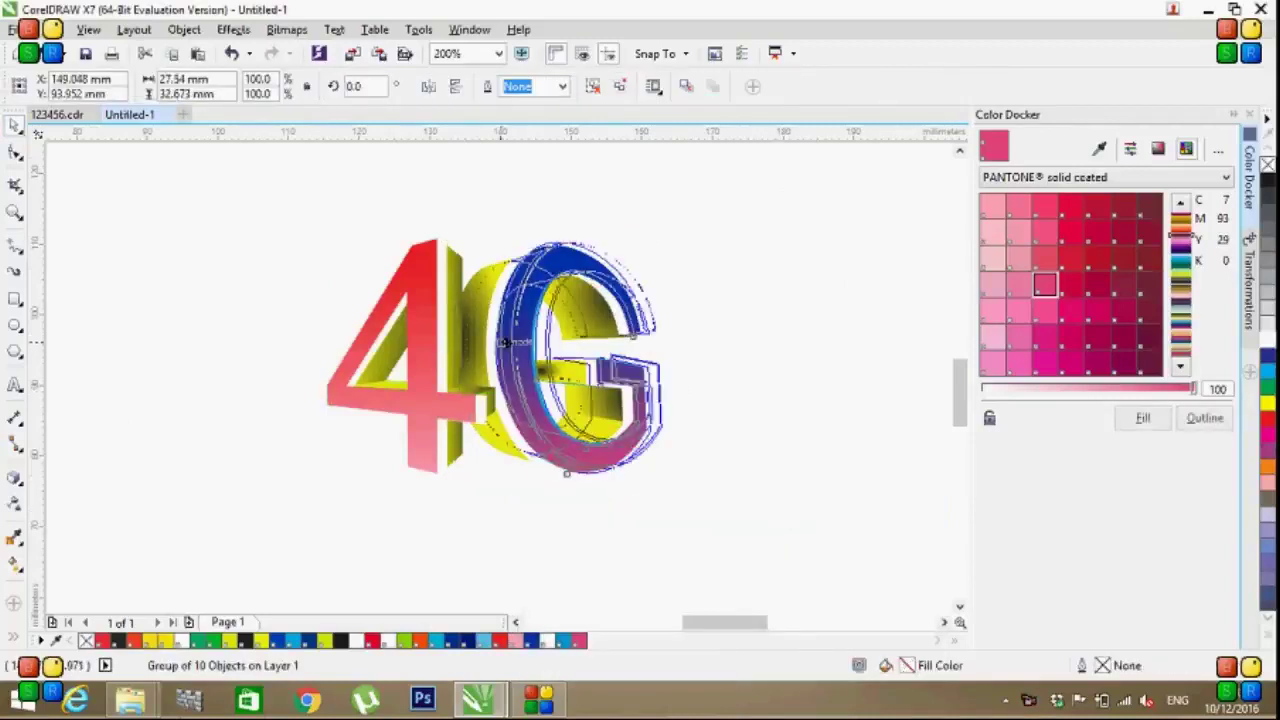
drag(505, 342, 509, 337)
drag(246, 171, 734, 516)
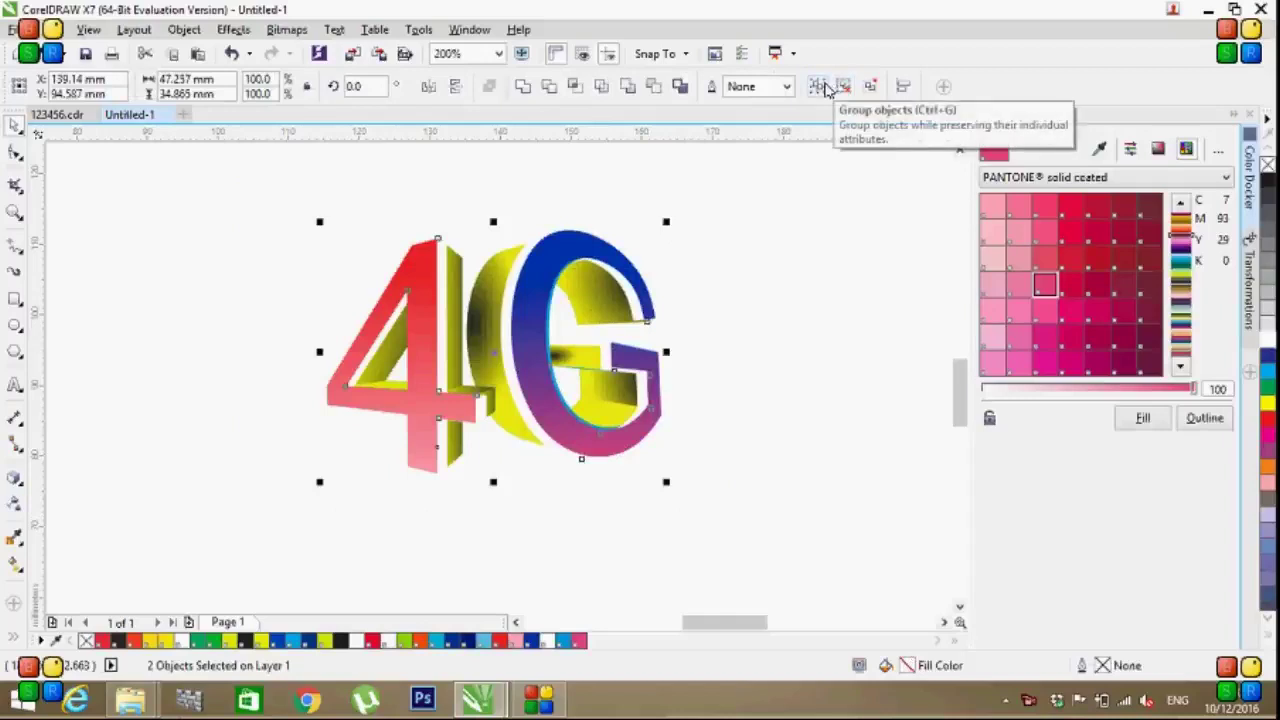
Step: Group the 4 and G, then drop a vertically mirrored copy directly beneath as a reflection
click(834, 283)
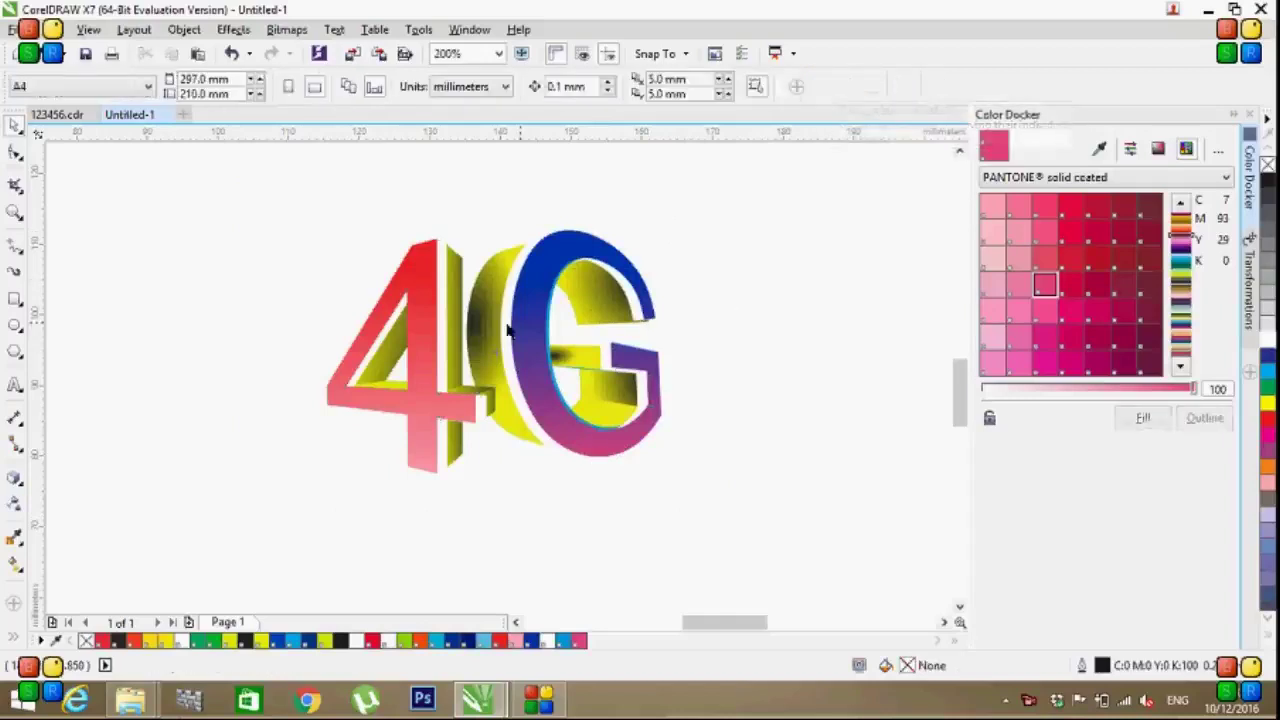
click(438, 340)
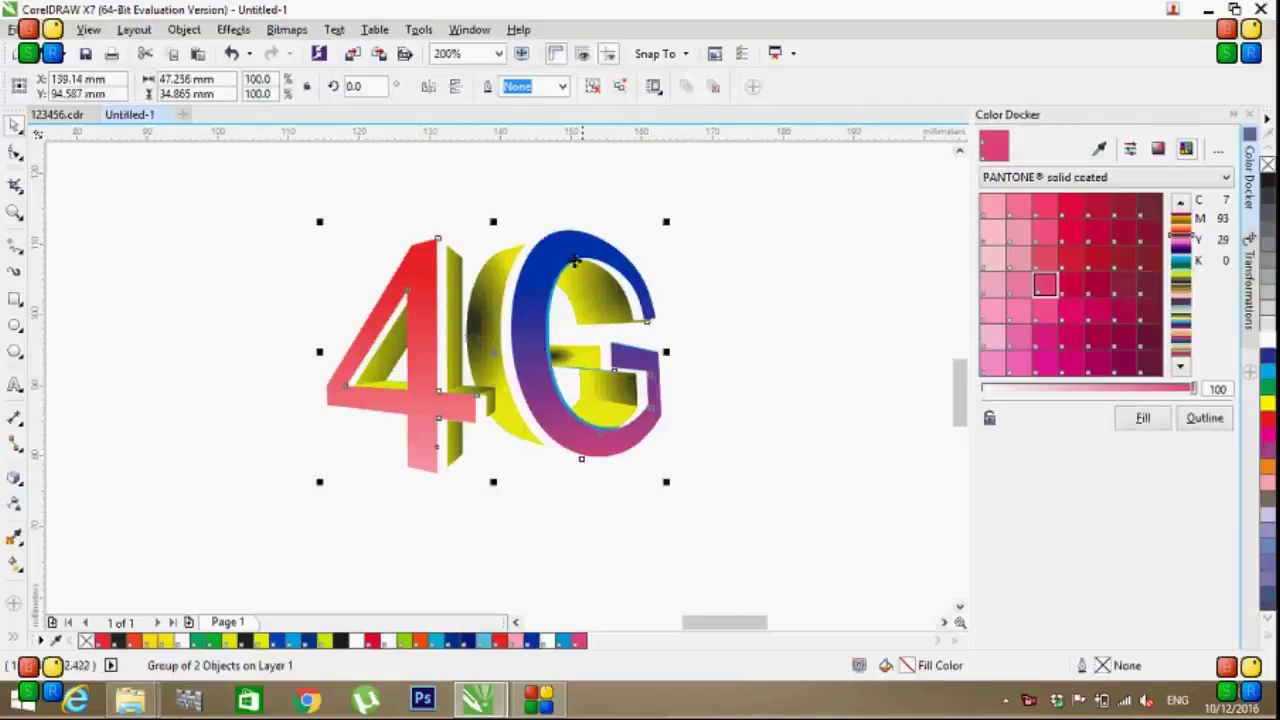
mouse_move(494, 220)
mouse_down()
mouse_move(485, 615)
mouse_move(482, 531)
mouse_up()
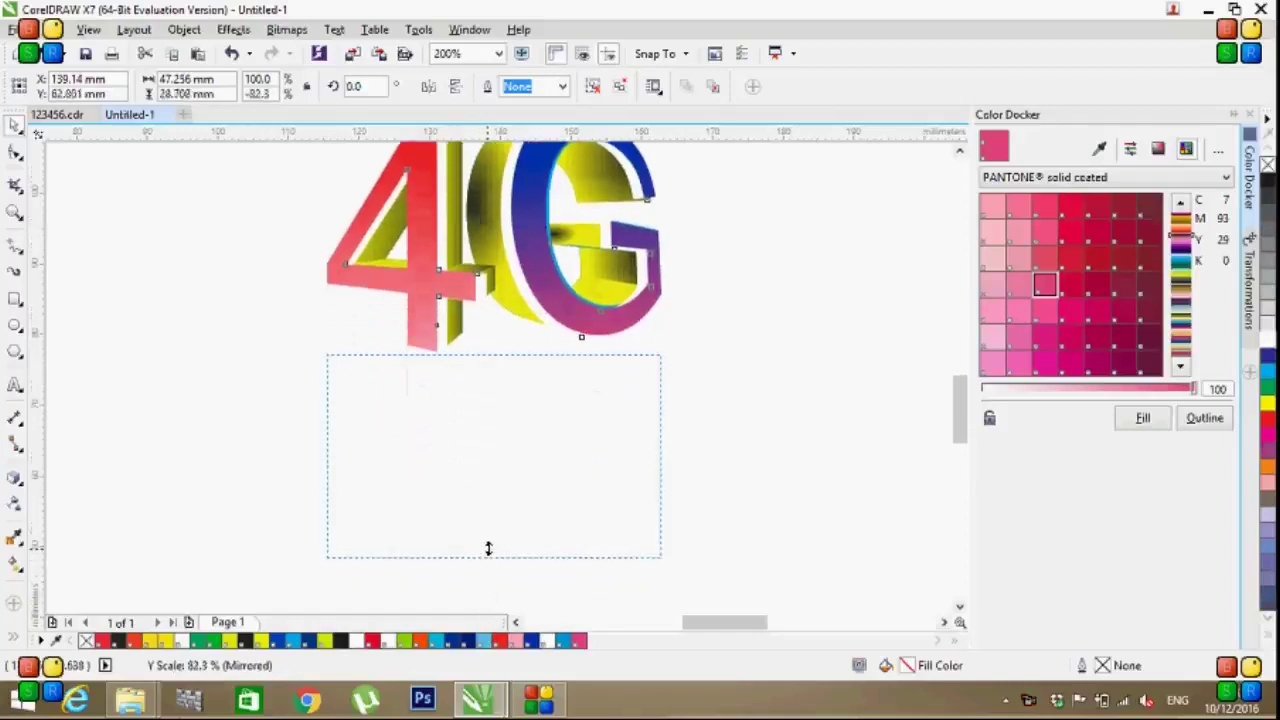
drag(490, 638, 486, 546)
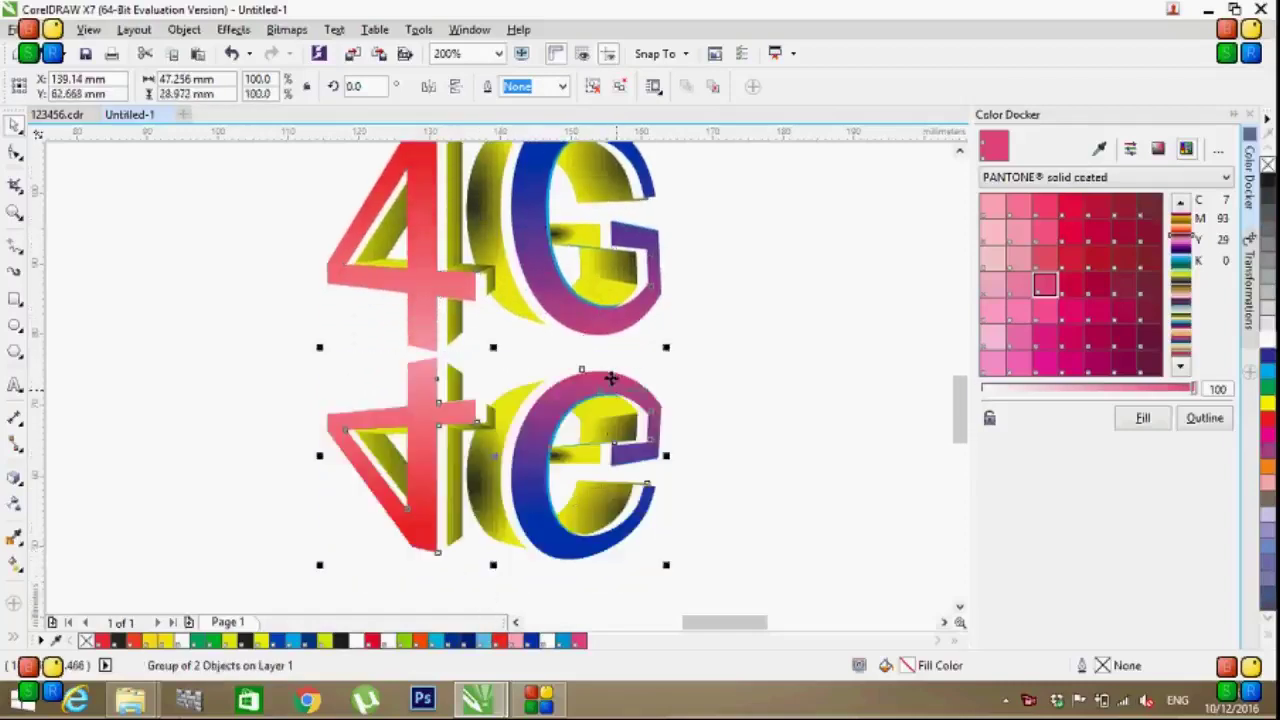
click(752, 416)
scroll(752, 416, down, 2)
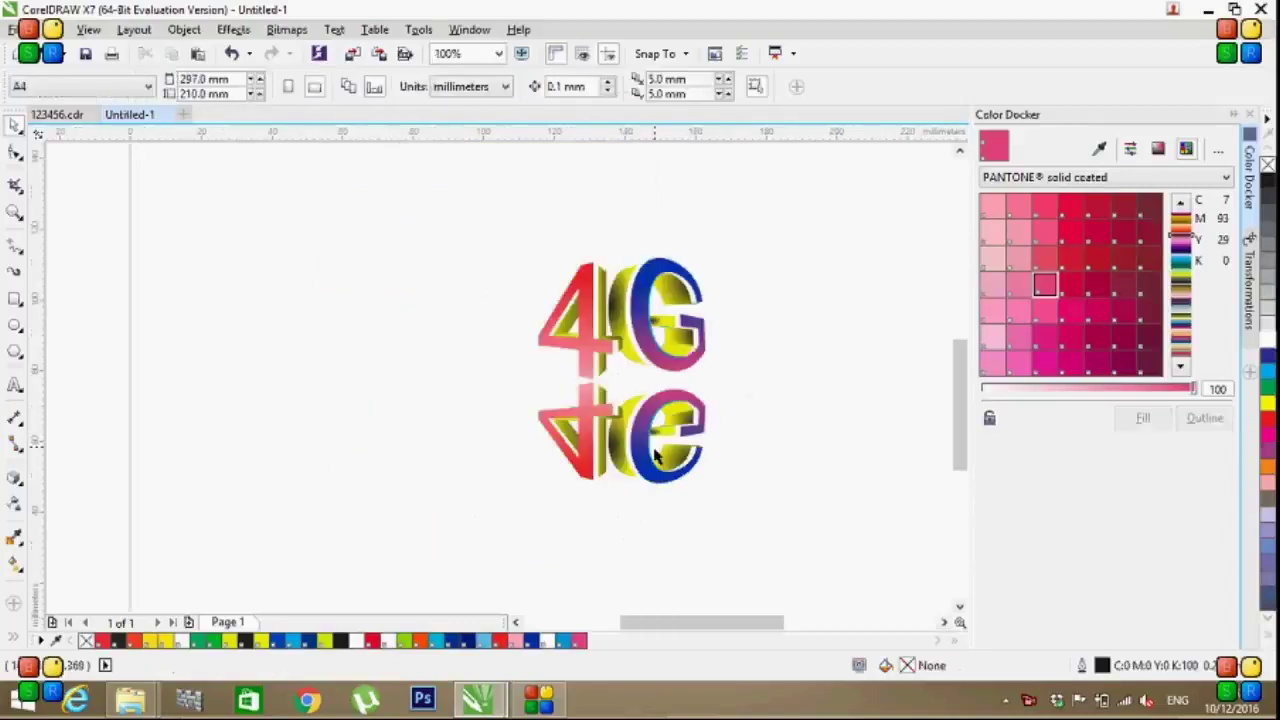
click(628, 457)
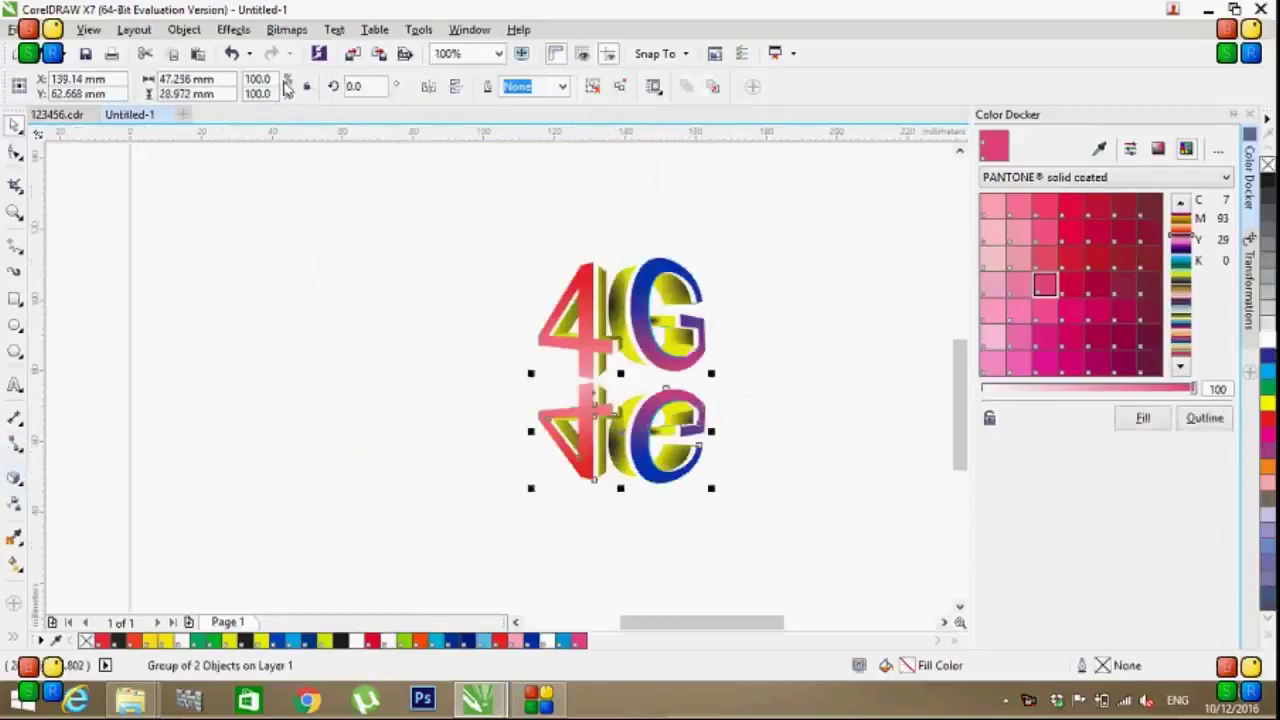
click(286, 29)
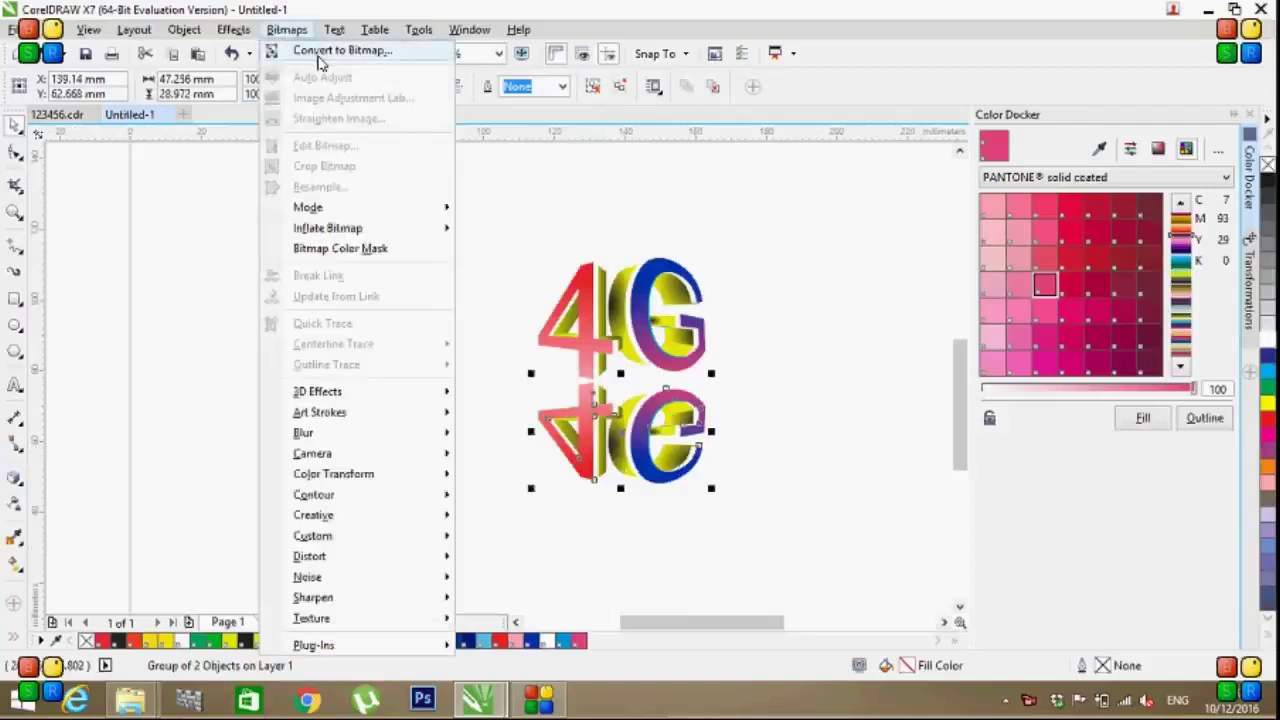
Step: Convert the mirrored 4G reflection into a bitmap
click(322, 52)
click(580, 446)
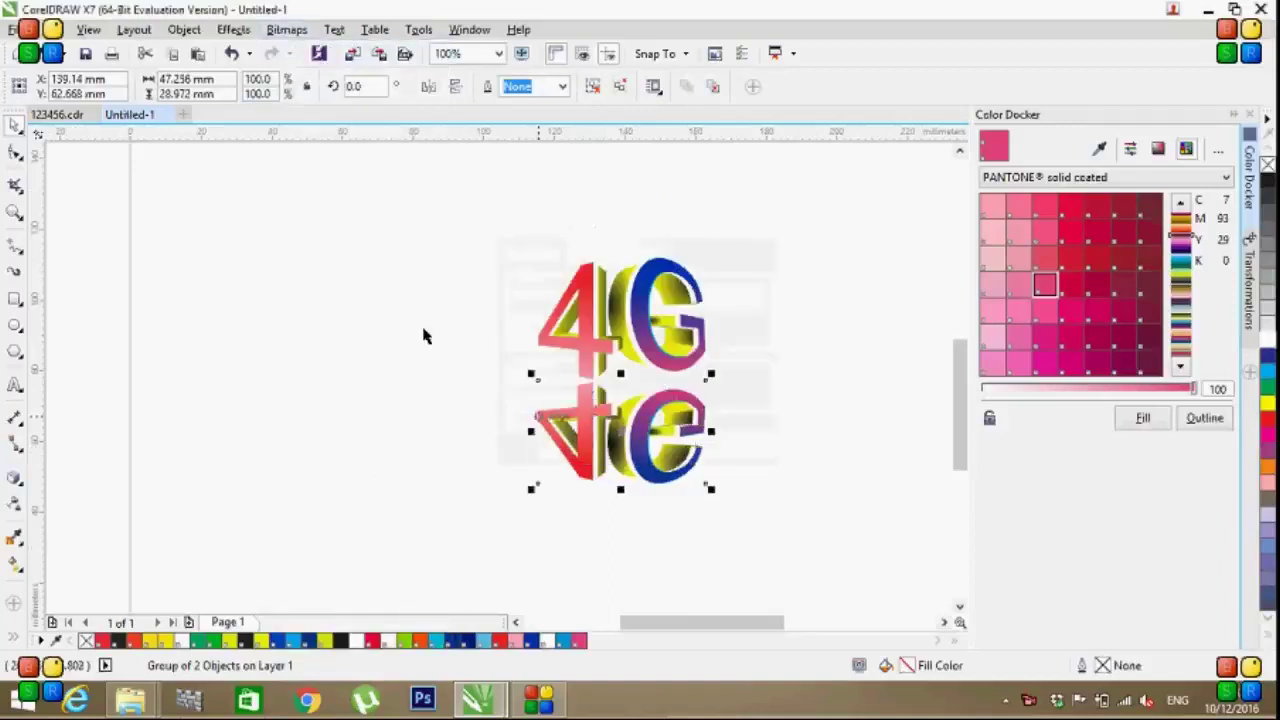
click(14, 482)
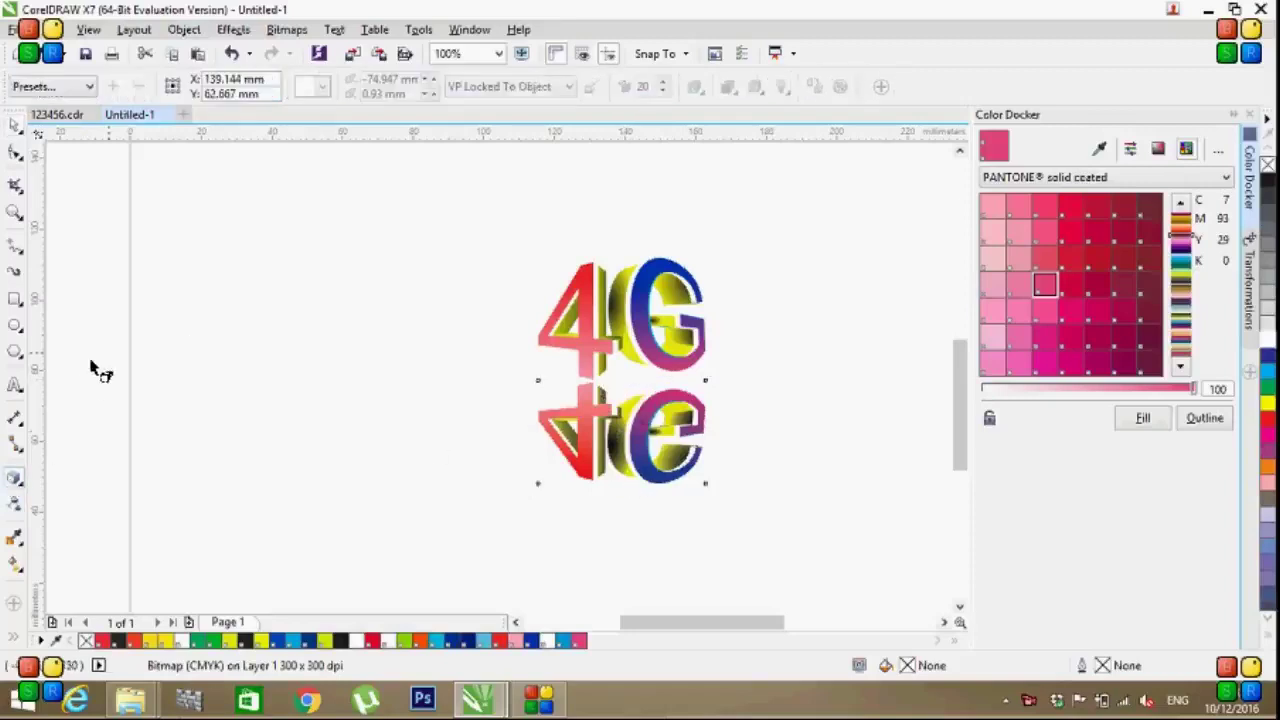
Step: Give the reflection a linear transparency fading out toward its bottom, then deselect it
click(15, 509)
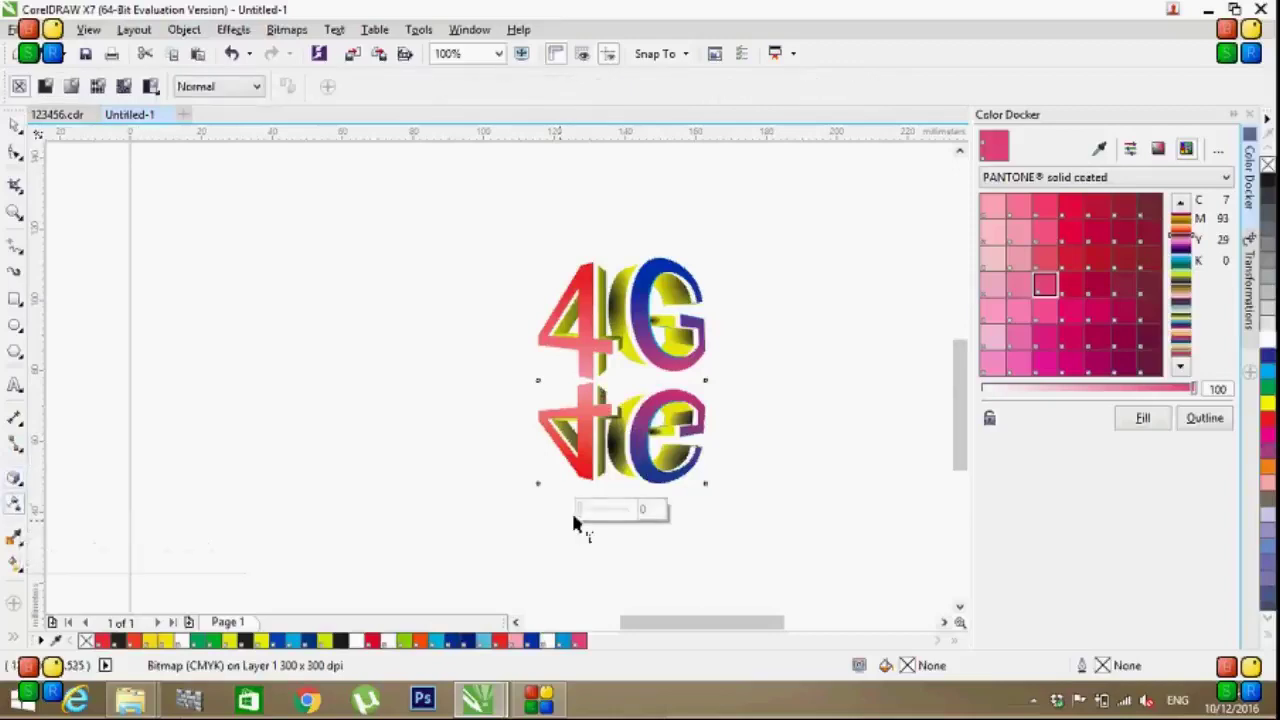
drag(621, 379, 628, 563)
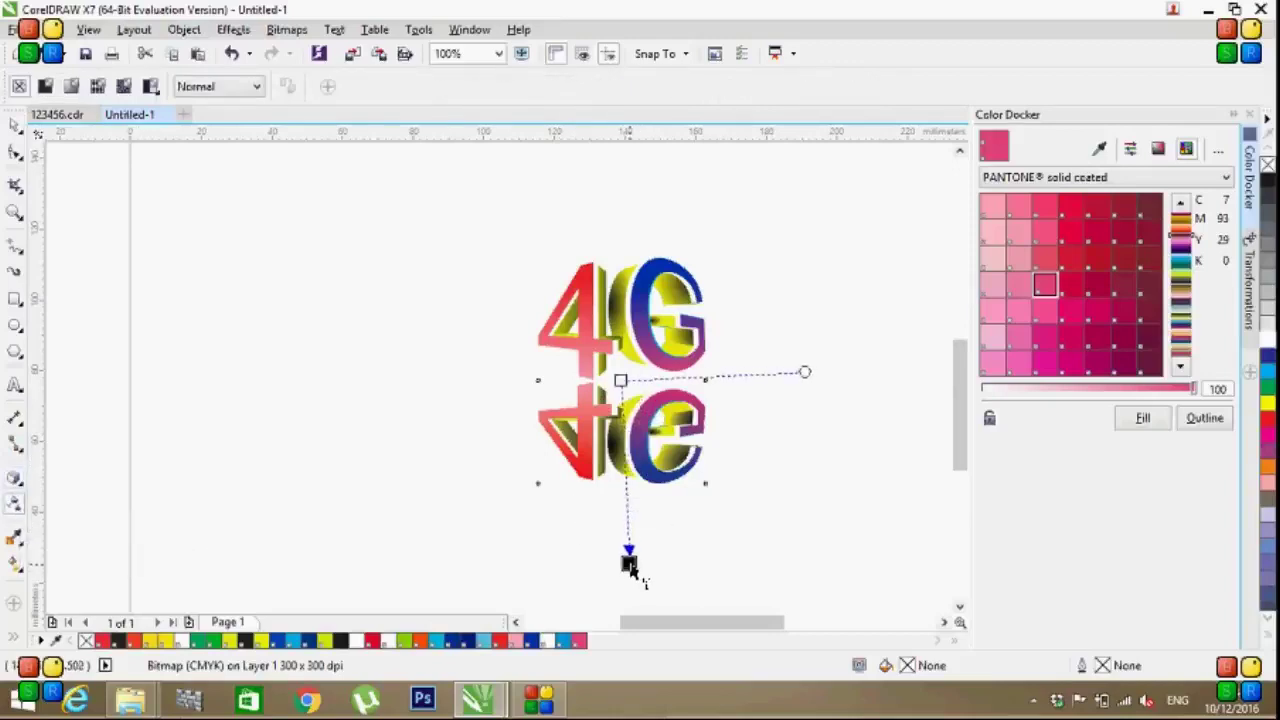
drag(621, 380, 607, 267)
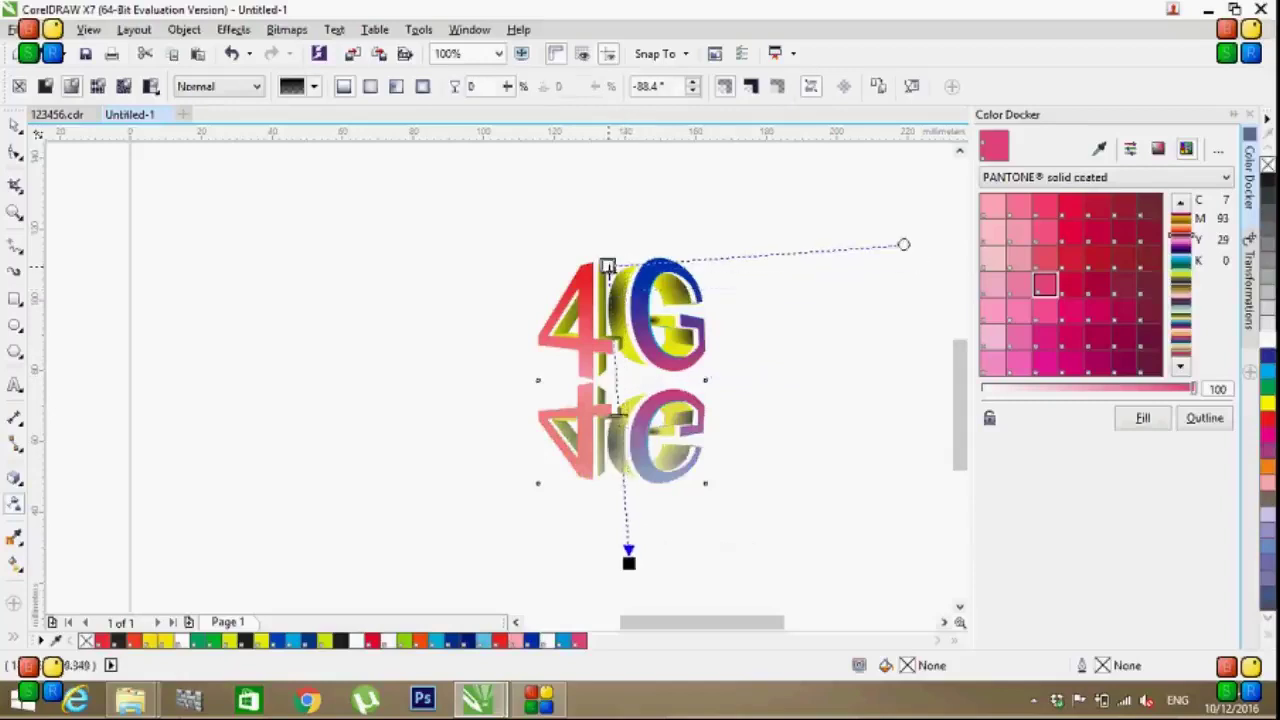
drag(628, 563, 620, 483)
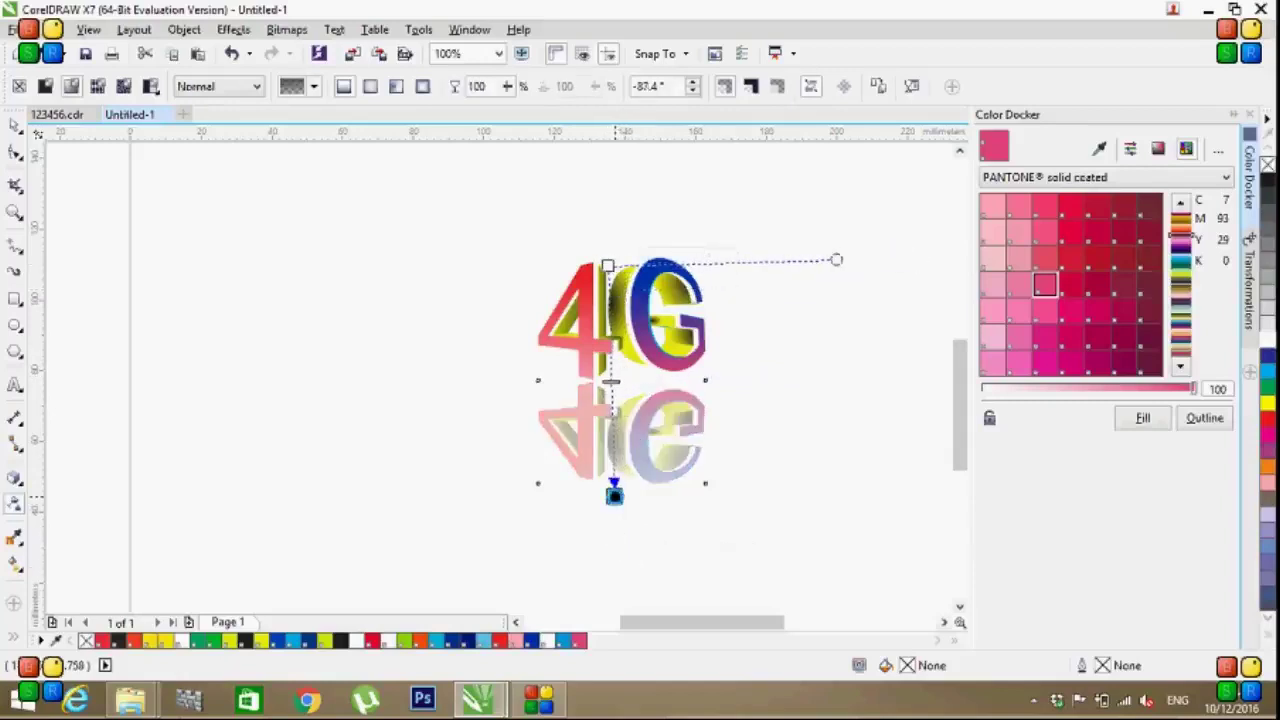
drag(620, 483, 611, 490)
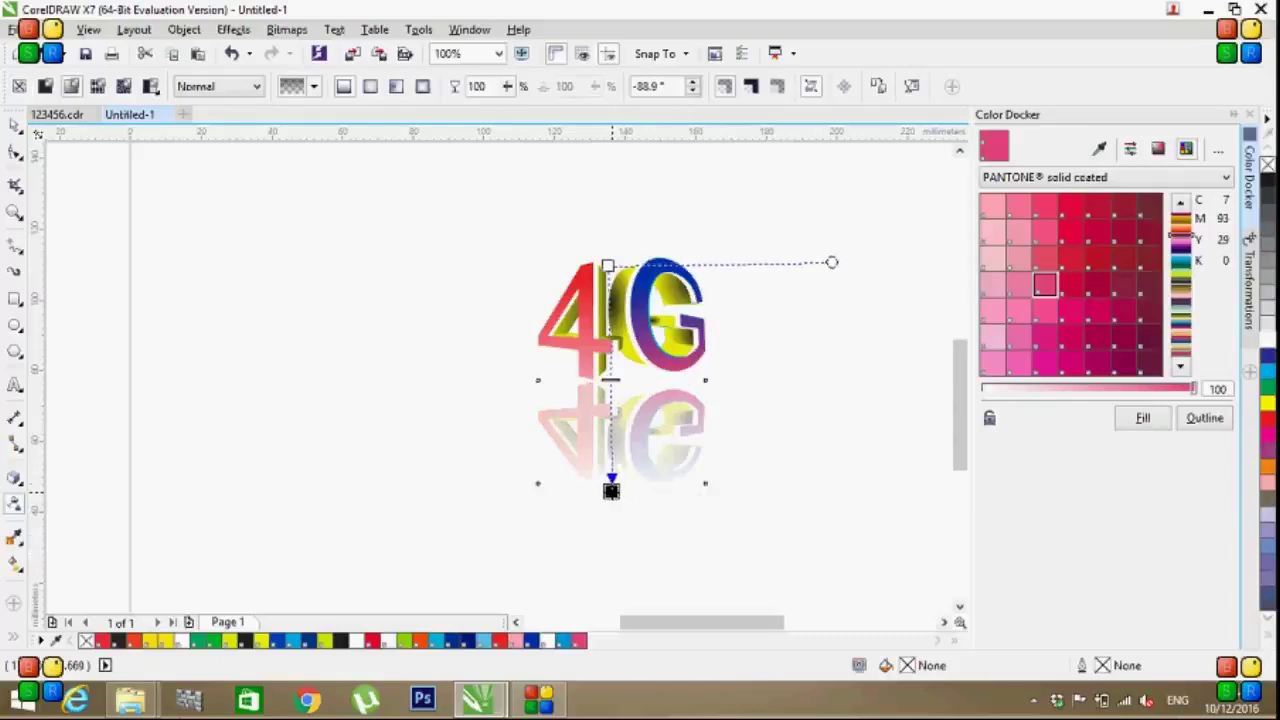
click(150, 375)
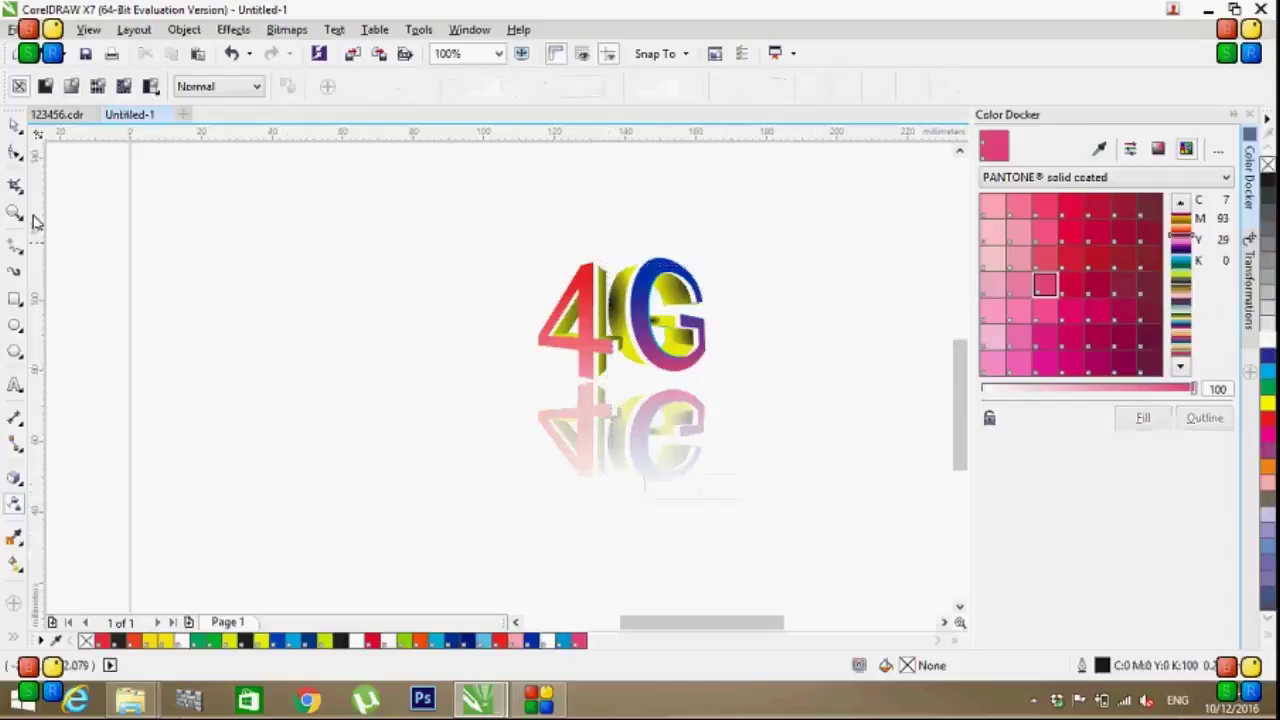
Step: Type the text 'Ak' left of the 4G logo and start a new blank document
click(15, 127)
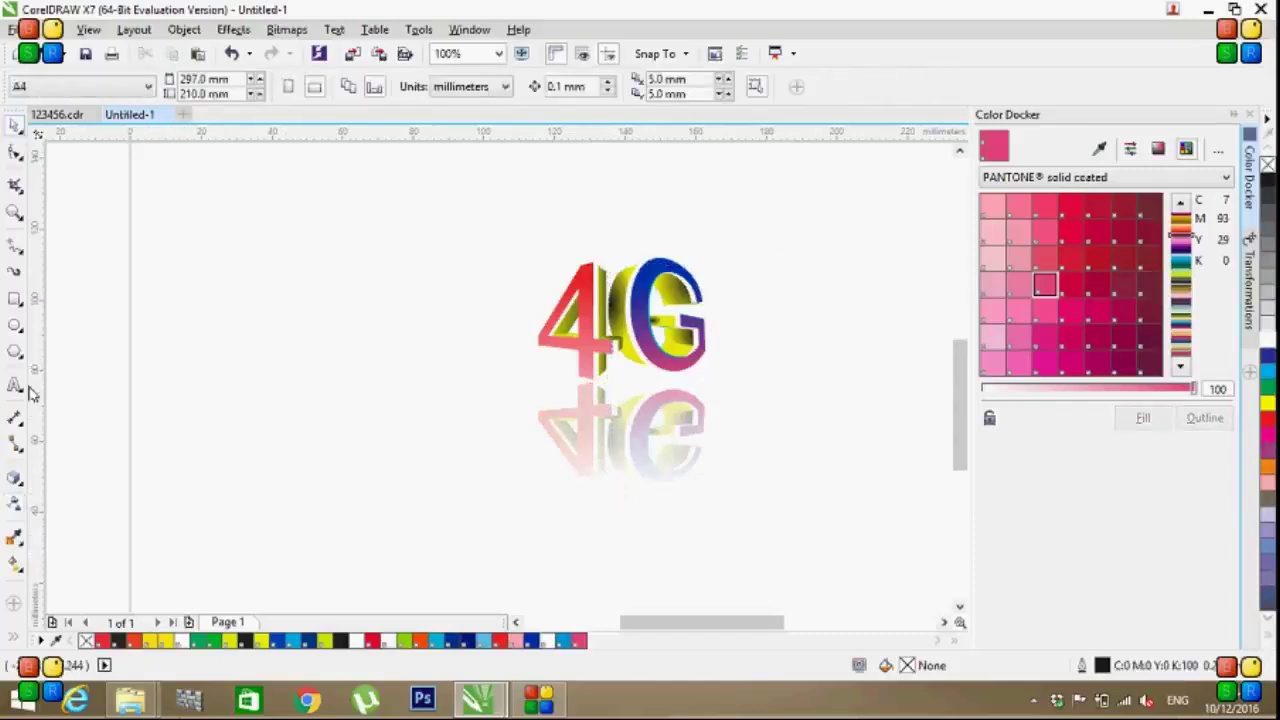
key(F8)
click(210, 392)
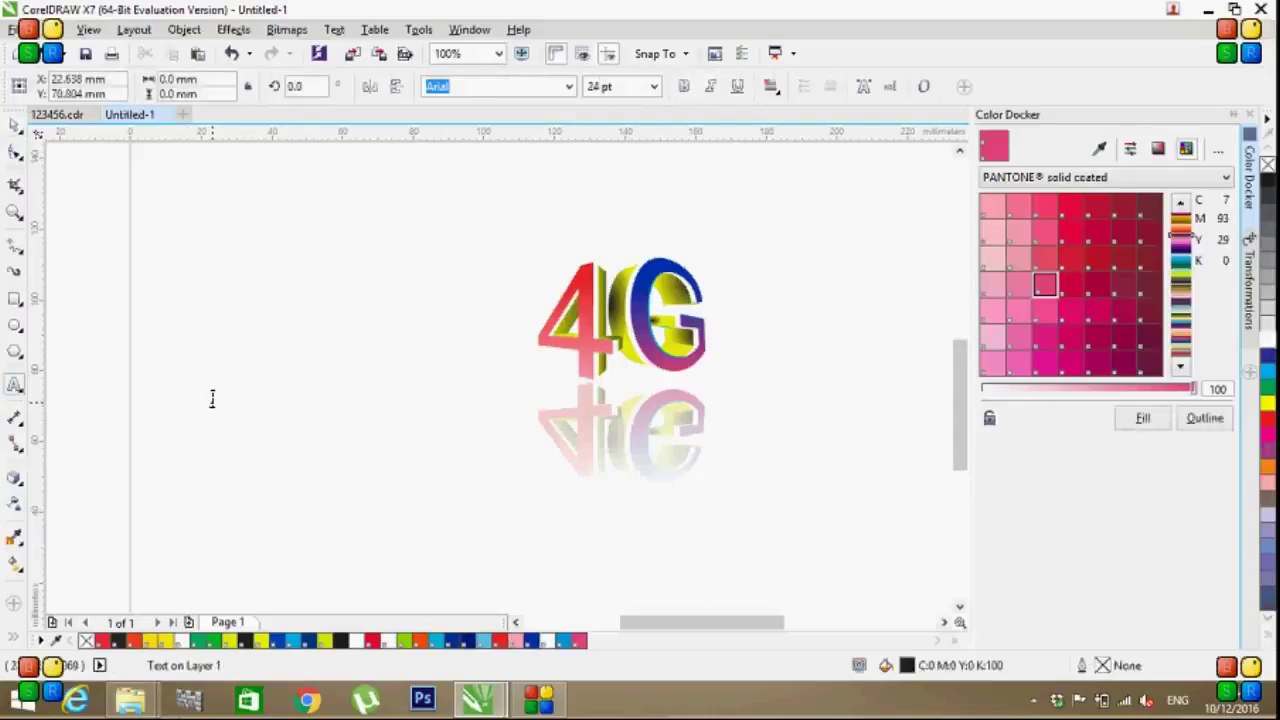
text(Ak Logo Designer)
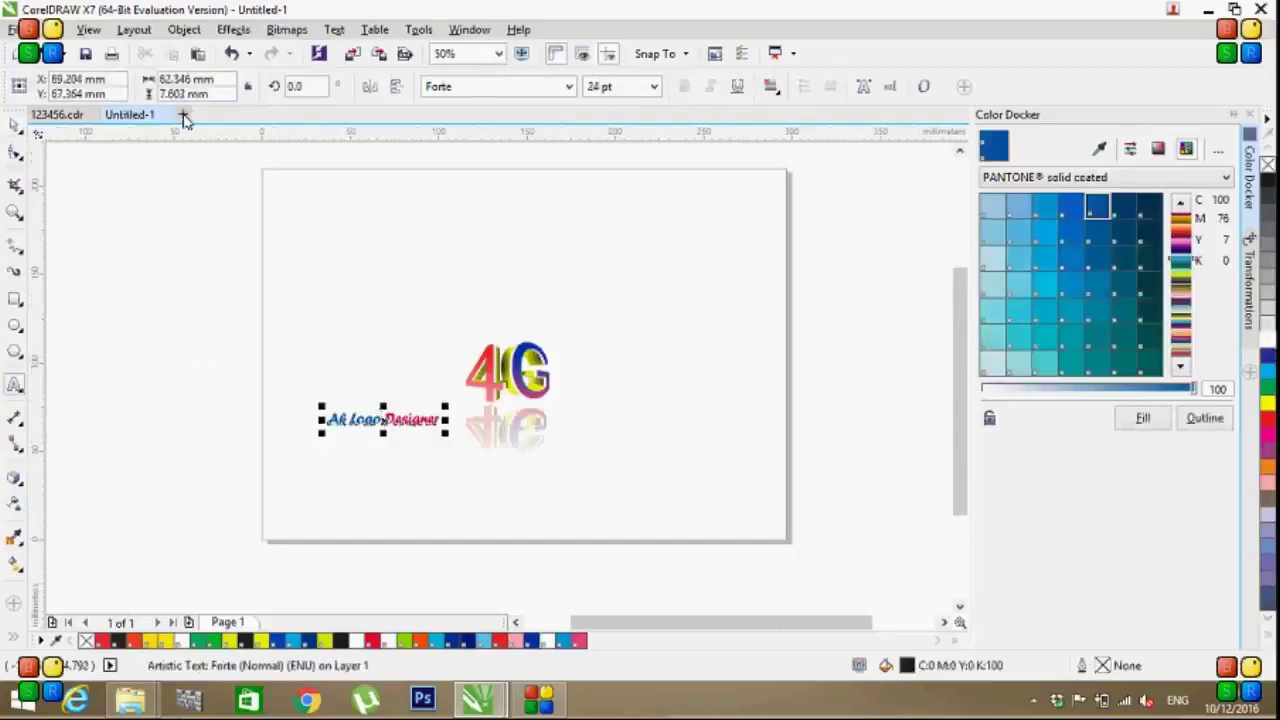
click(184, 116)
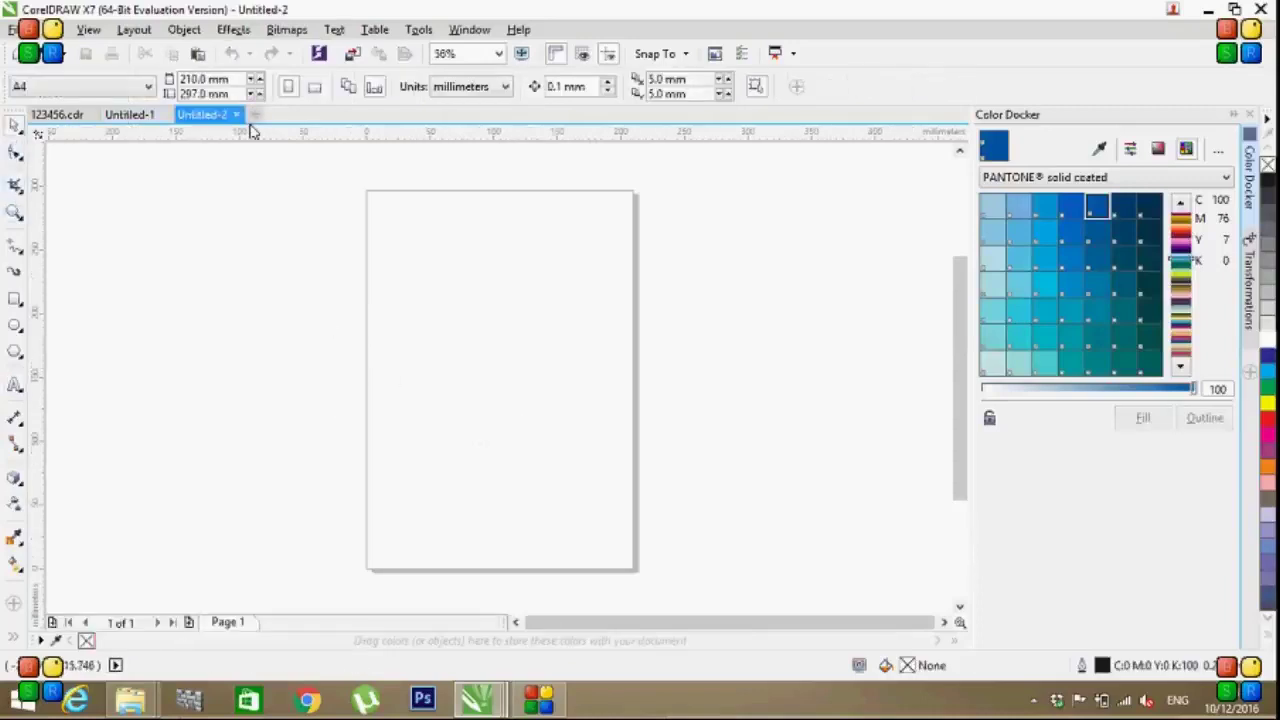
Step: Make the page landscape and cover it with a 40% grey rectangle
click(318, 88)
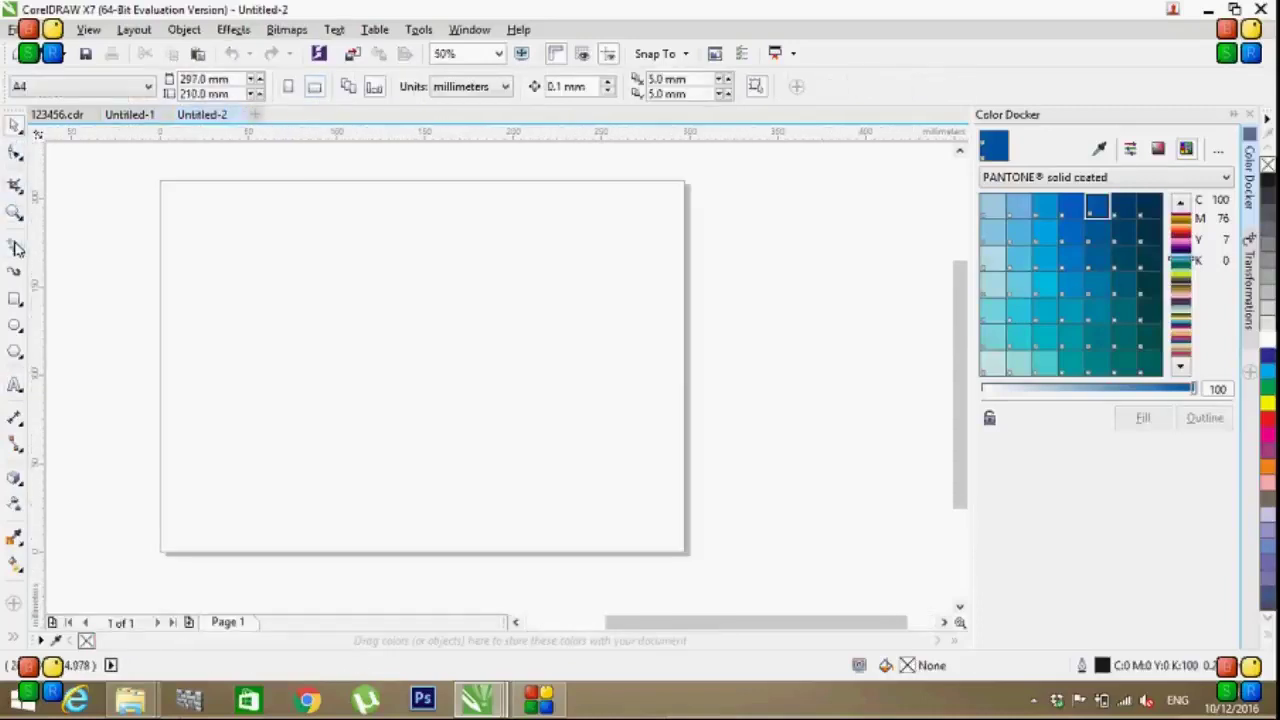
click(15, 298)
mouse_move(161, 182)
mouse_down()
mouse_move(572, 446)
mouse_move(688, 552)
mouse_up()
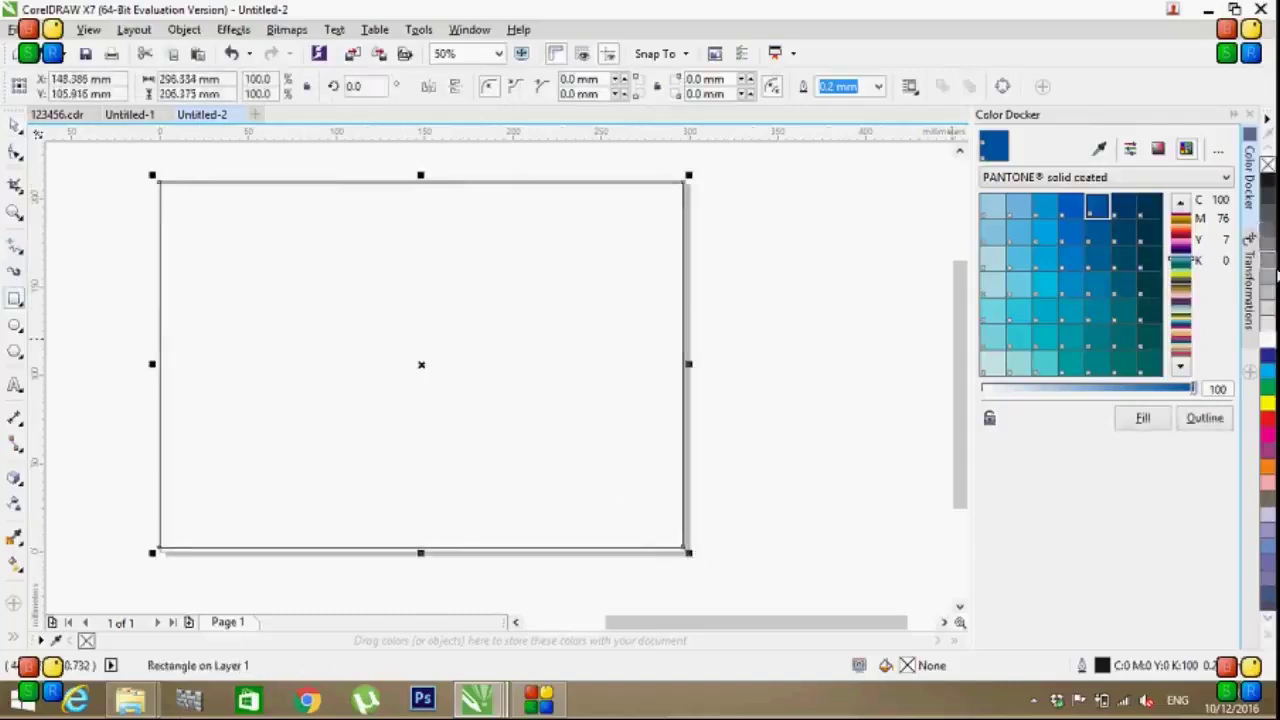
click(1271, 287)
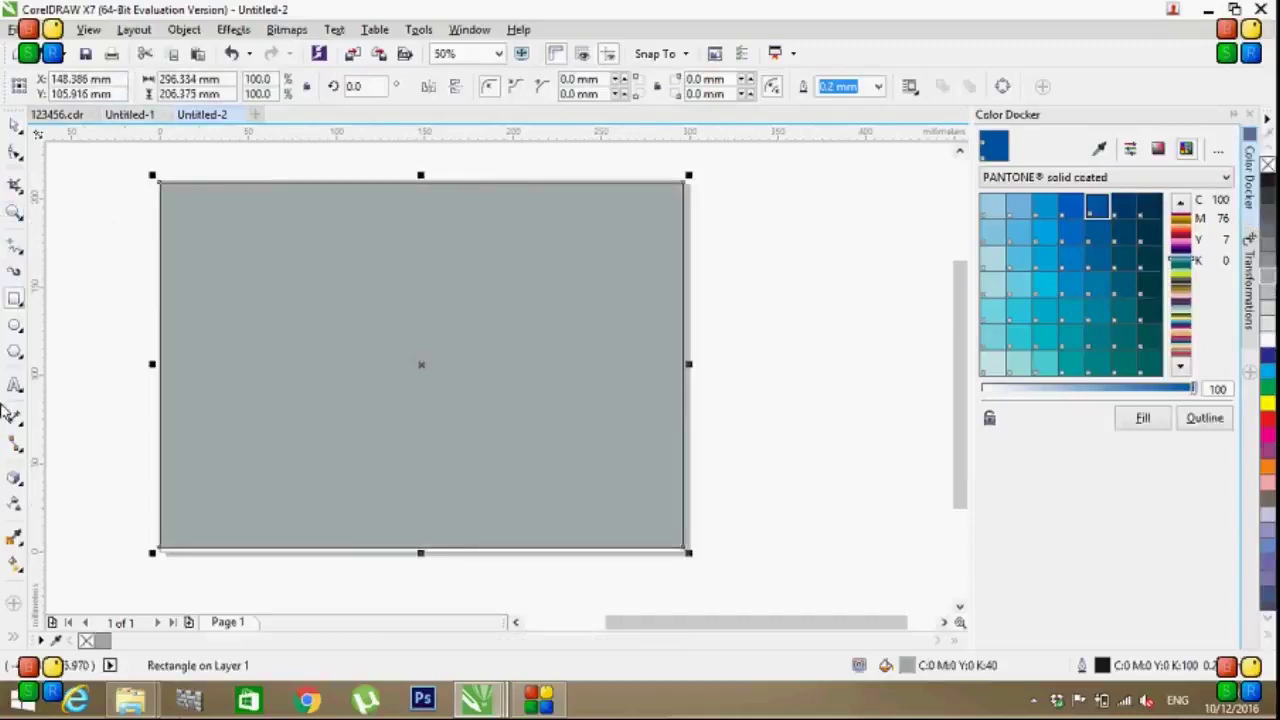
Step: Give the rectangle an enlarged elliptical grey-to-white fountain fill, then deselect it
click(18, 572)
drag(198, 352, 646, 350)
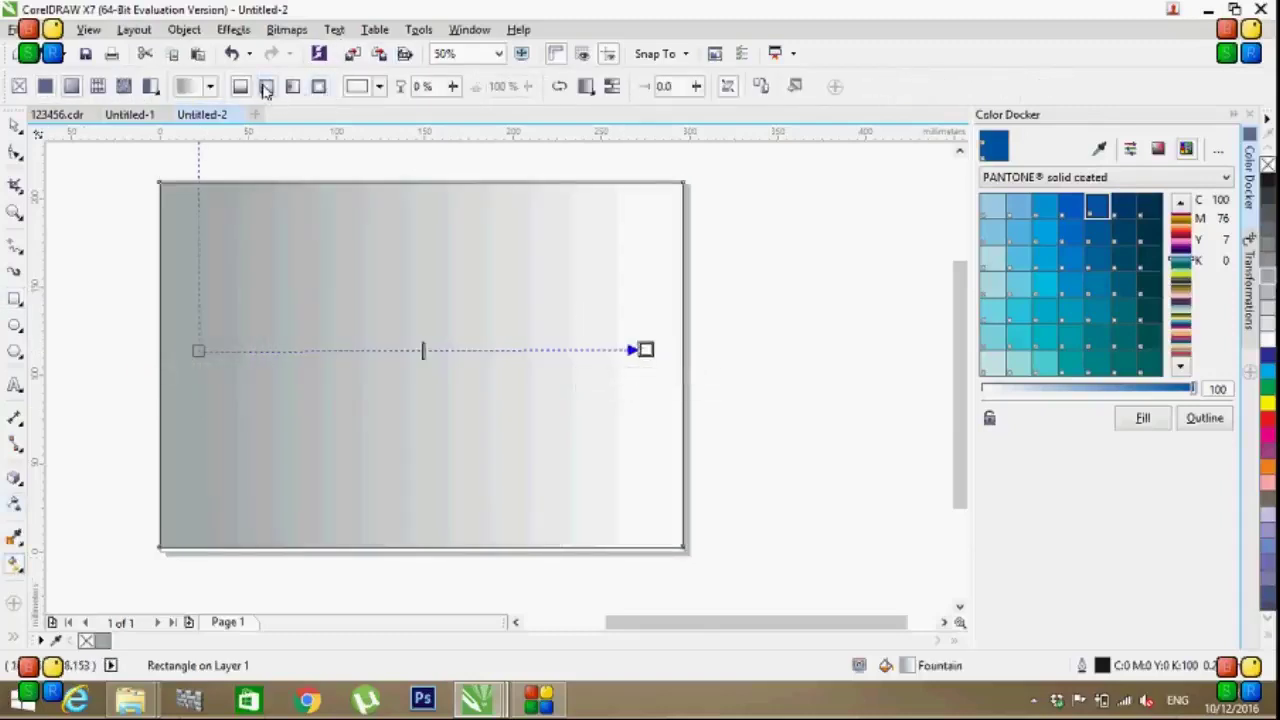
click(266, 86)
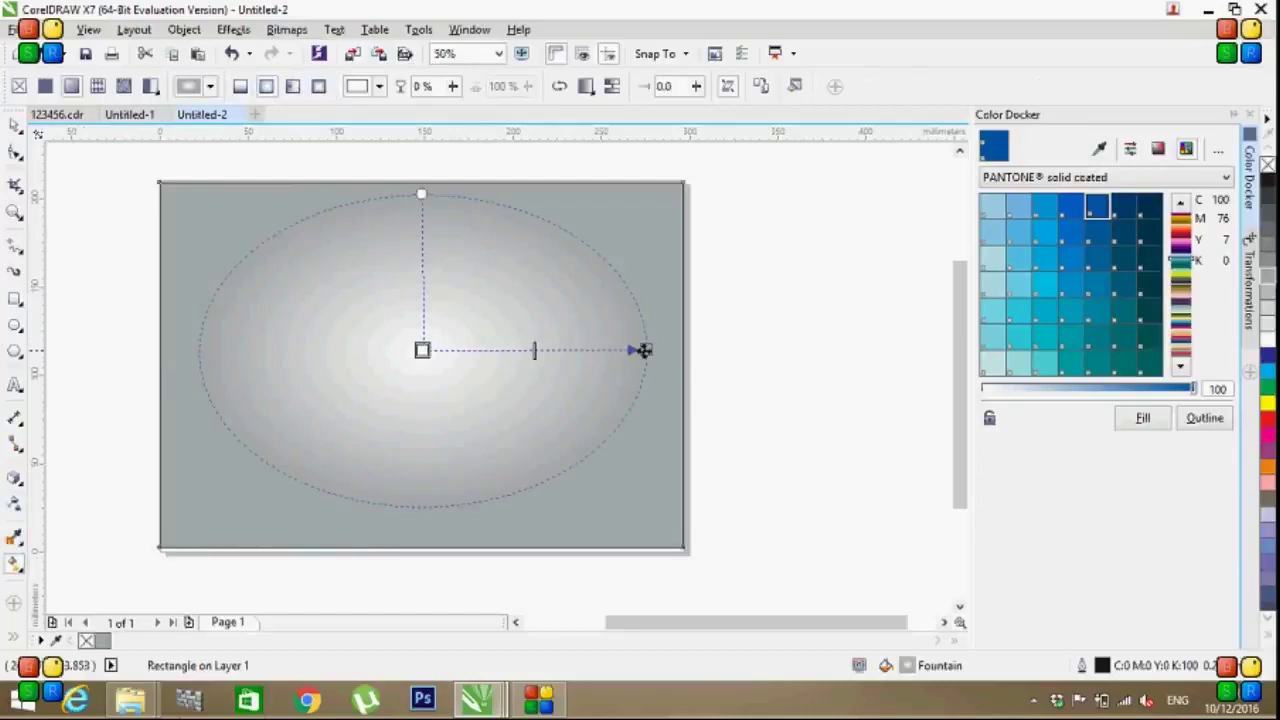
drag(648, 349, 757, 357)
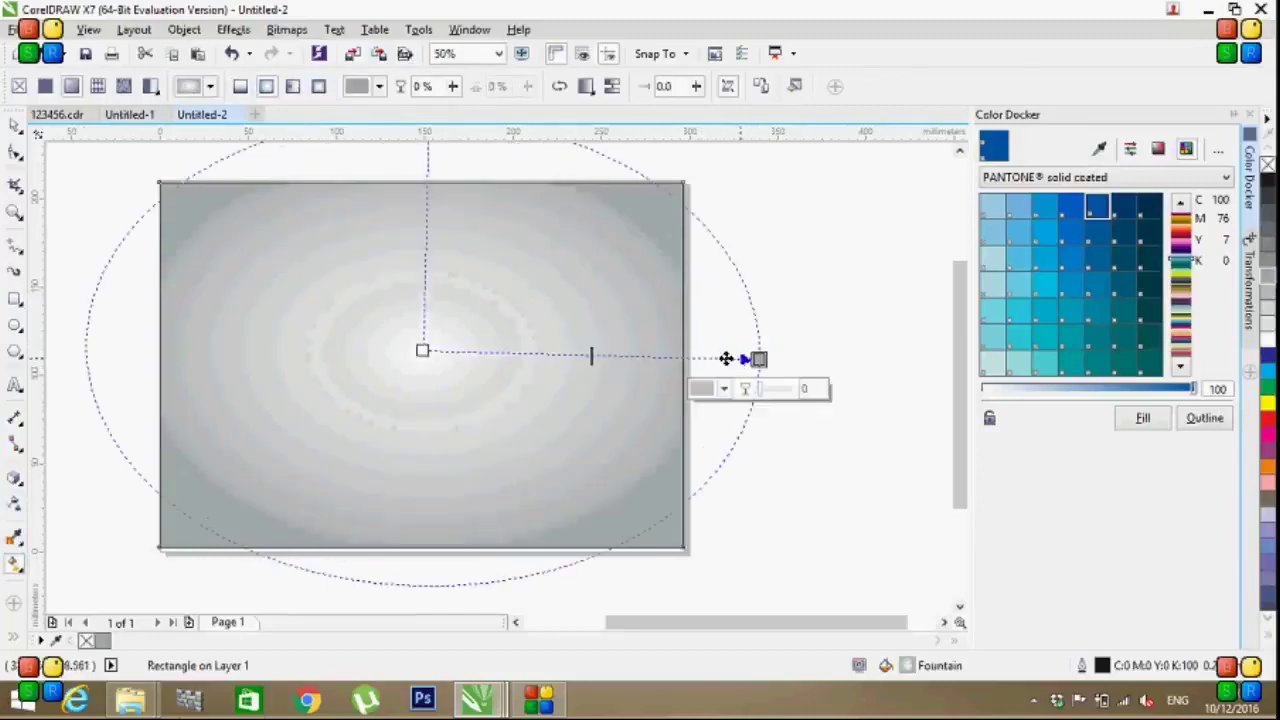
click(16, 125)
click(126, 256)
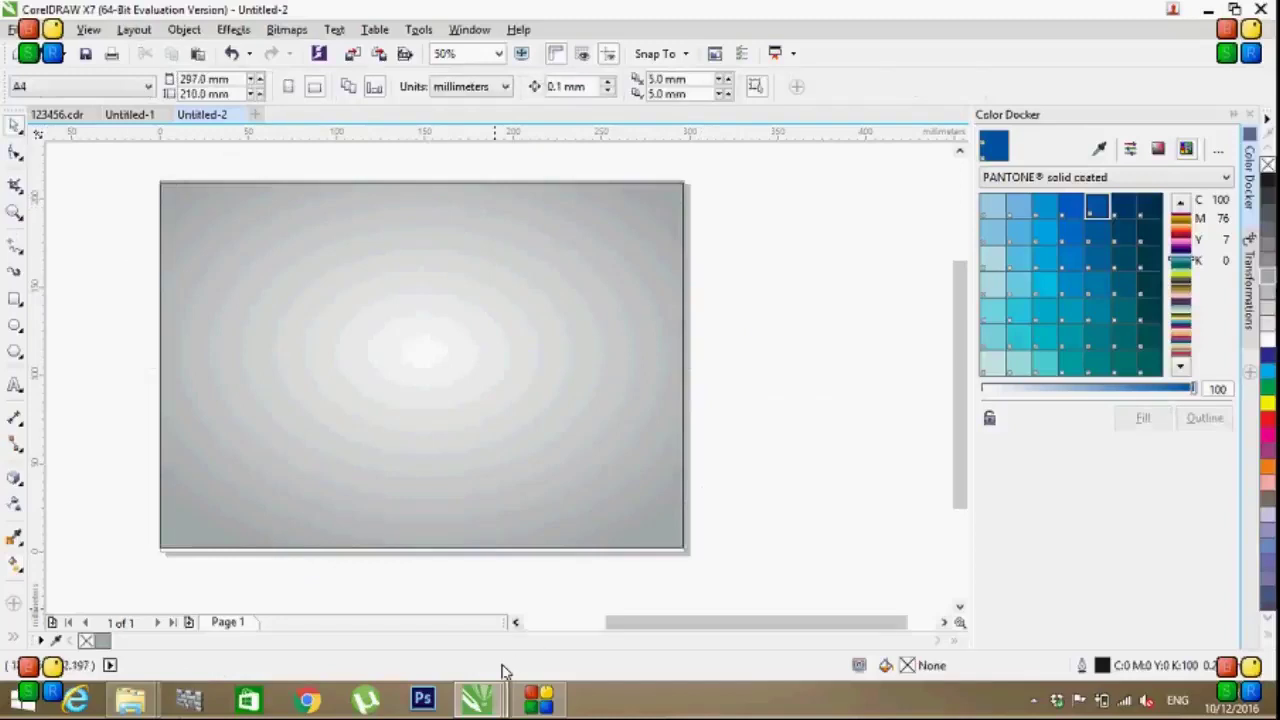
Step: In Untitled-1, group the 4G logo, reflection and text and move the group up-right
click(127, 114)
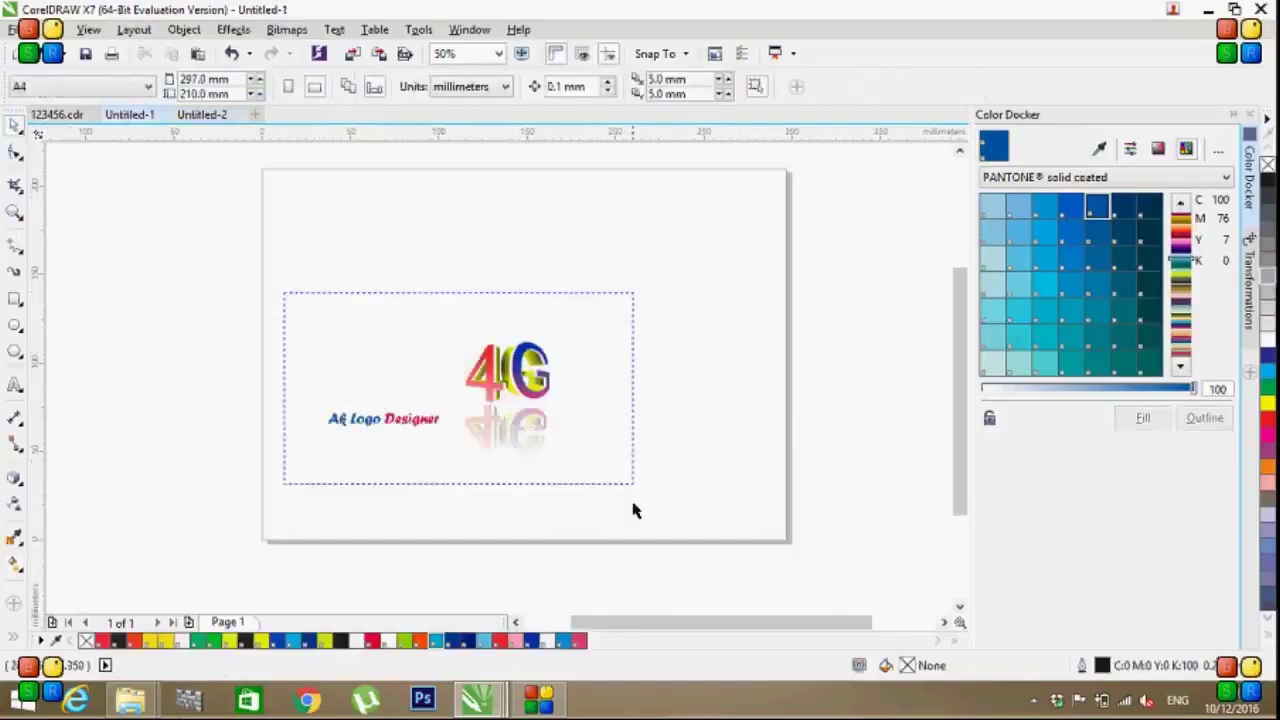
drag(396, 300, 634, 511)
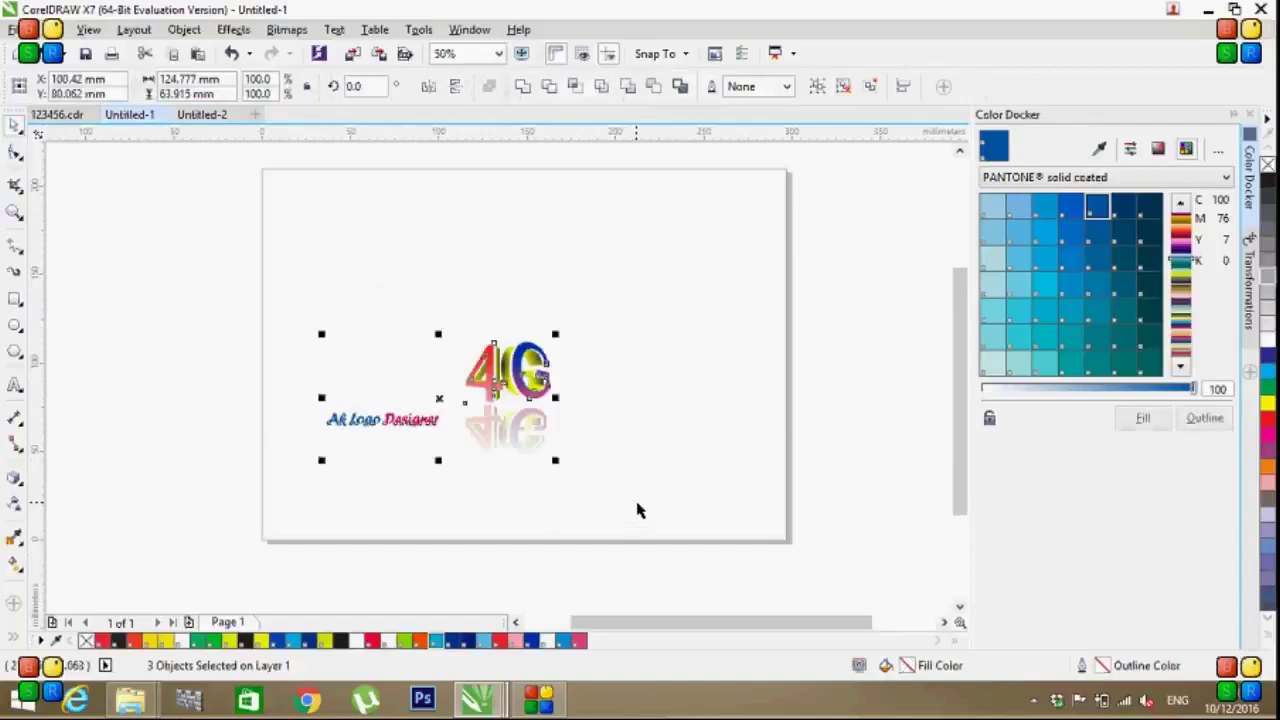
click(817, 88)
click(669, 331)
click(430, 410)
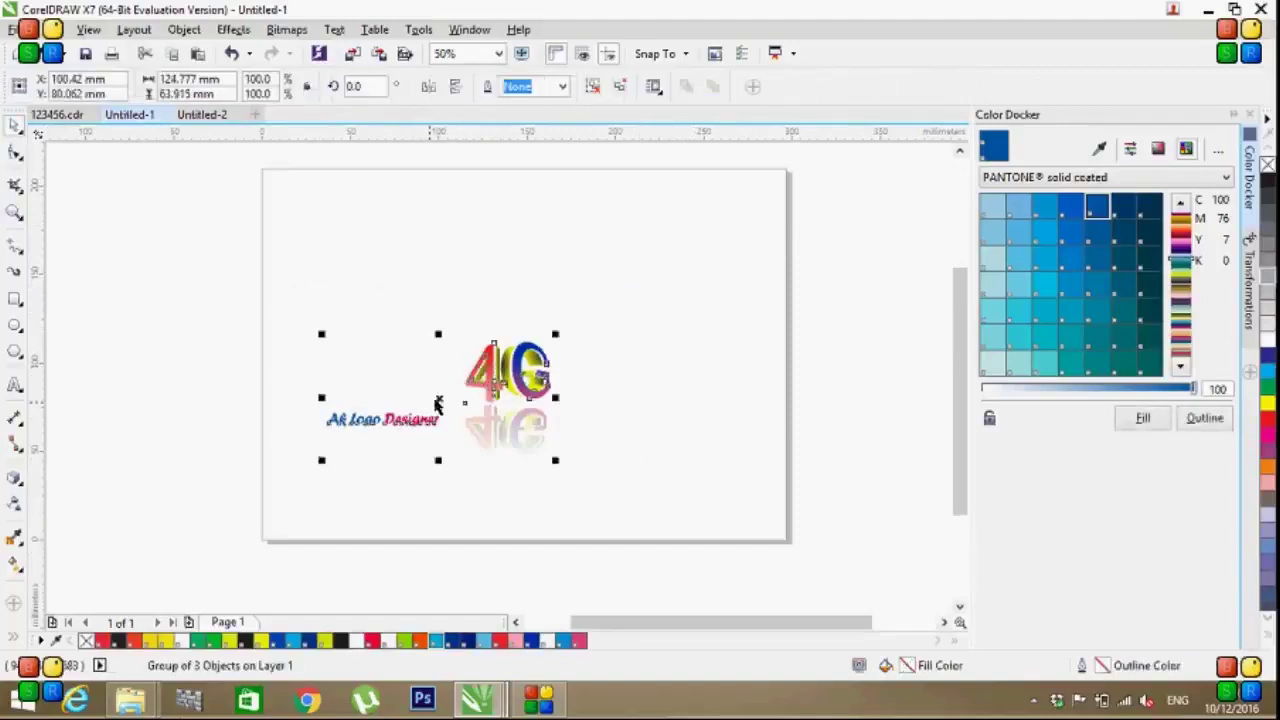
drag(430, 410, 521, 378)
click(651, 406)
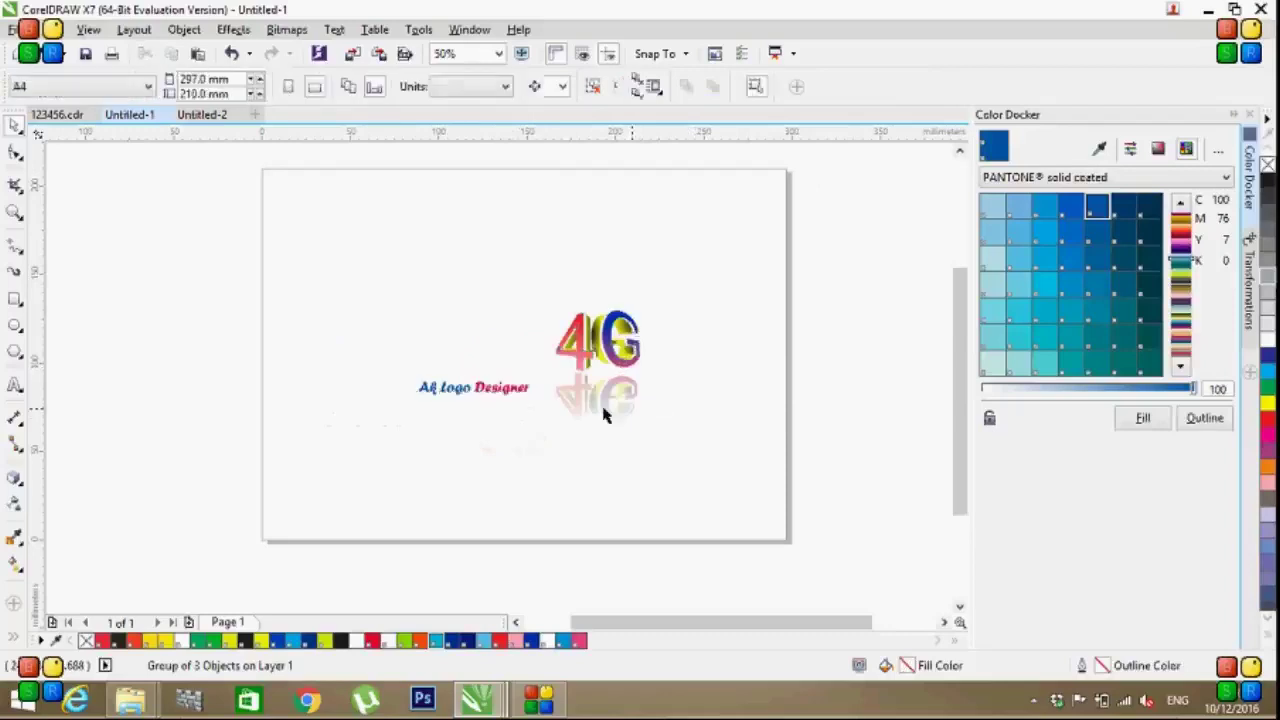
Step: Bring the logo group onto Untitled-2's gradient background and scale it up
drag(380, 254, 754, 440)
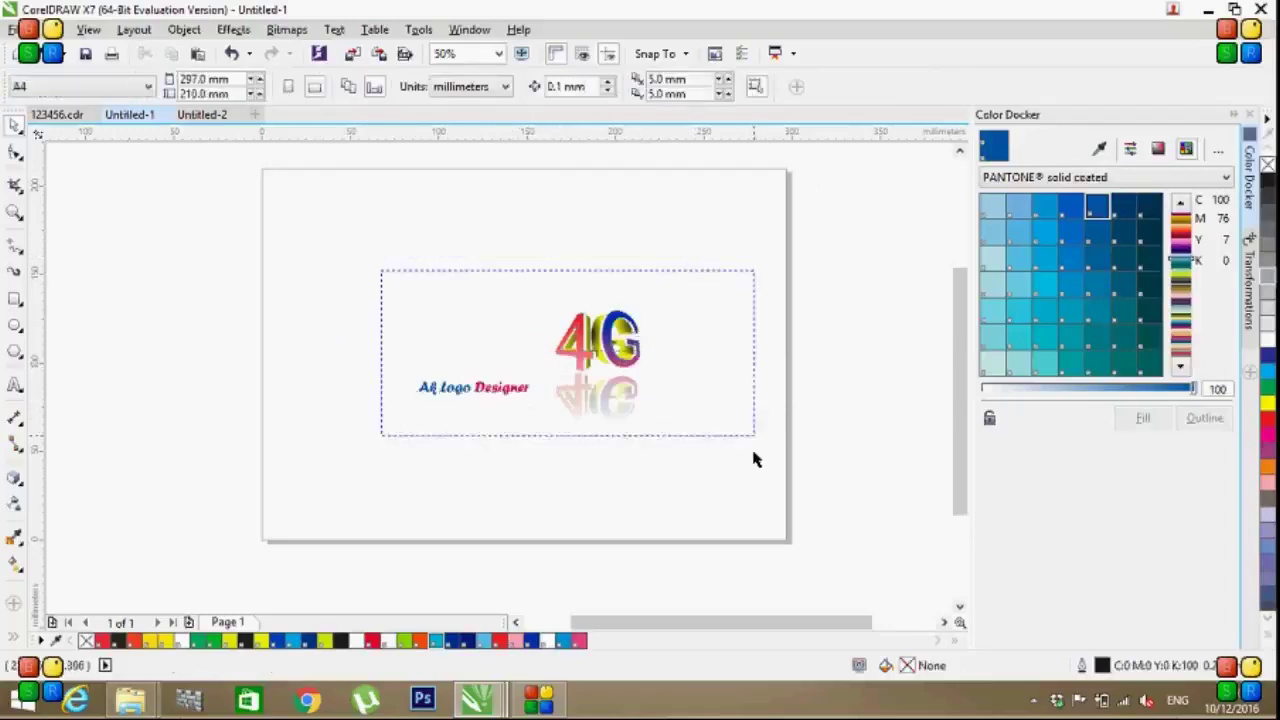
right_click(578, 368)
click(350, 310)
drag(344, 253, 710, 495)
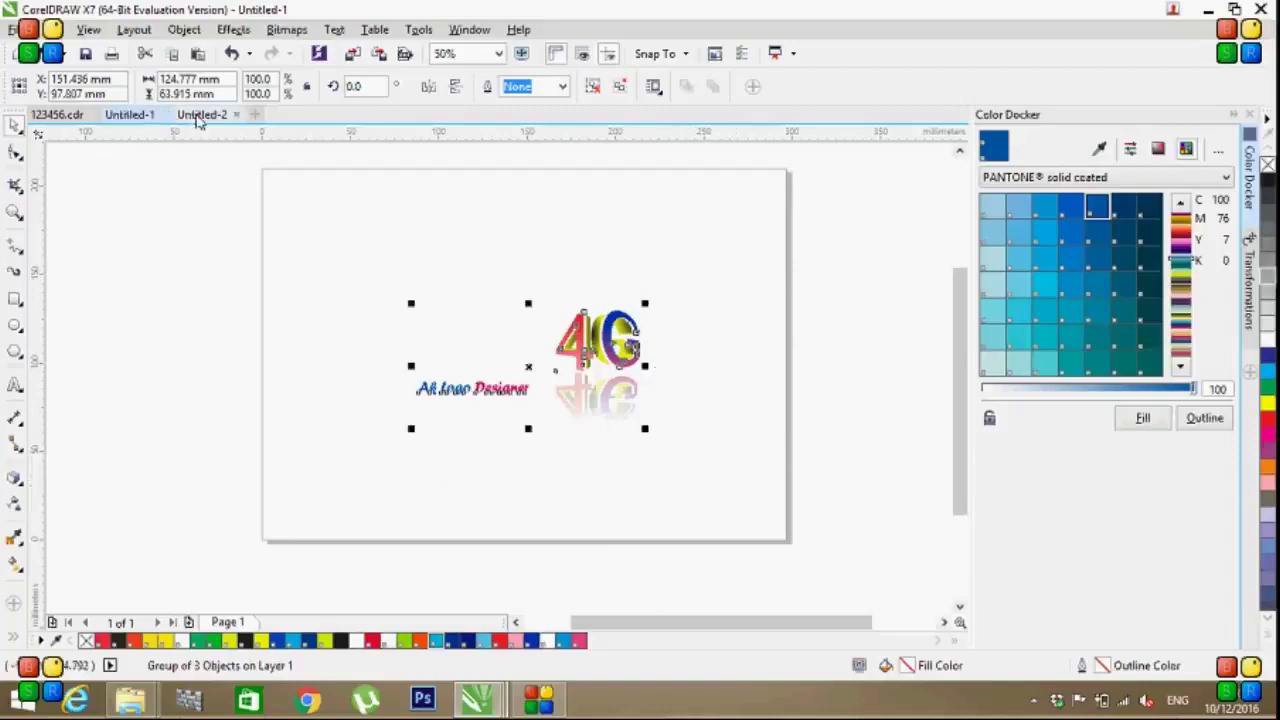
click(201, 114)
click(365, 325)
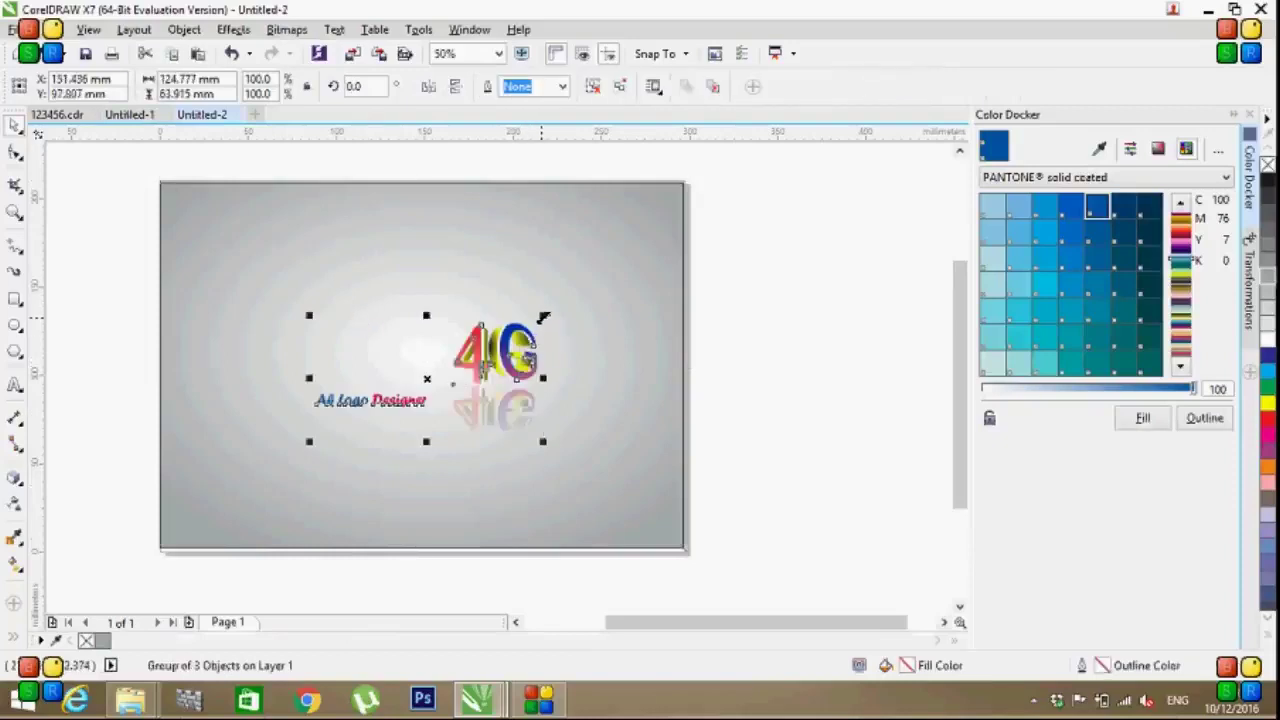
drag(543, 318, 630, 280)
Step: Compare the result with the finished 123456.cdr design
click(137, 114)
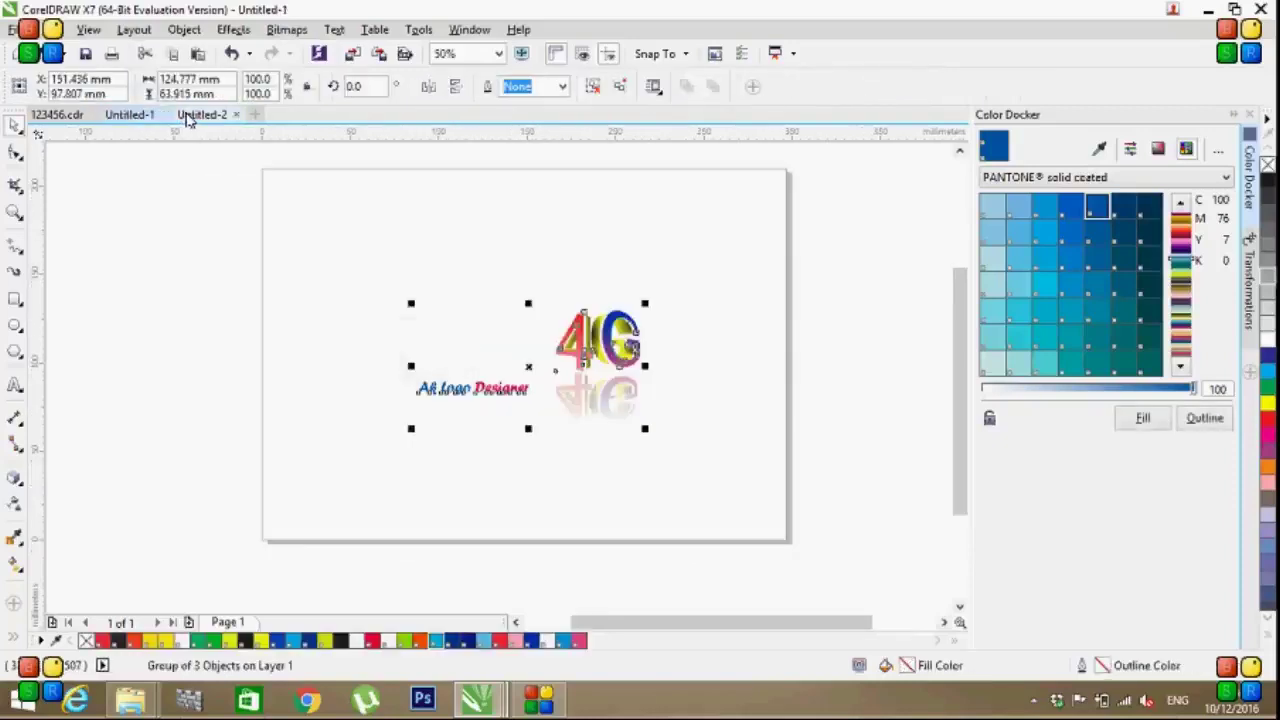
click(60, 116)
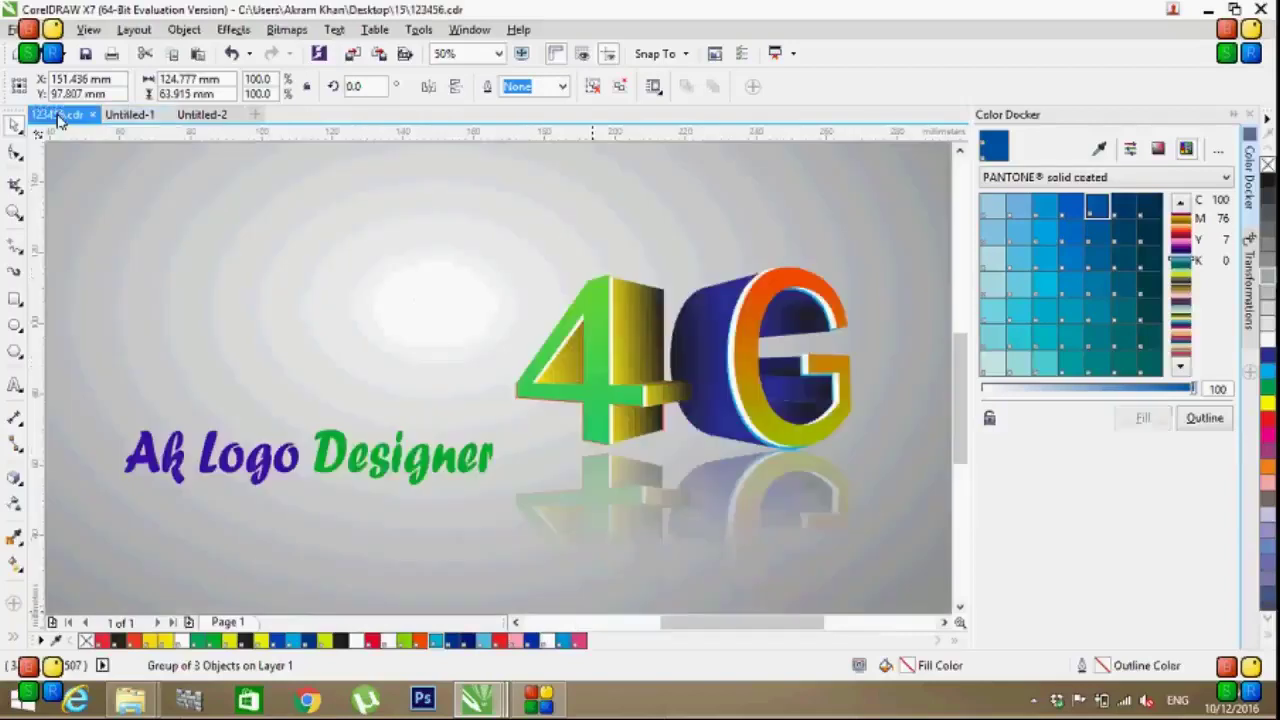
click(129, 114)
click(201, 114)
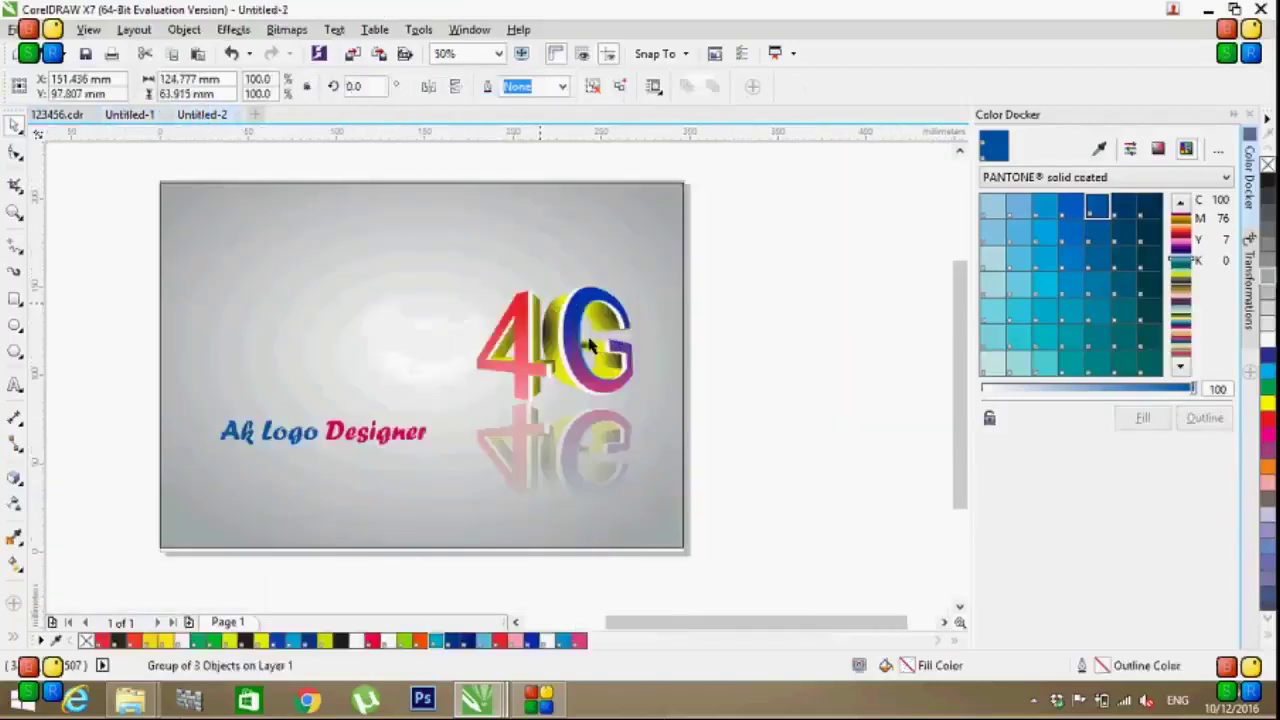
drag(958, 403, 958, 420)
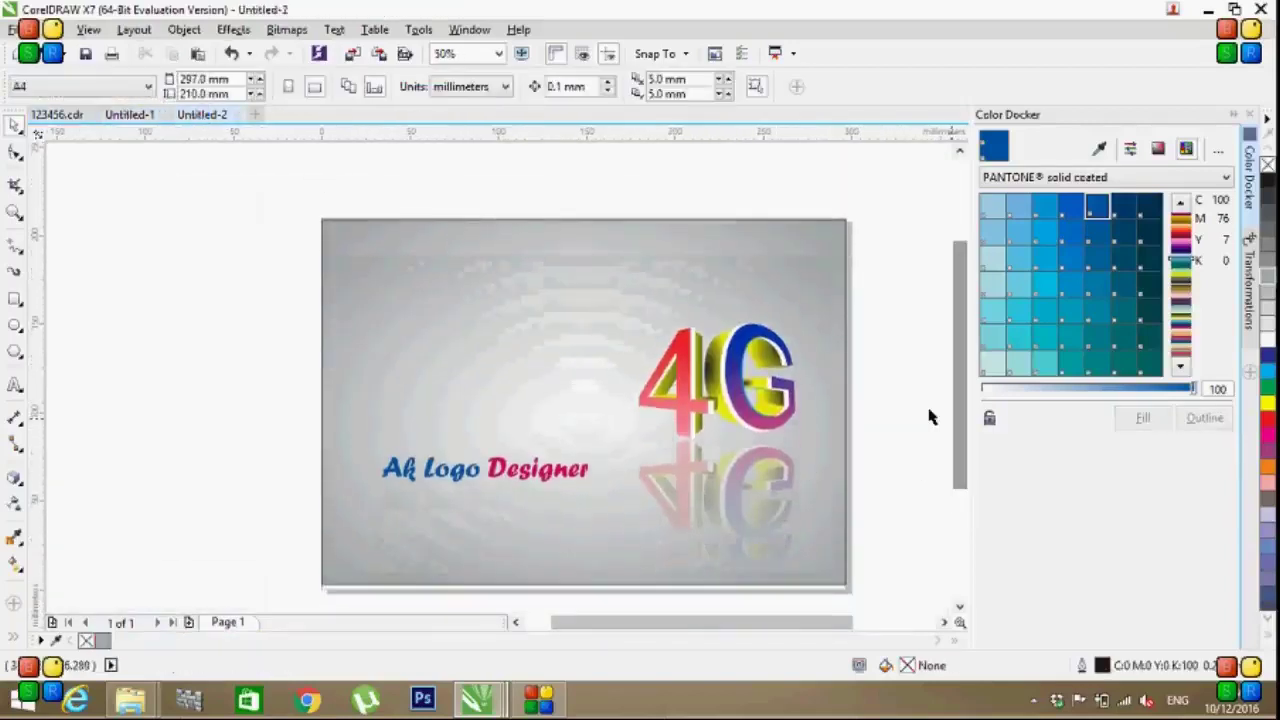
click(60, 115)
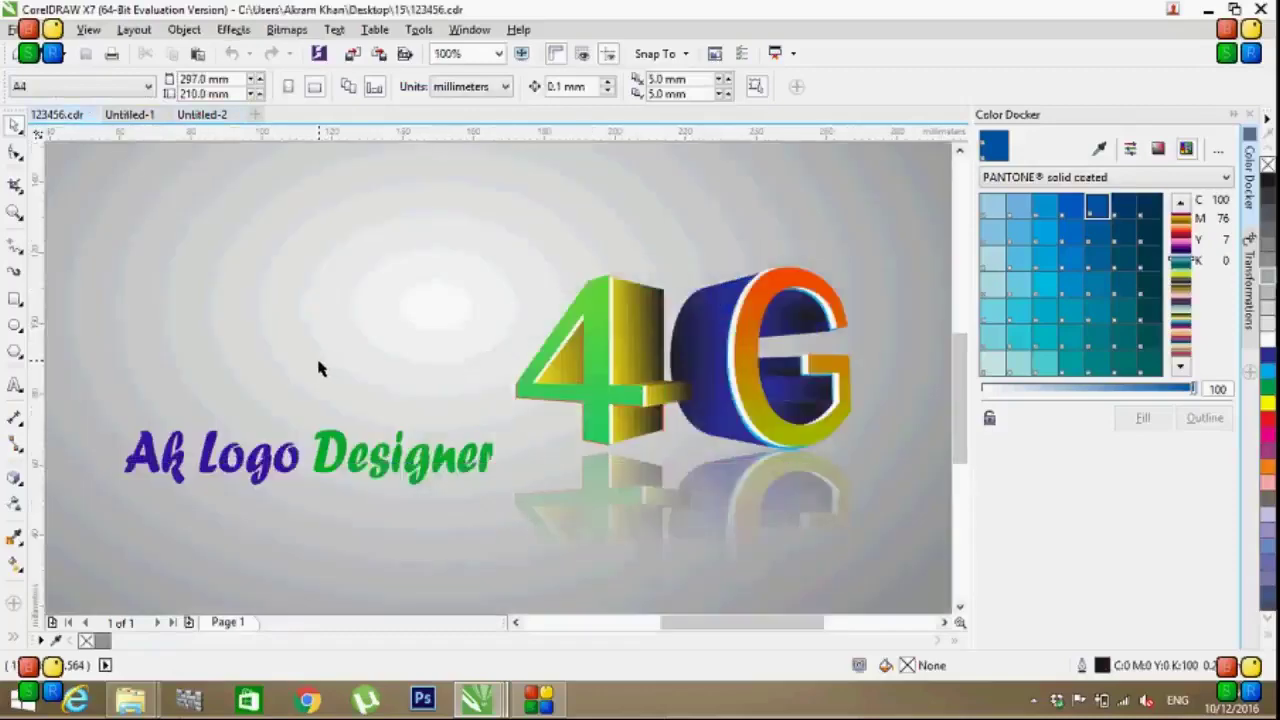